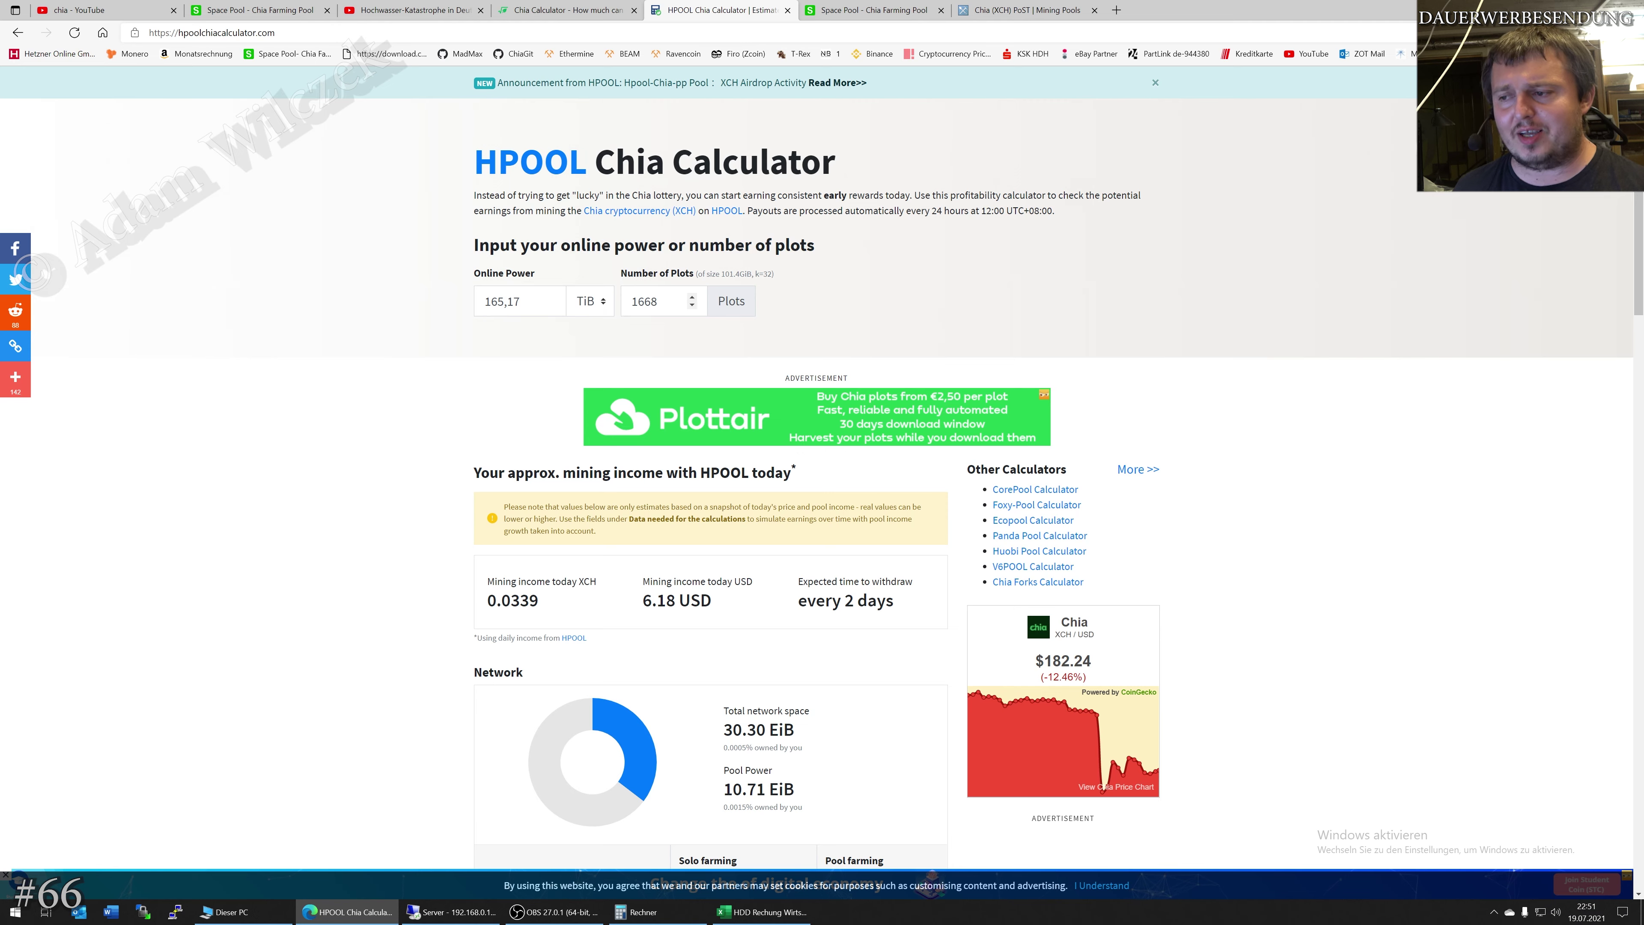
Compare the daily earnings estimates for 1668 plots on the HPOOL Chia Calculator and the Chia Calculator.
{"action": "double_click", "coordinate": [622, 308]}
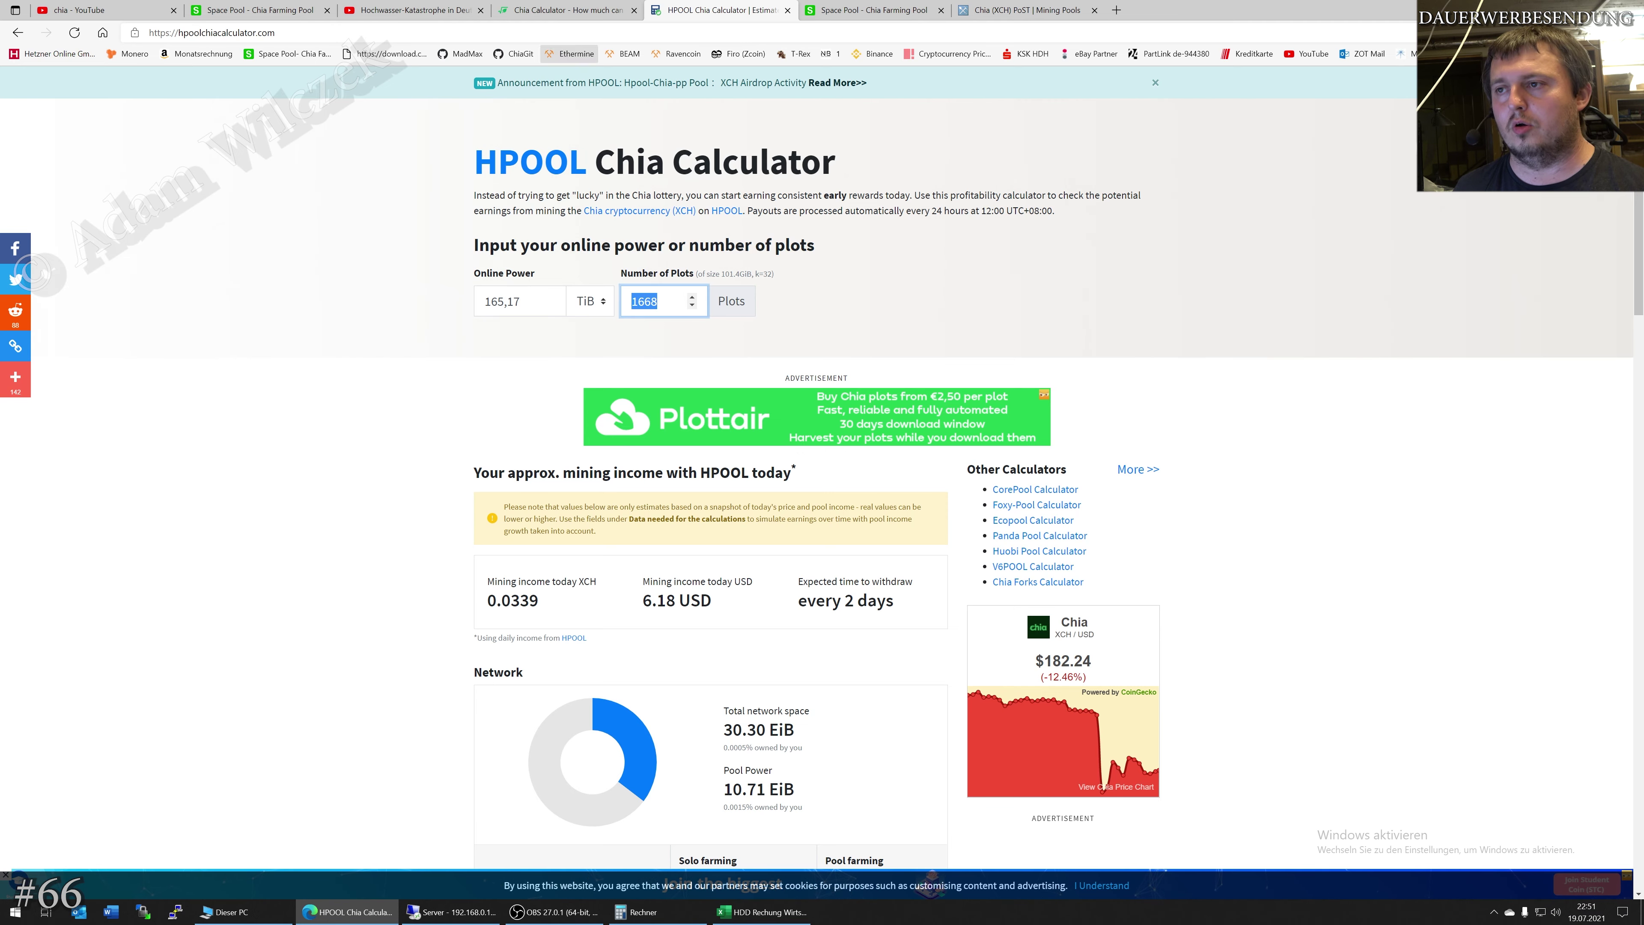
{"action": "left_click", "coordinate": [565, 10]}
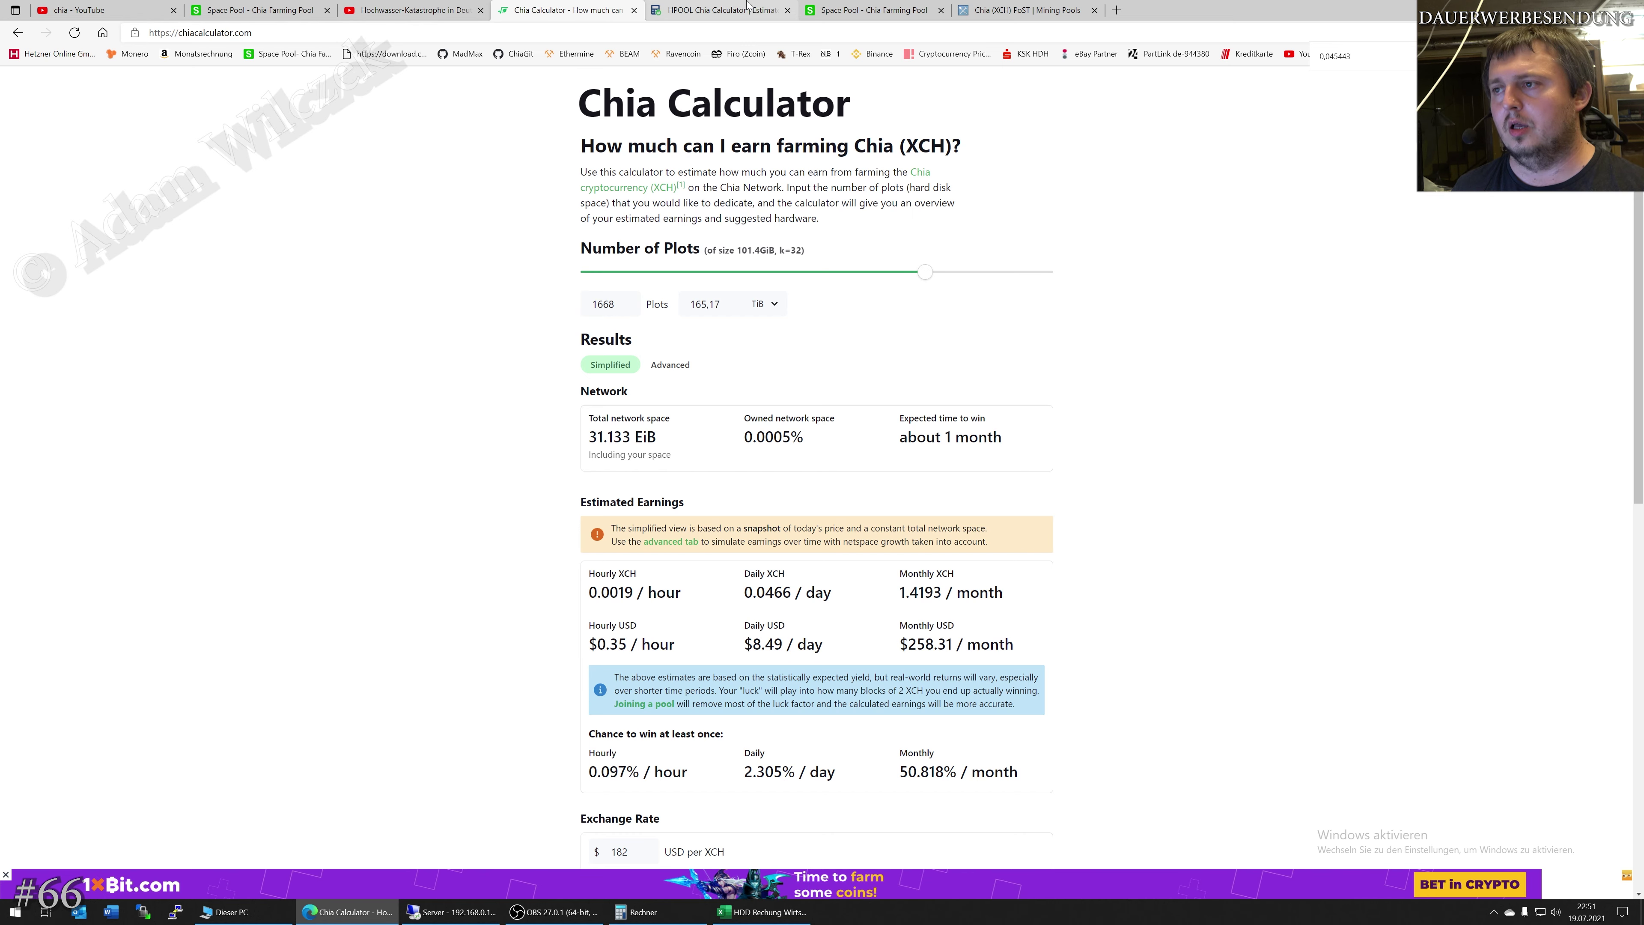
{"action": "left_click", "coordinate": [718, 10]}
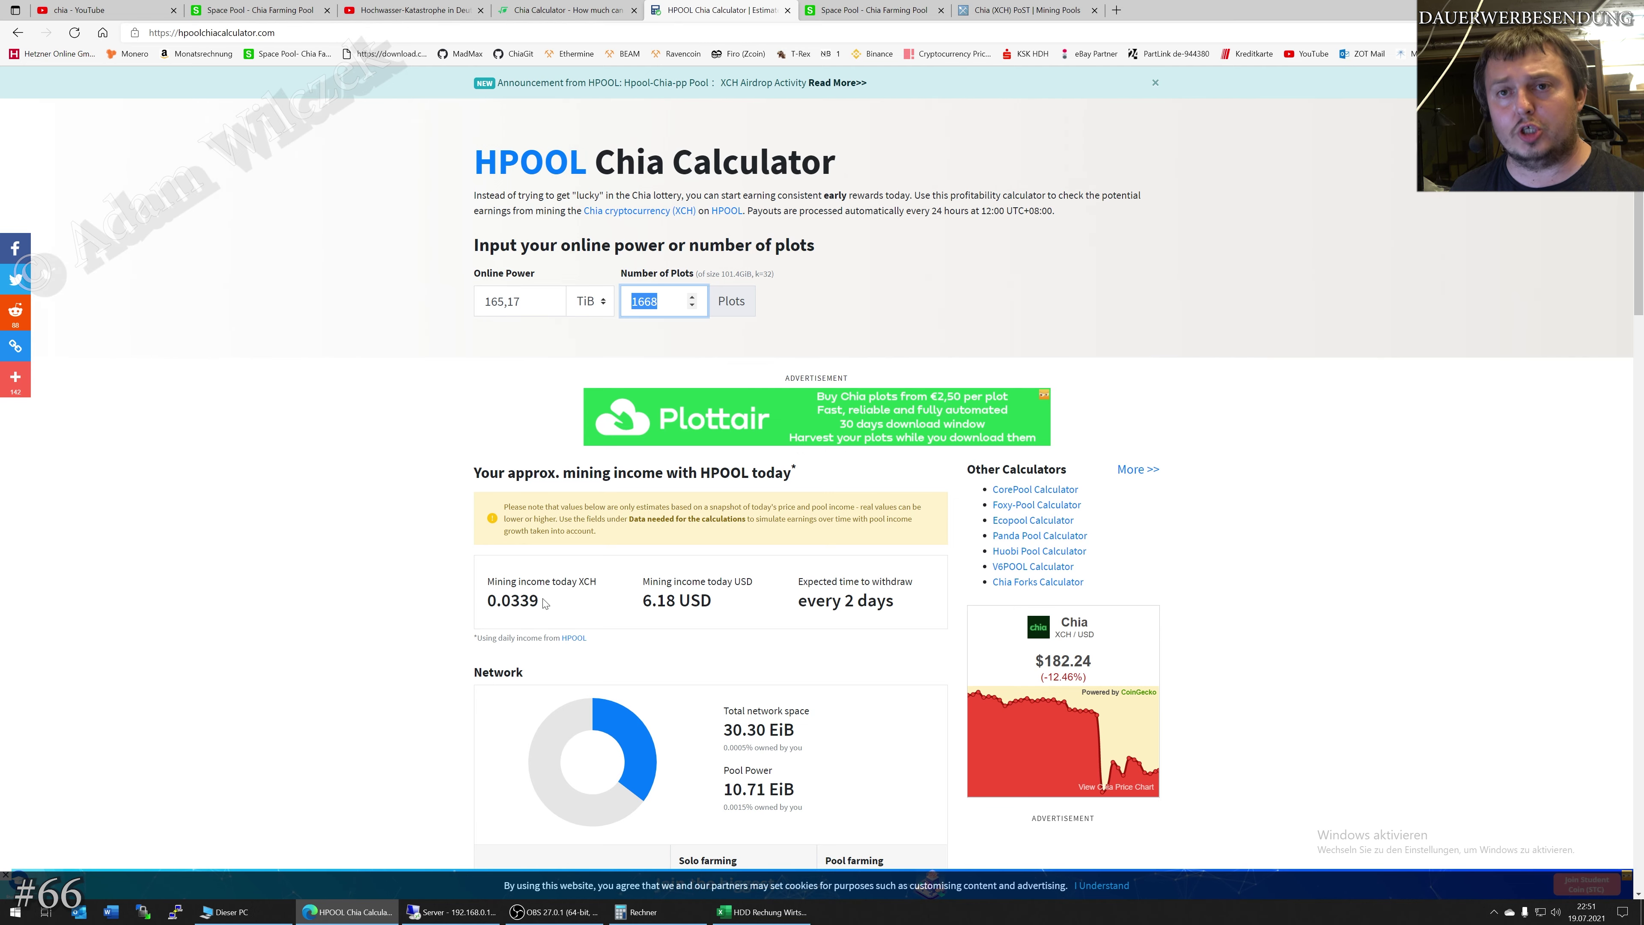
{"action": "key", "text": "ctrl+shift+Tab"}
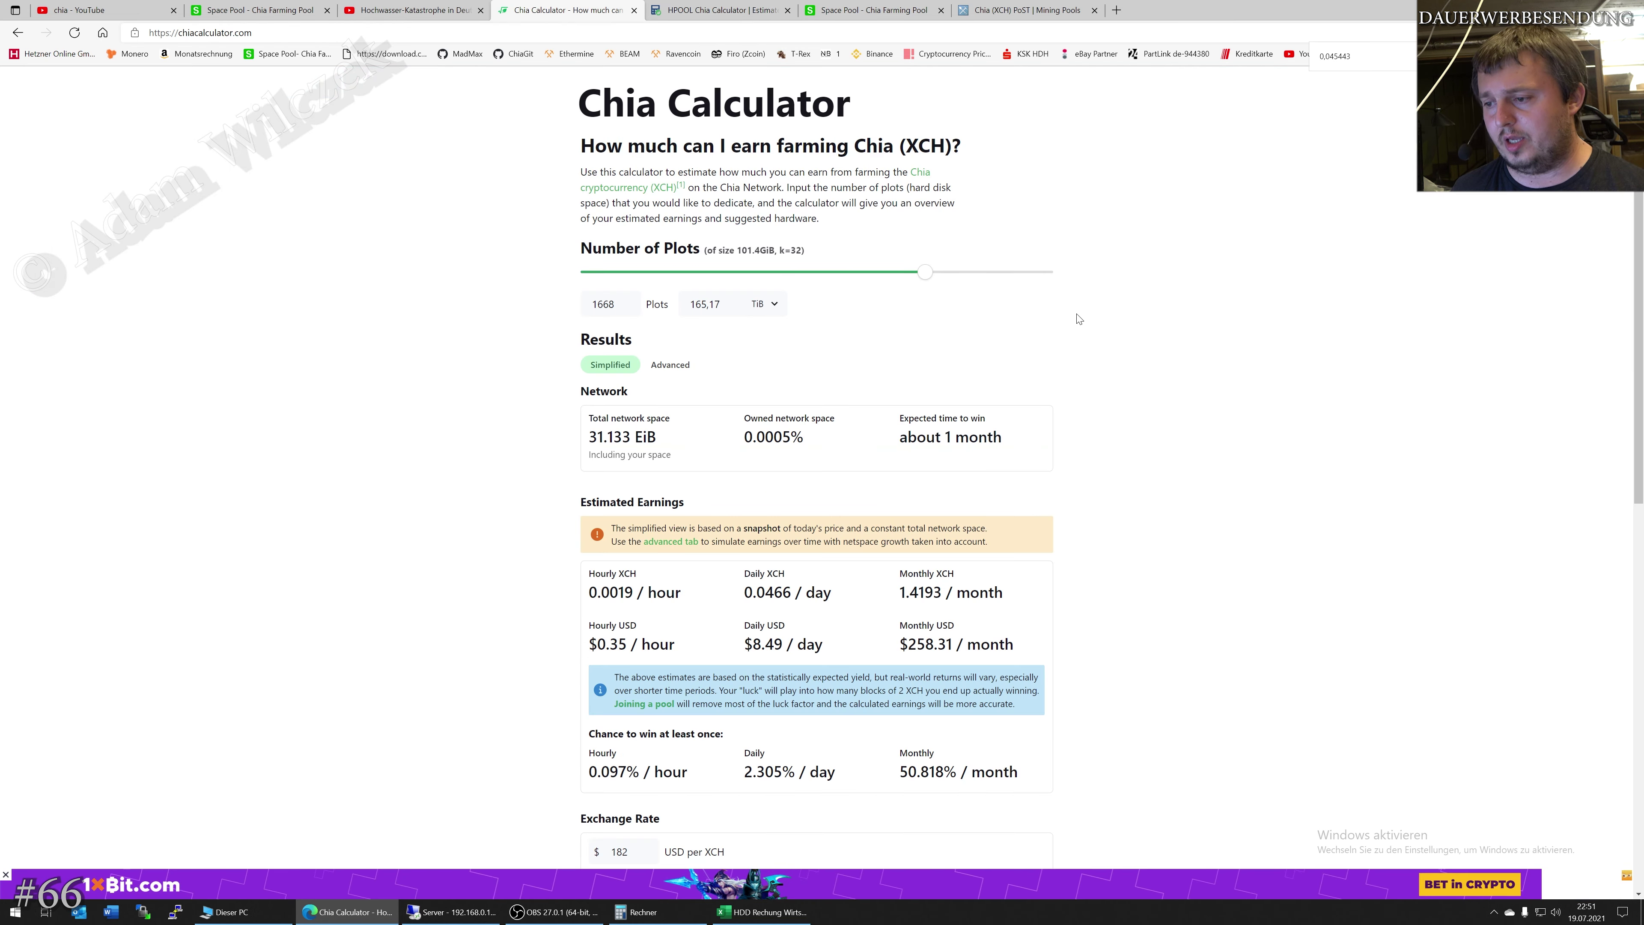
{"action": "scroll", "coordinate": [816, 466], "scroll_direction": "down", "scroll_amount": 2}
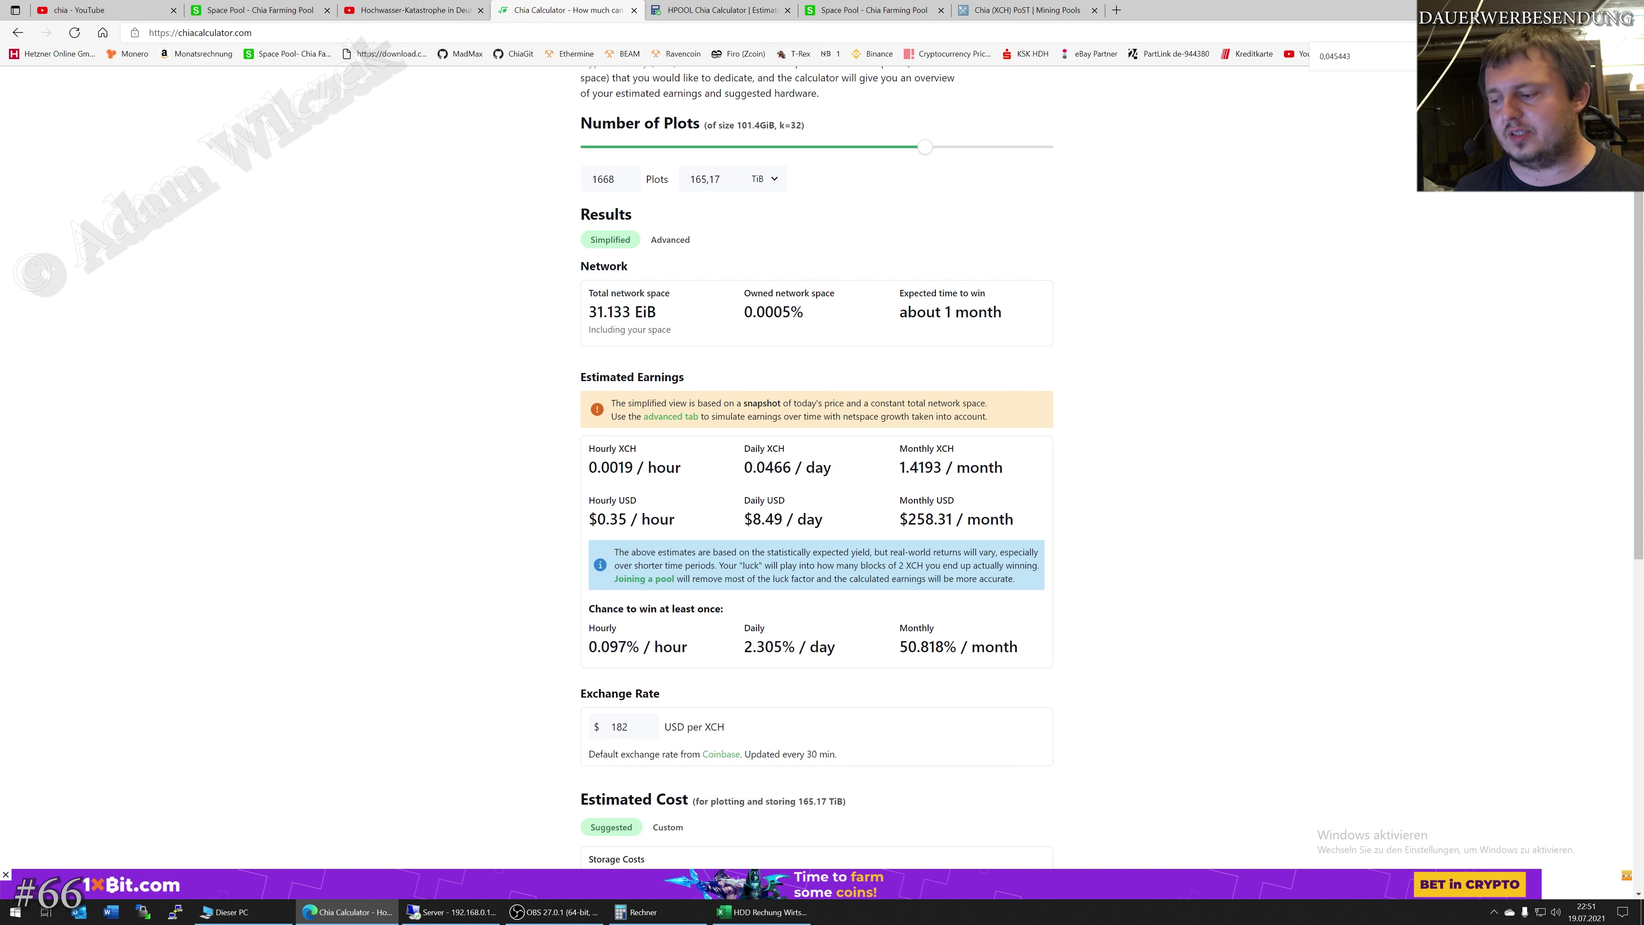
Switch to the Windows calculator and enter the subtraction 0,0339 − 0,0454.
{"action": "left_click", "coordinate": [641, 912]}
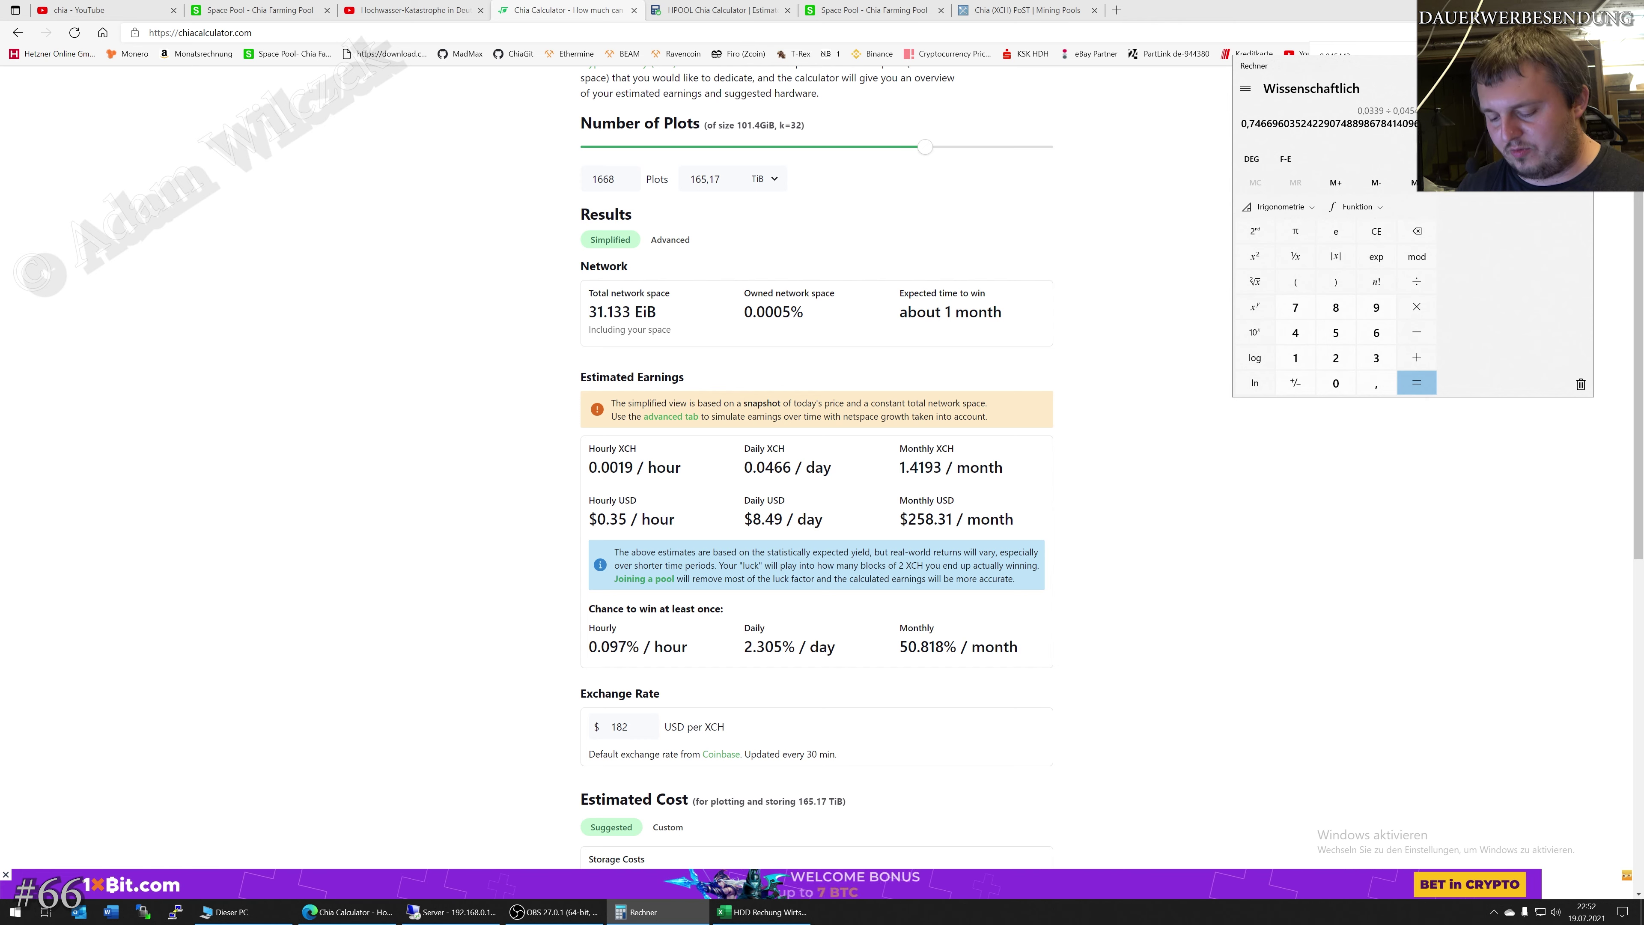
{"action": "key", "text": "0"}
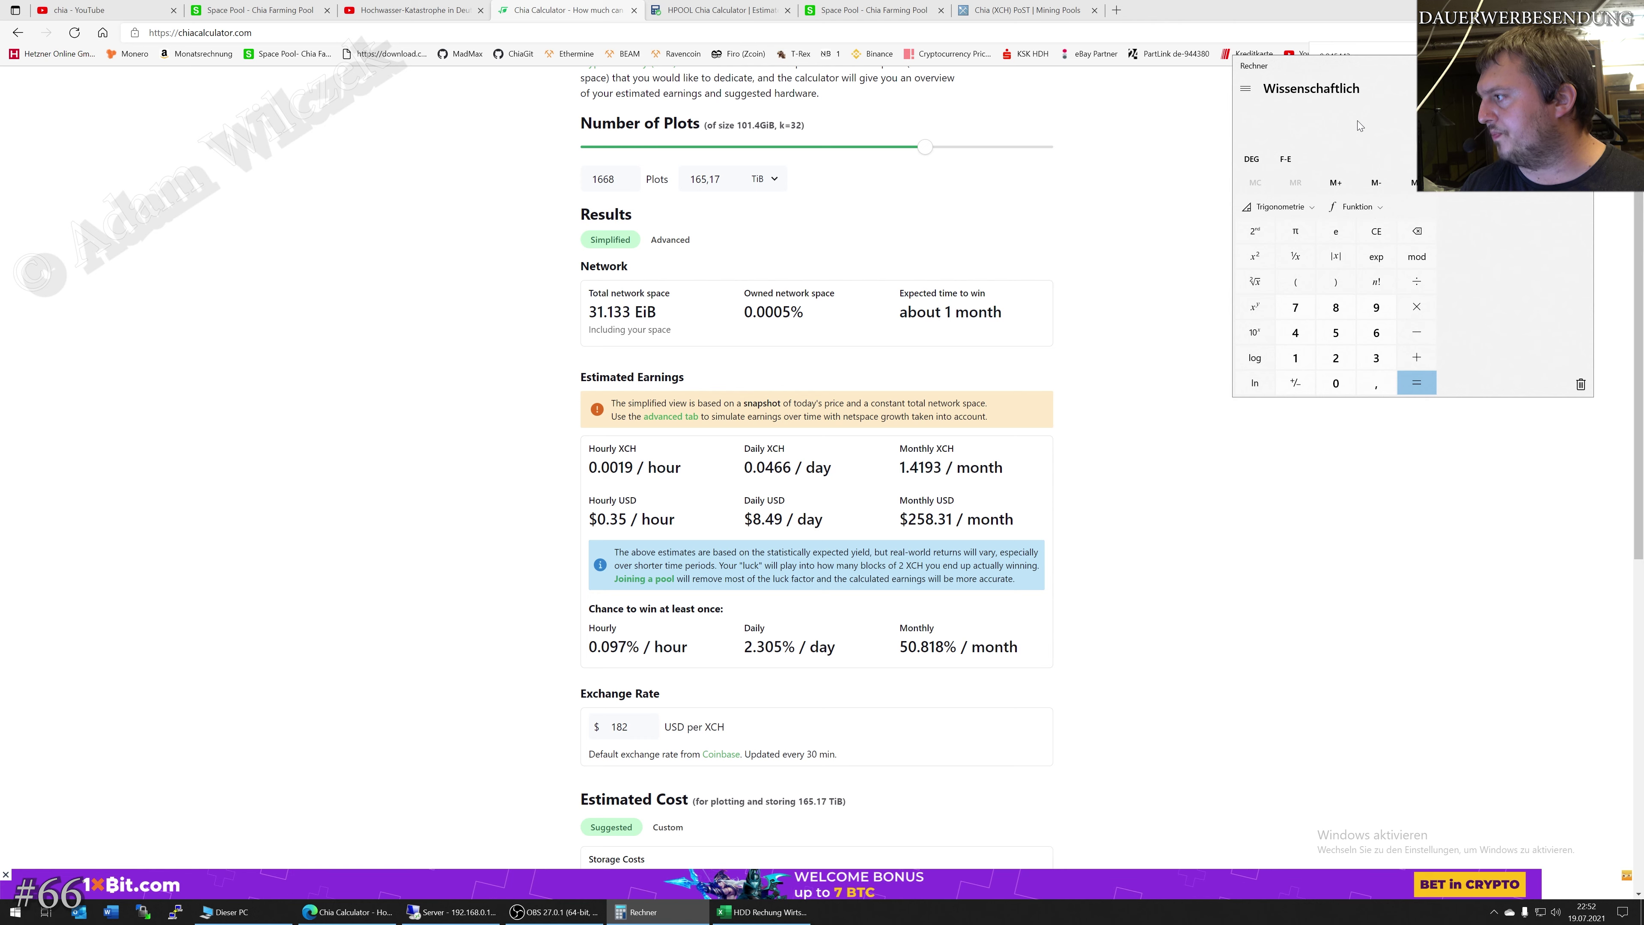
{"action": "type", "text": ",033"}
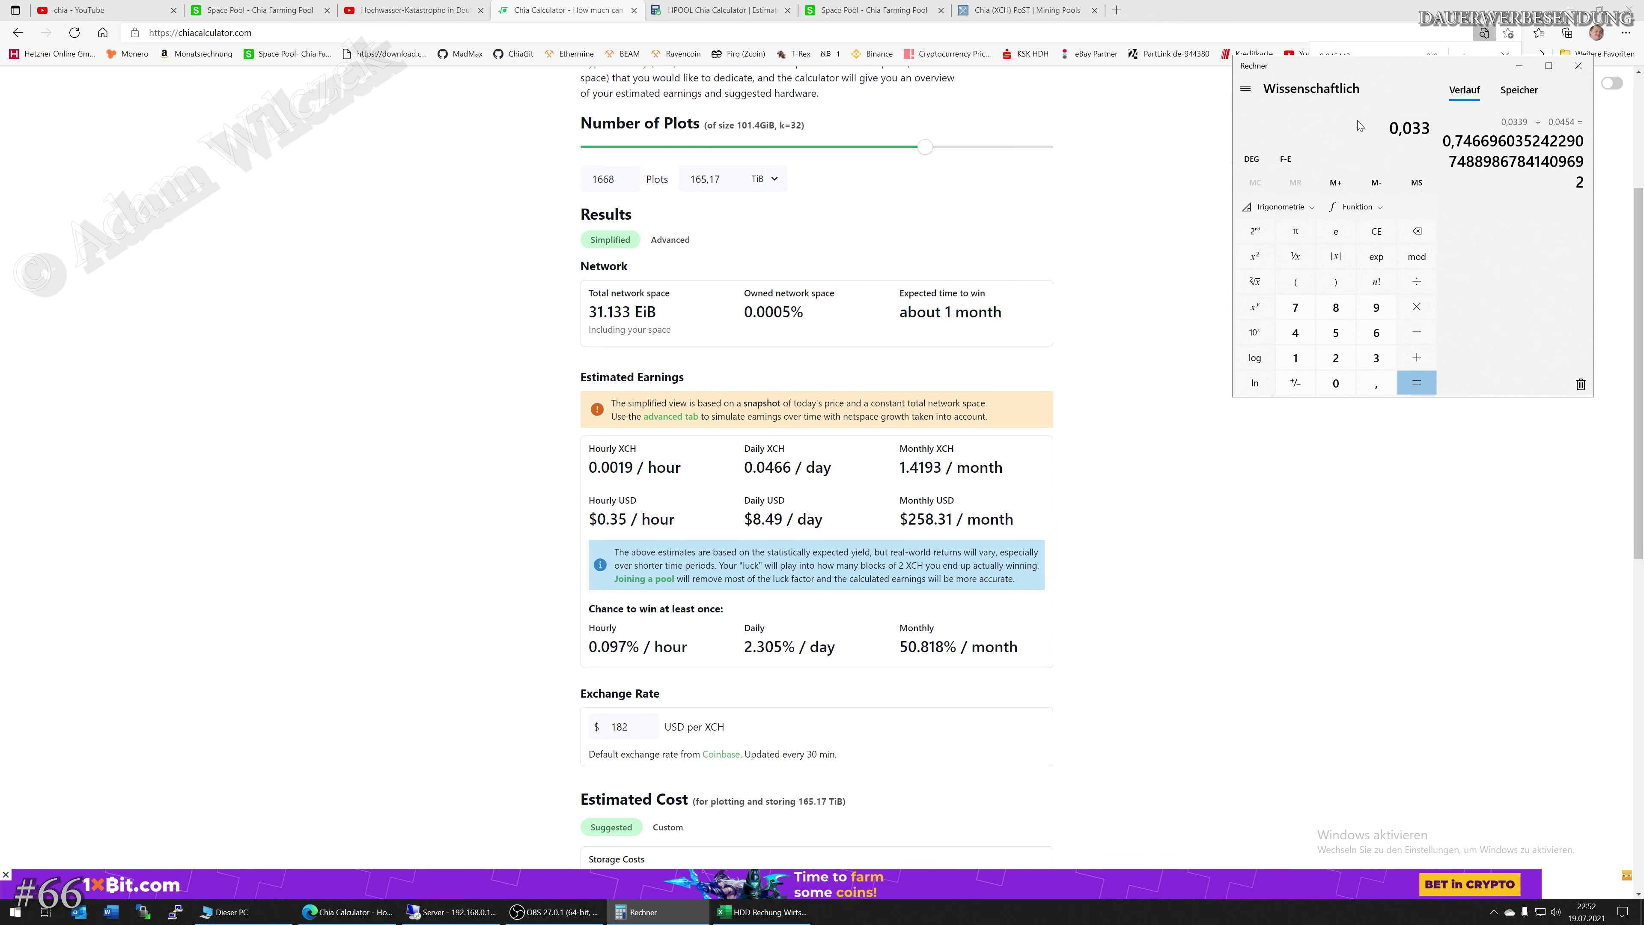
{"action": "type", "text": "9"}
{"action": "key", "text": "minus"}
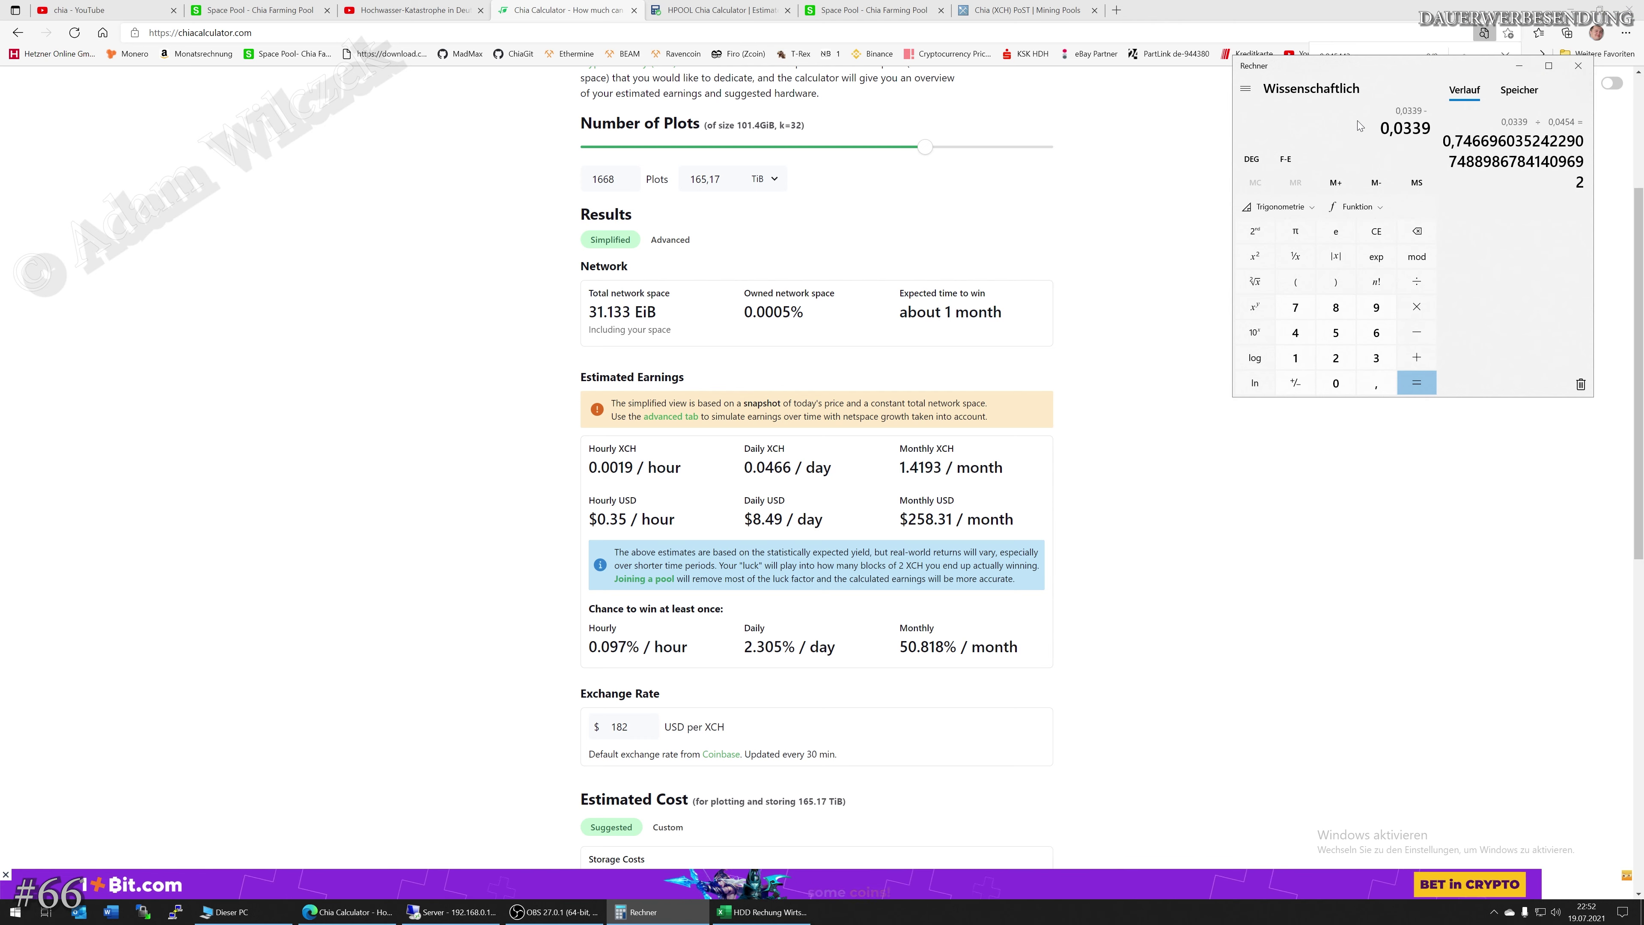
{"action": "type", "text": "0,04"}
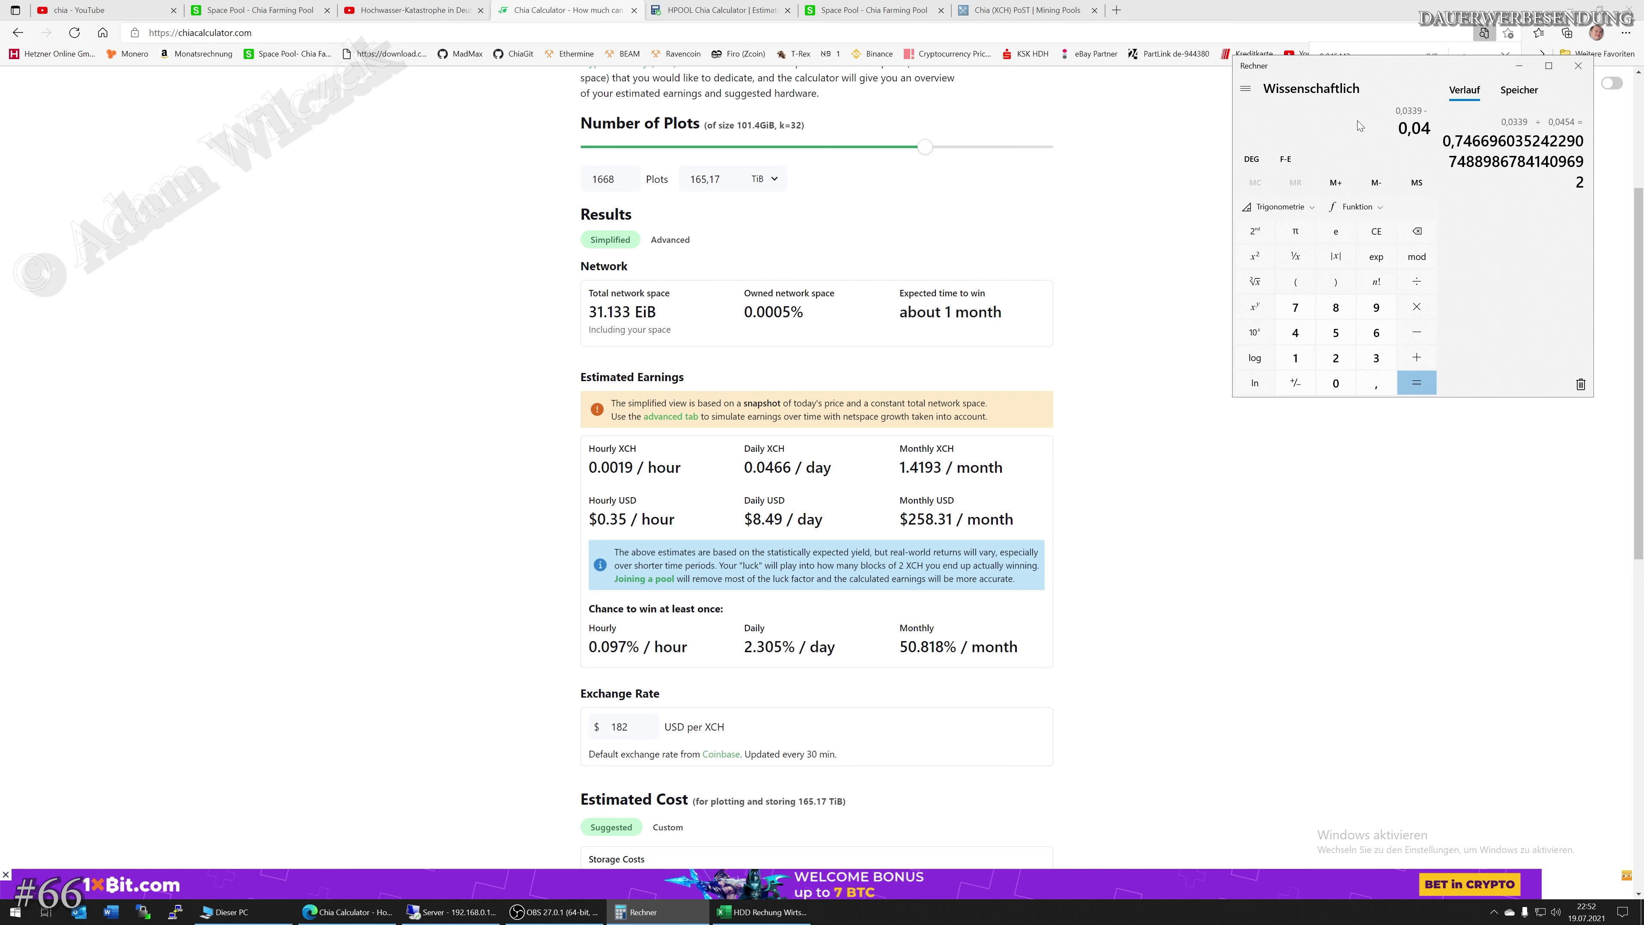
{"action": "type", "text": "54"}
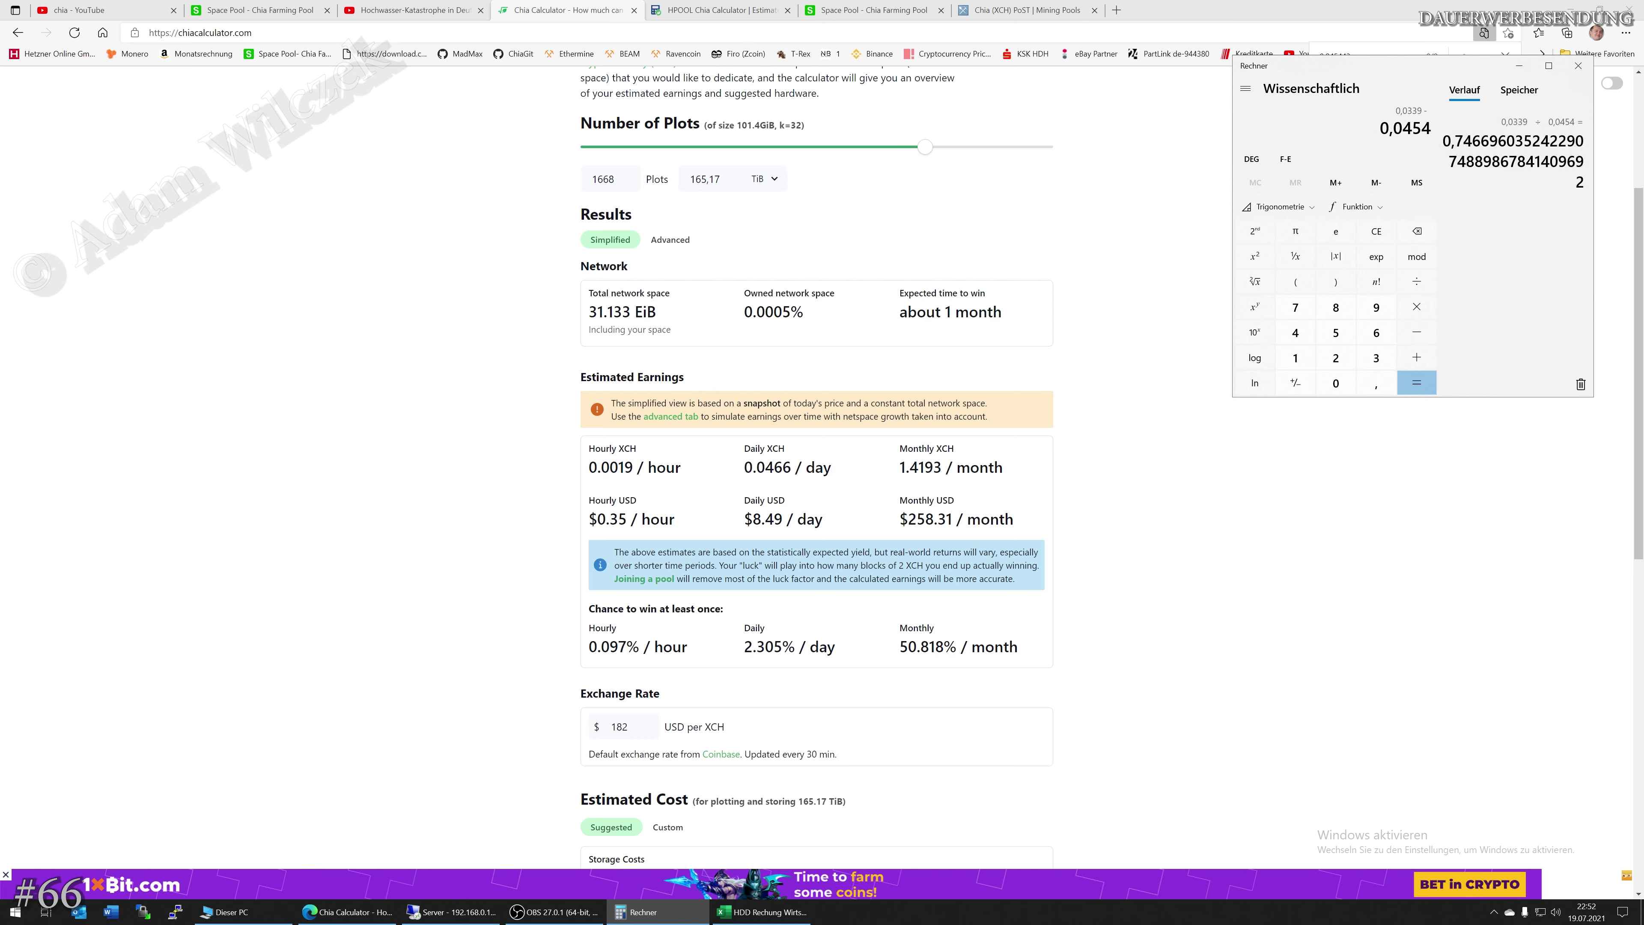
Compare yesterday's rewards on the Space Pool account page with the daily estimates of the HPOOL and Chia calculators.
{"action": "left_click", "coordinate": [284, 9]}
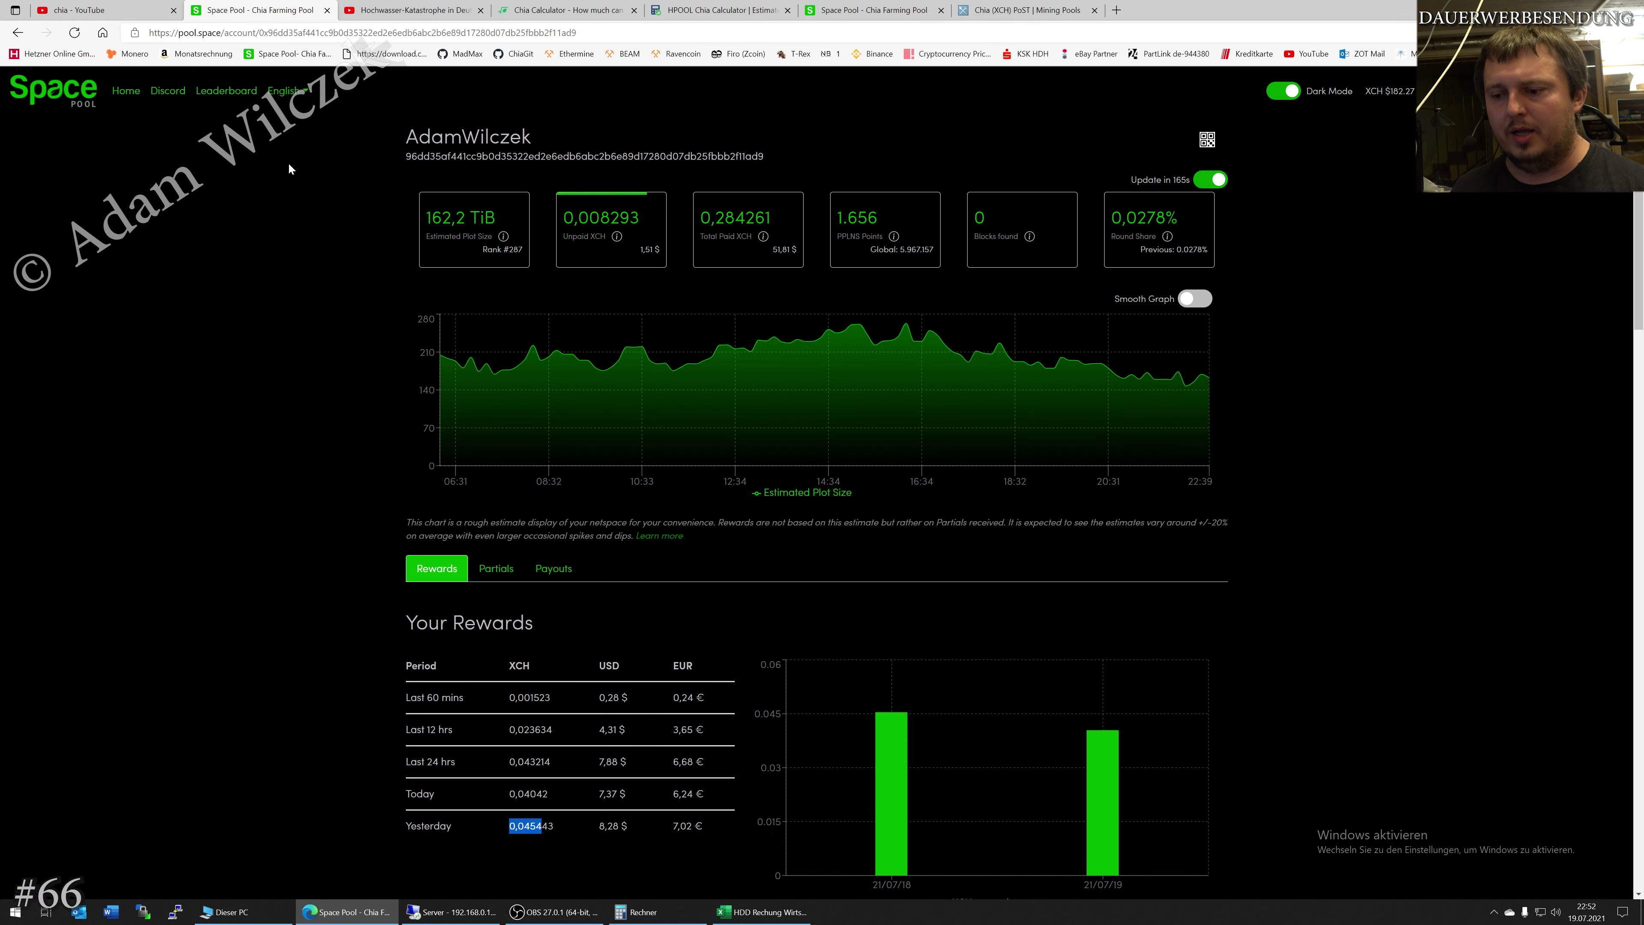
{"action": "left_click", "coordinate": [597, 818]}
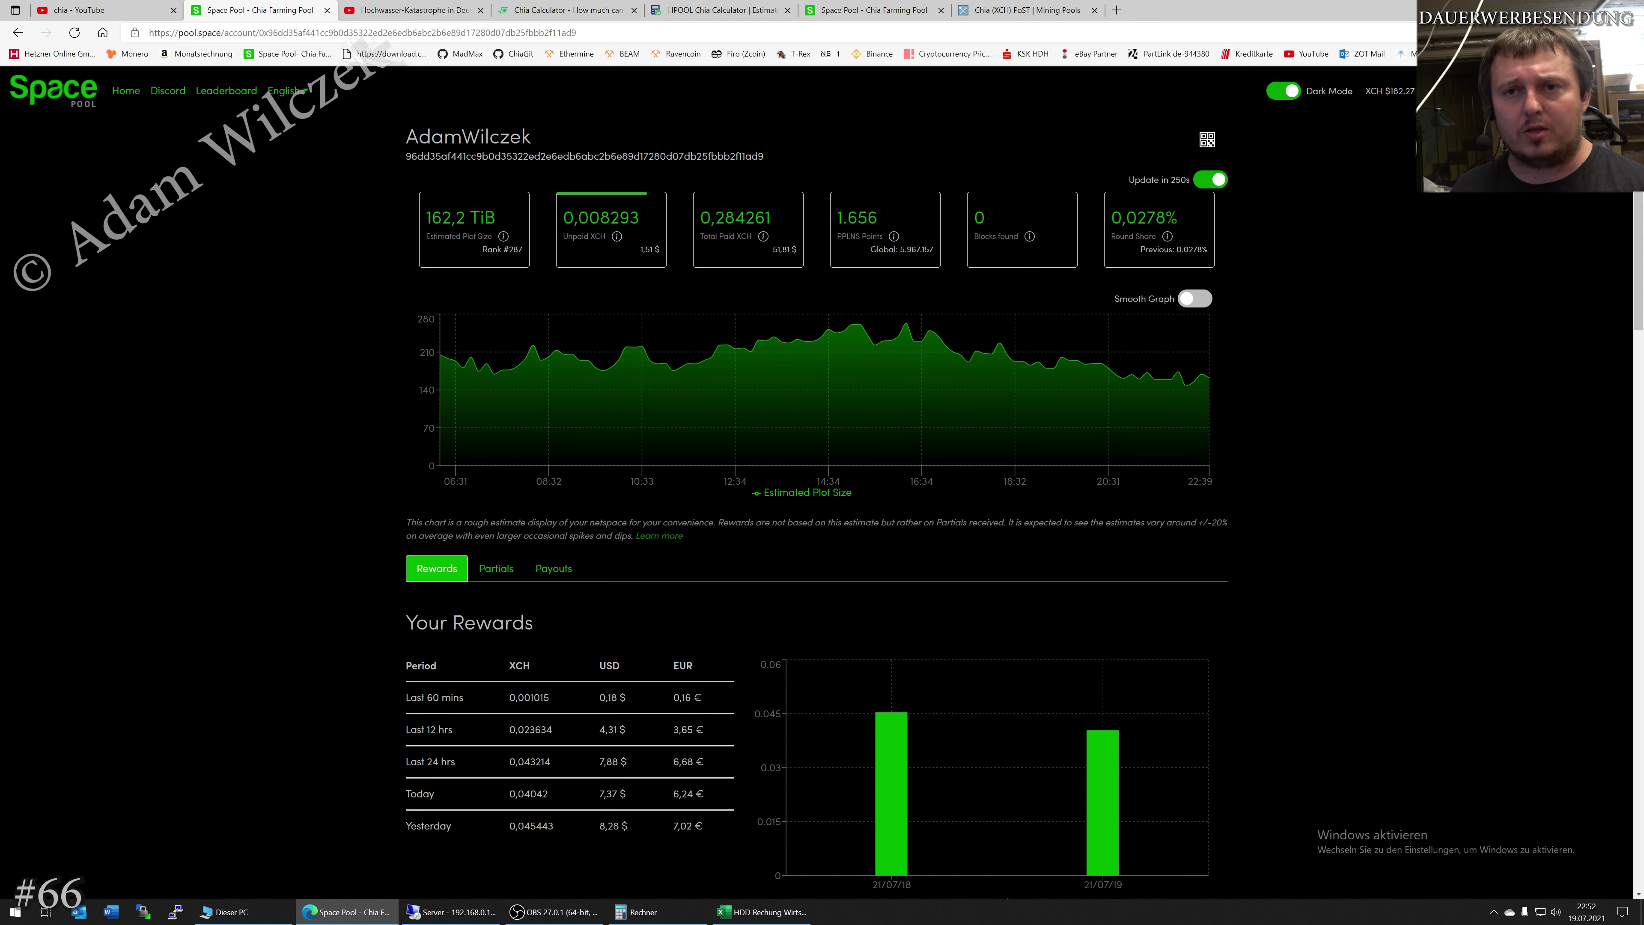
{"action": "left_click", "coordinate": [722, 10]}
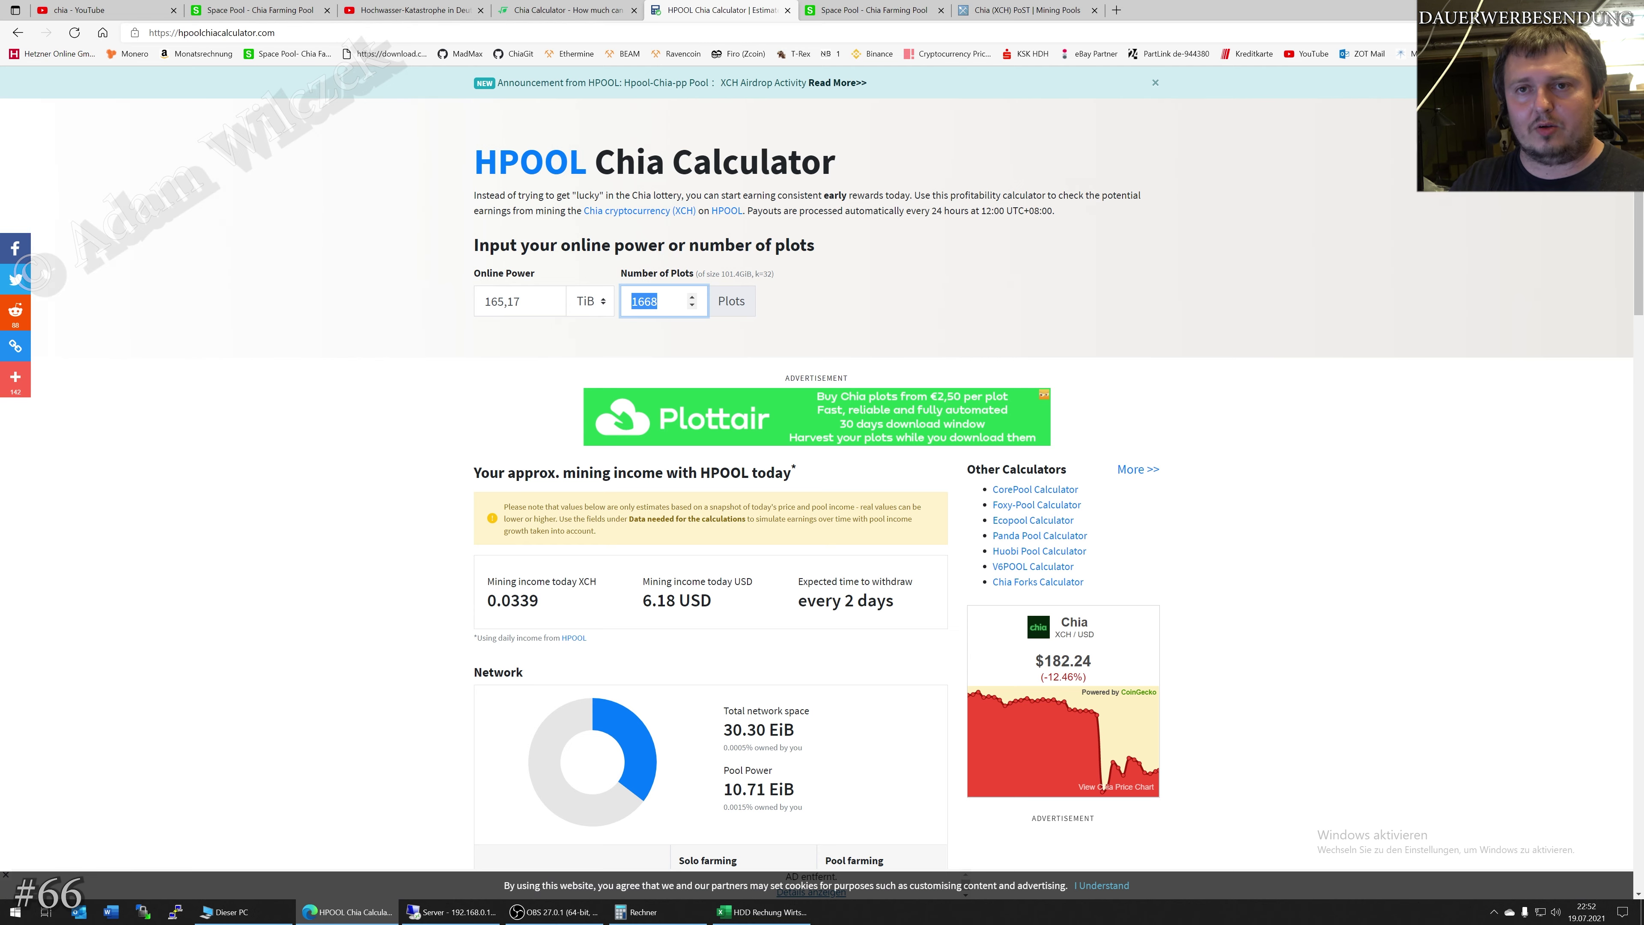
{"action": "left_click", "coordinate": [563, 10]}
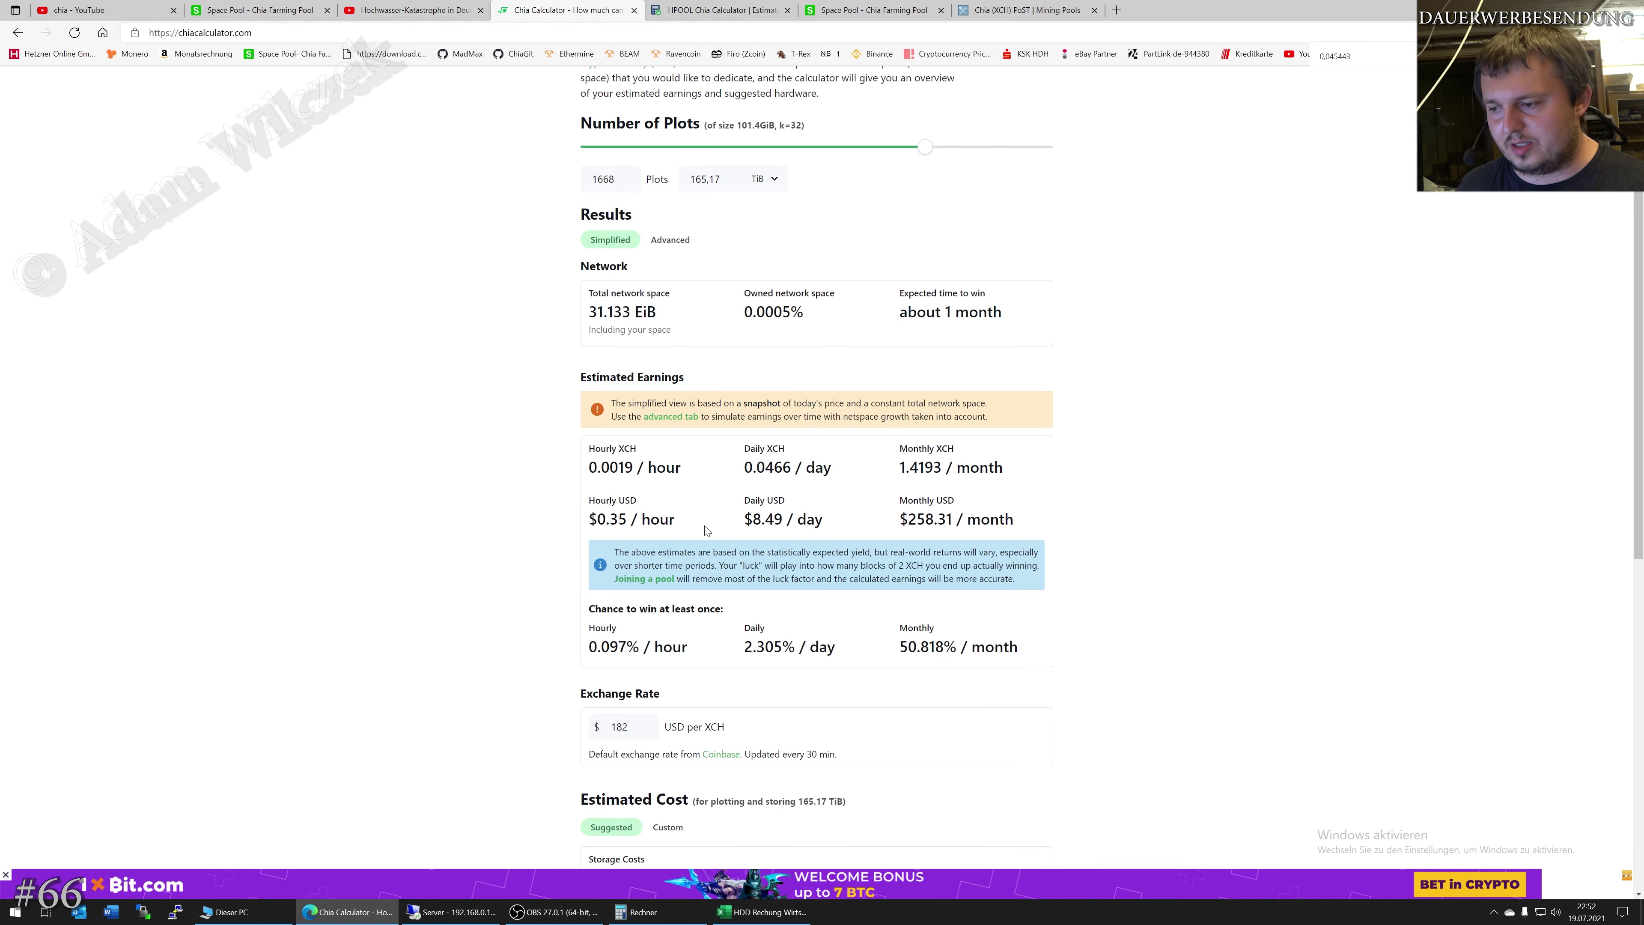
{"action": "left_click_drag", "start_coordinate": [761, 519], "coordinate": [783, 519]}
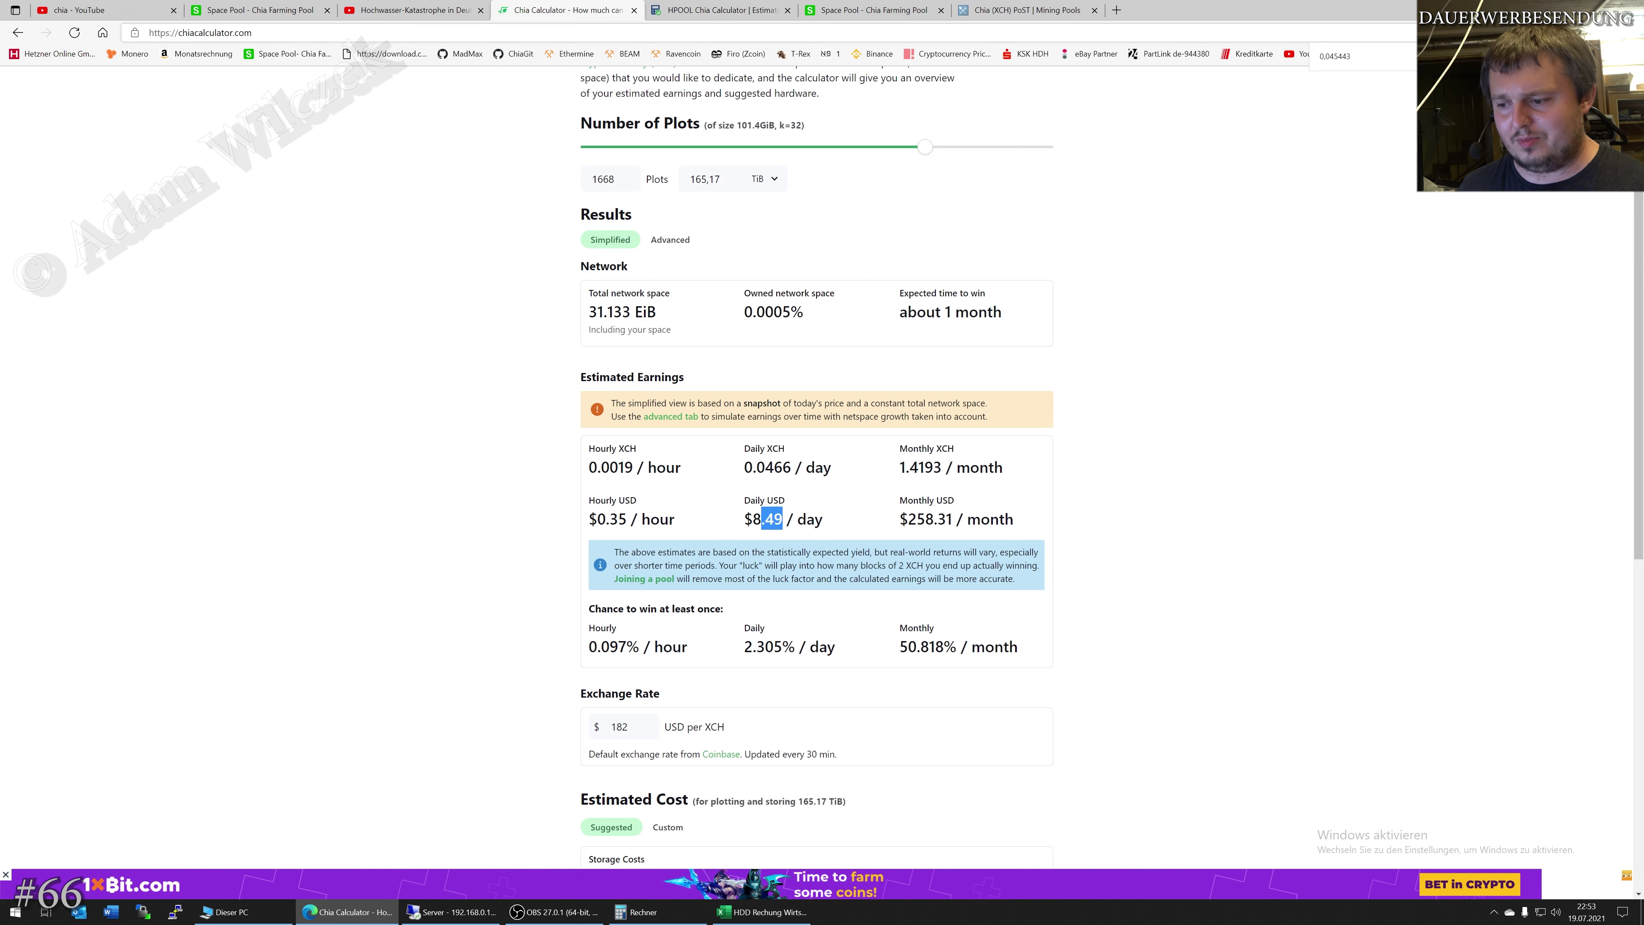
{"action": "left_click", "coordinate": [294, 11]}
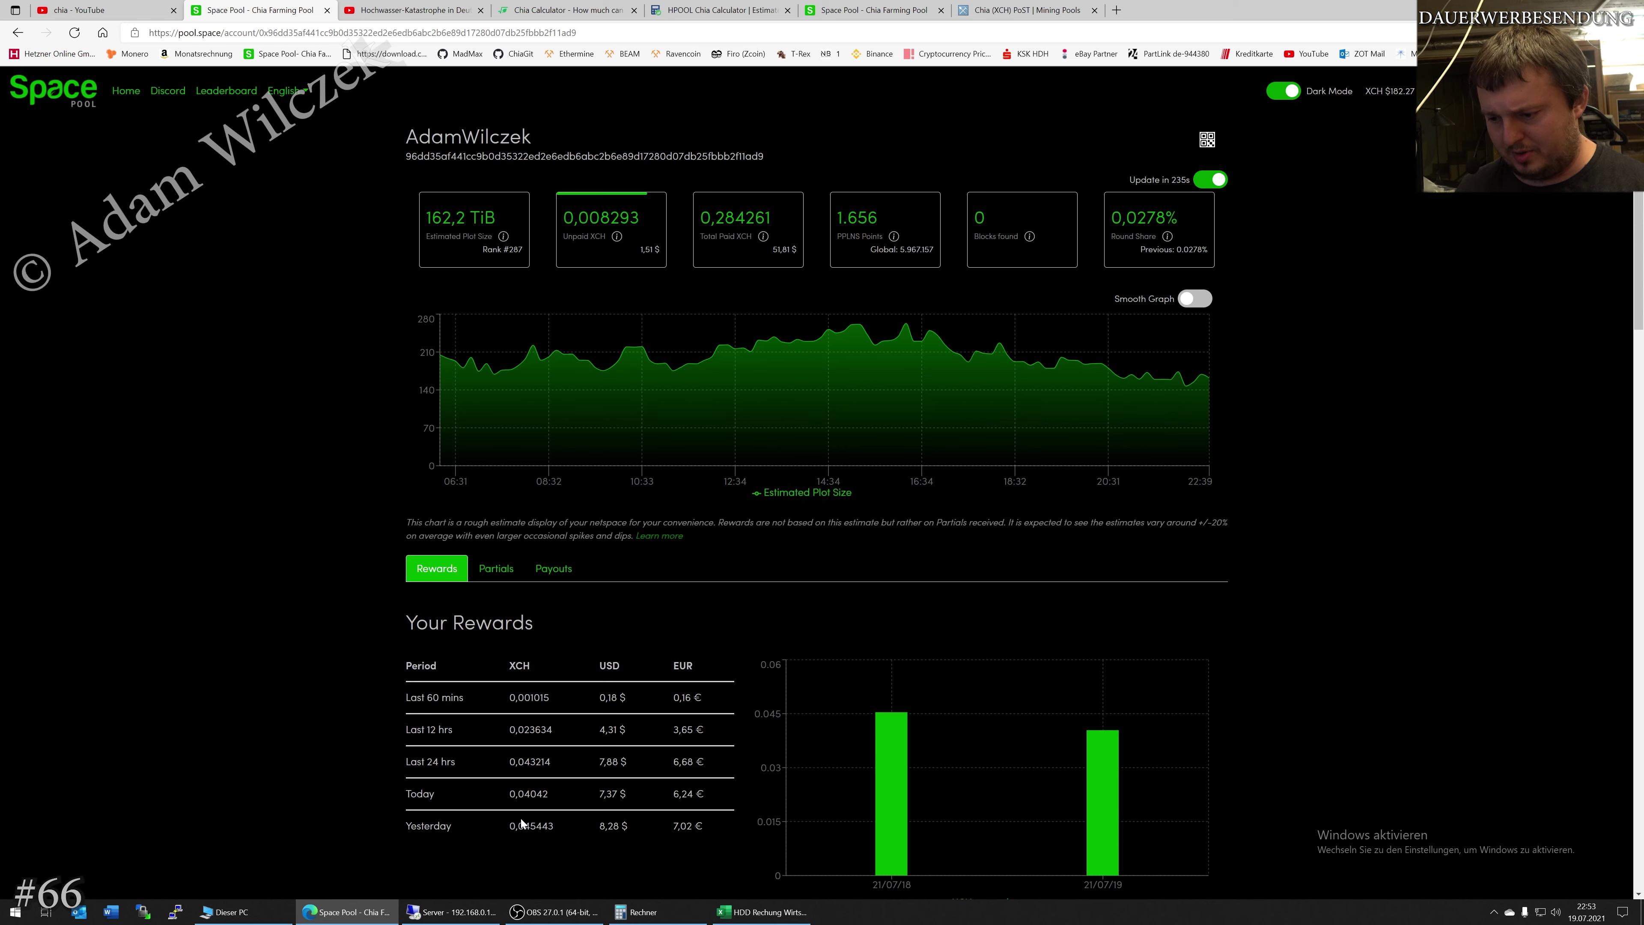
{"action": "left_click_drag", "start_coordinate": [613, 826], "coordinate": [627, 826]}
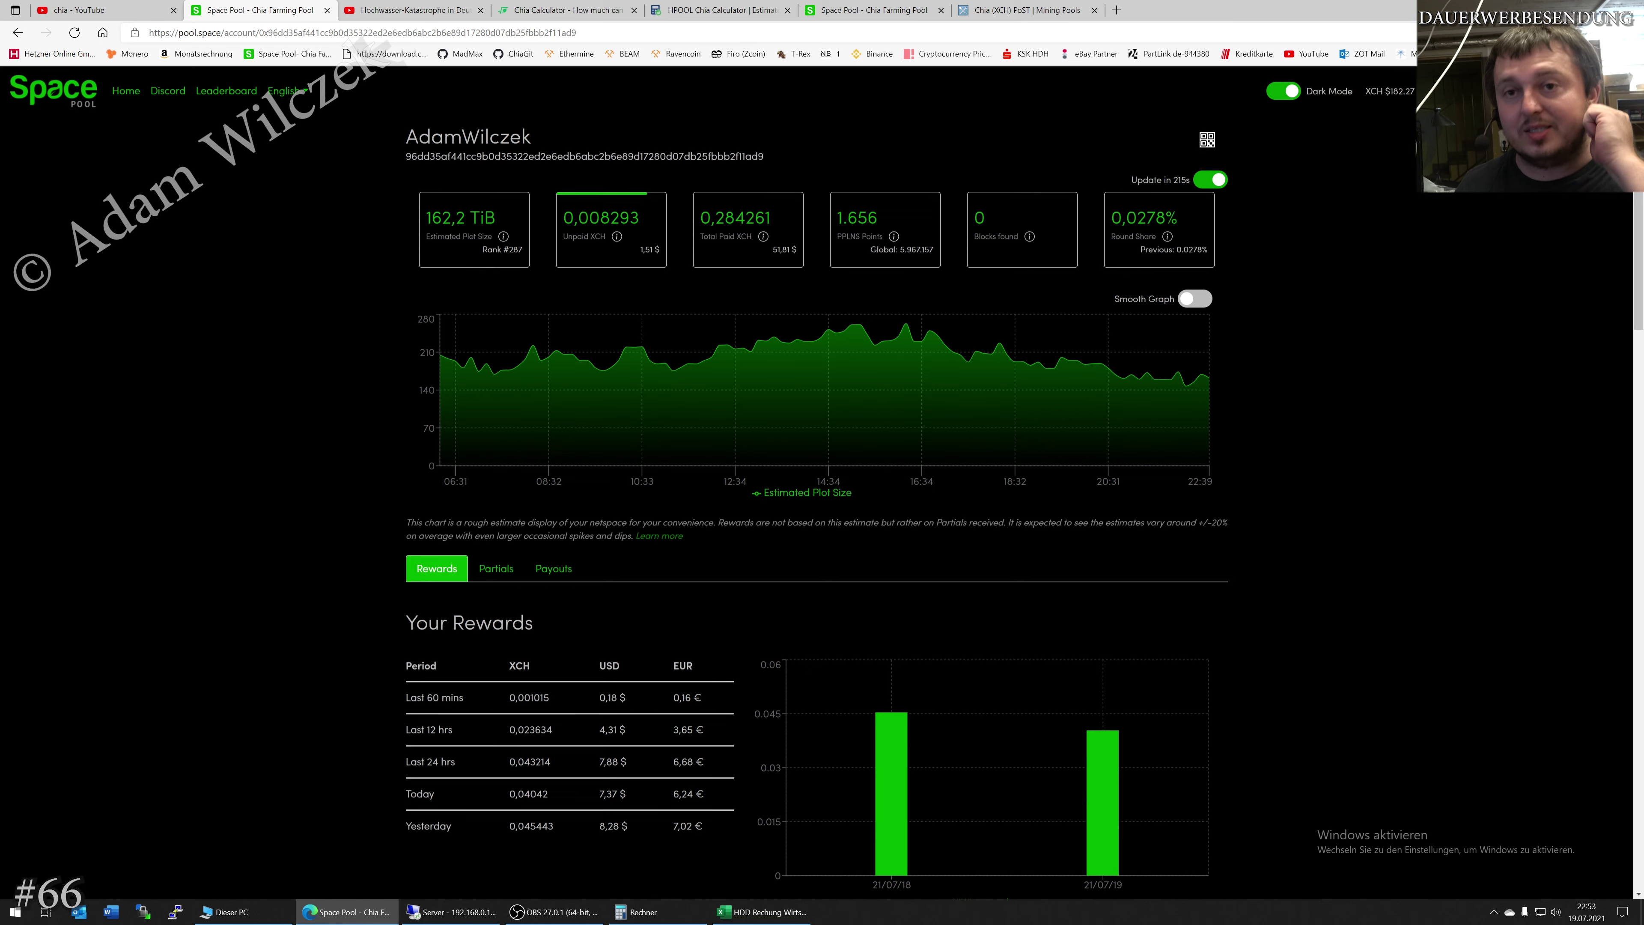
{"action": "left_click_drag", "start_coordinate": [516, 826], "coordinate": [536, 826]}
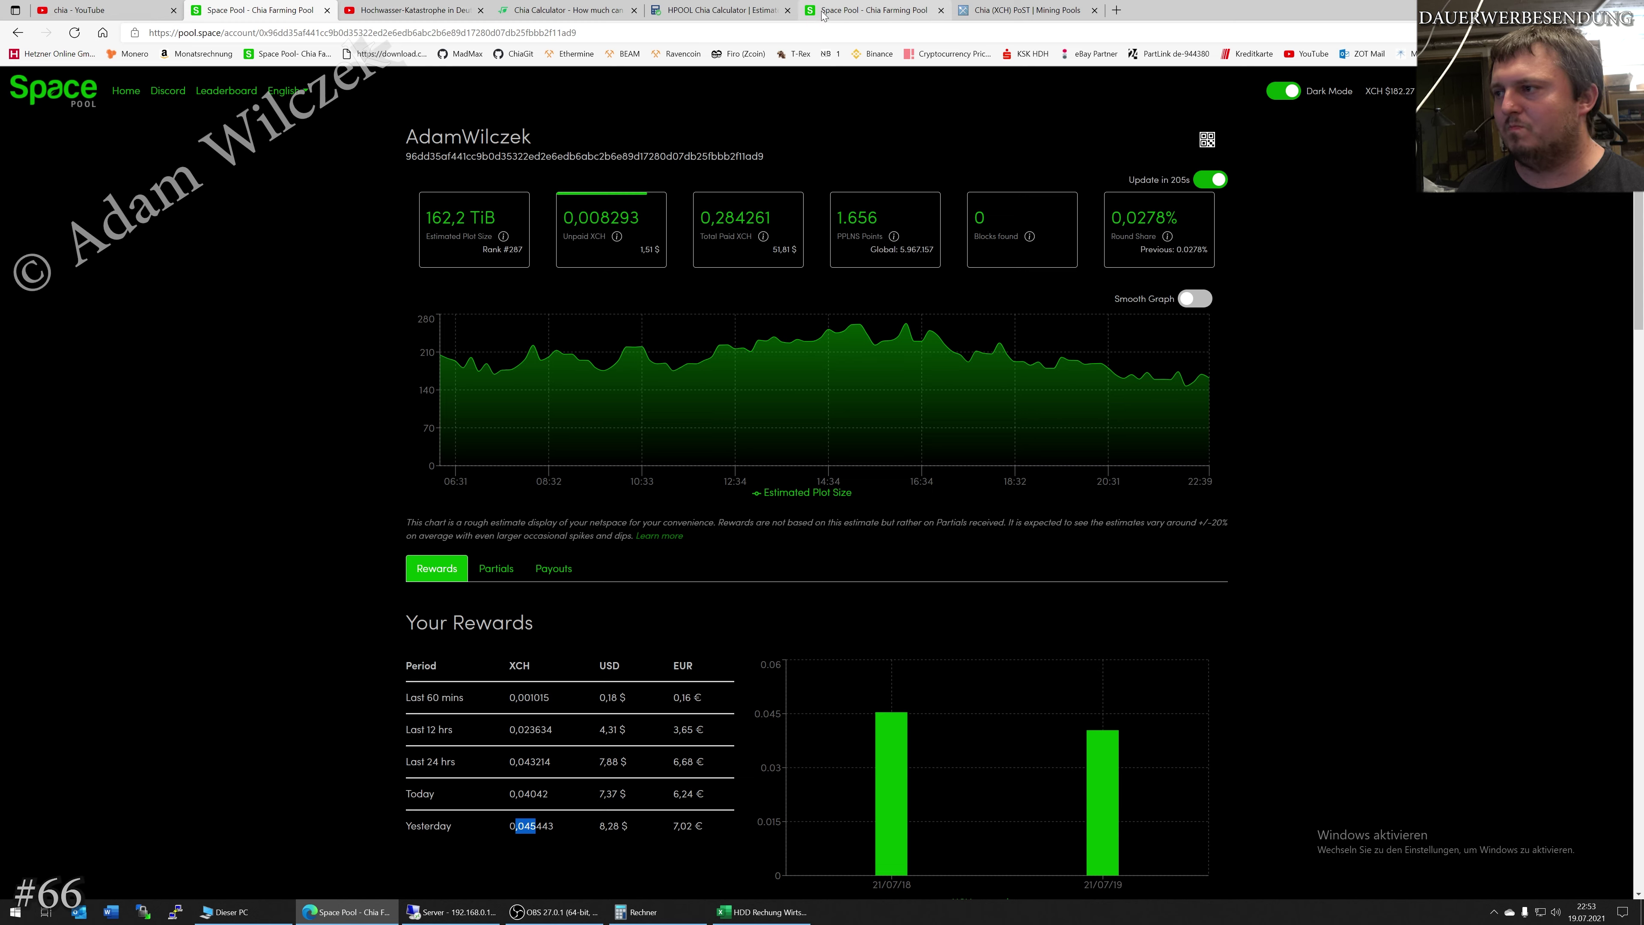
Minimize the browser and evaluate the pending subtraction in the calculator.
{"action": "key", "text": "super+Down"}
{"action": "key", "text": "super+Down"}
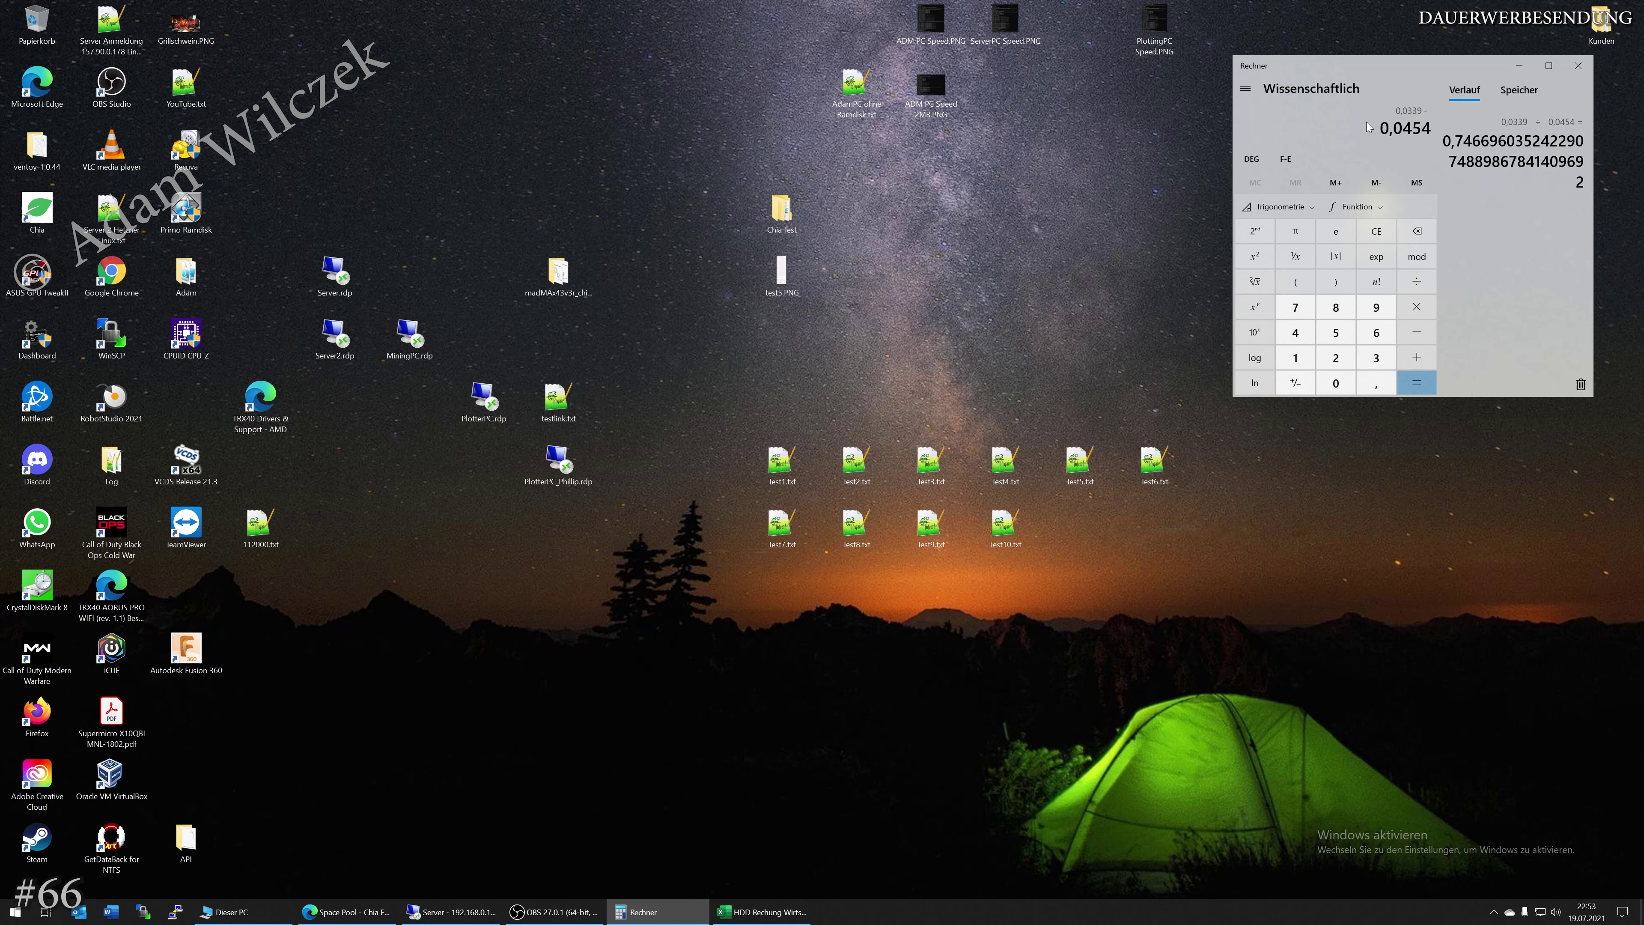
{"action": "key", "text": "Return"}
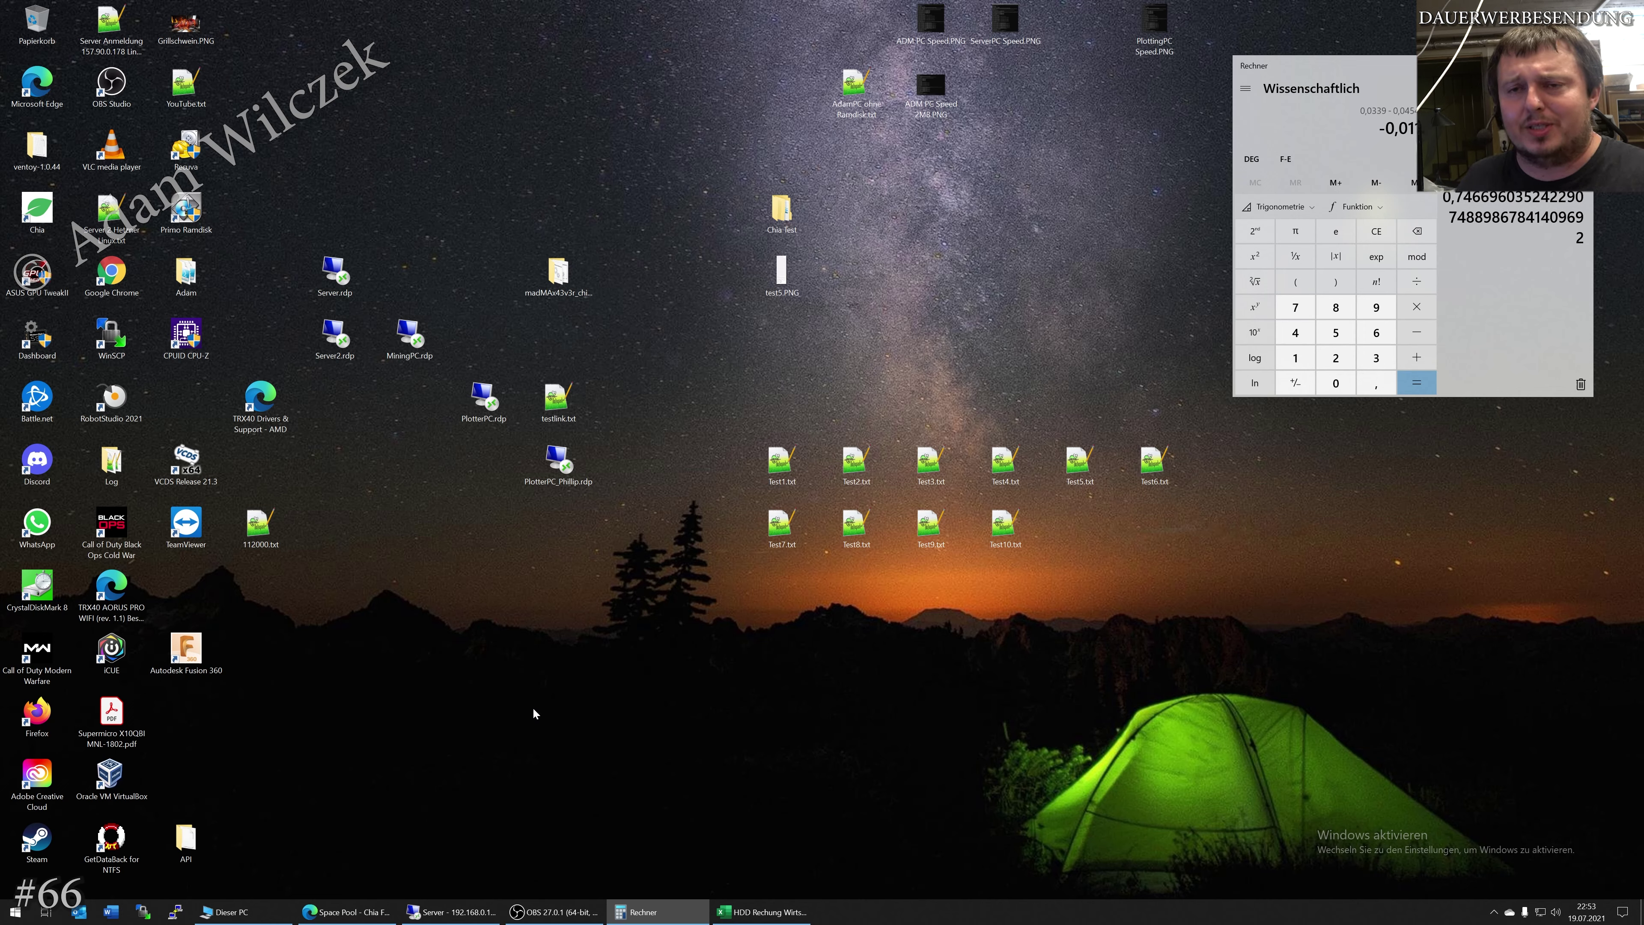
Search the web for "chia coin price" in a new browser tab and look up the euro price on CoinMarketCap's Chia Network page.
{"action": "left_click", "coordinate": [346, 912]}
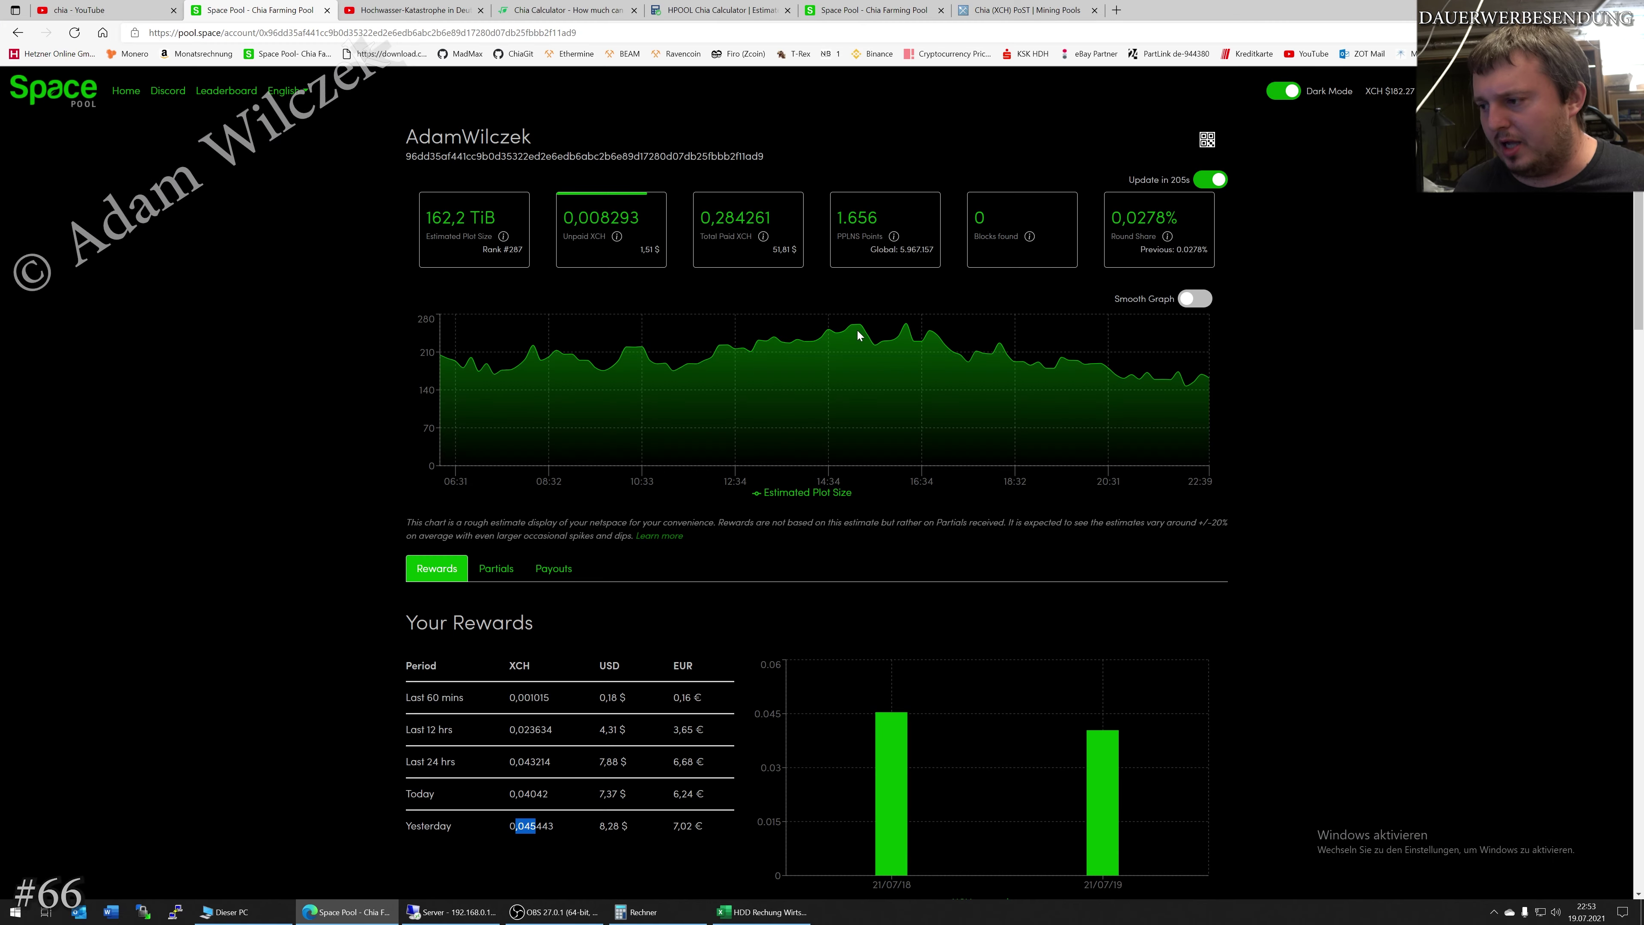
{"action": "scroll", "coordinate": [783, 314], "scroll_direction": "down", "scroll_amount": 4}
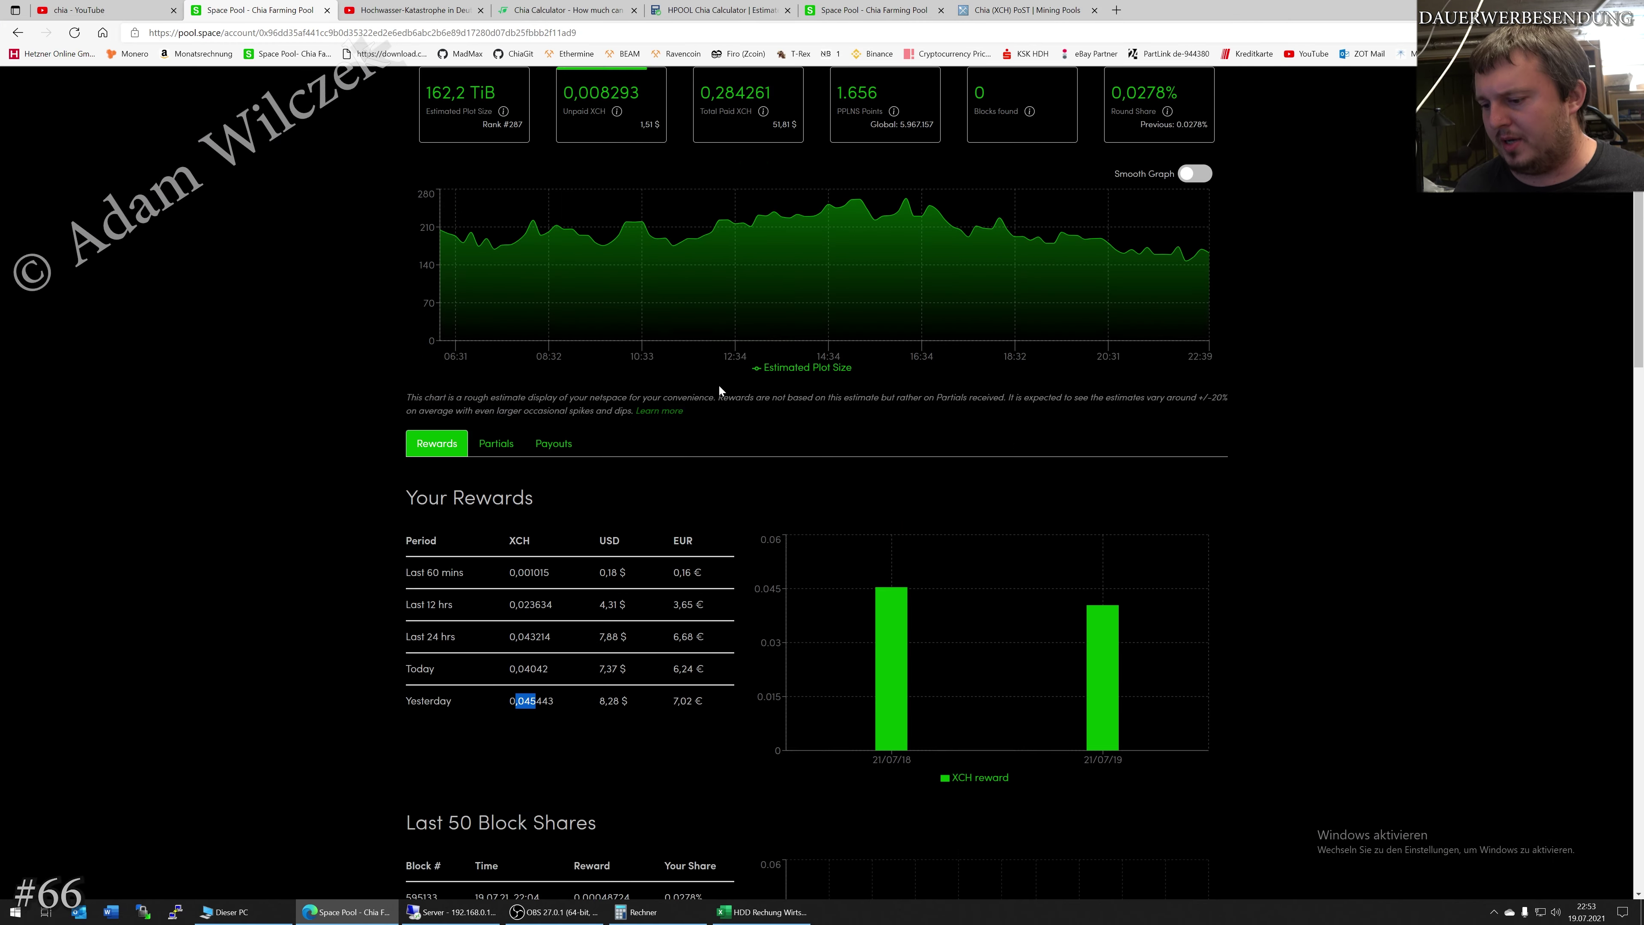
{"action": "left_click", "coordinate": [1116, 10]}
{"action": "type", "text": "chia co"}
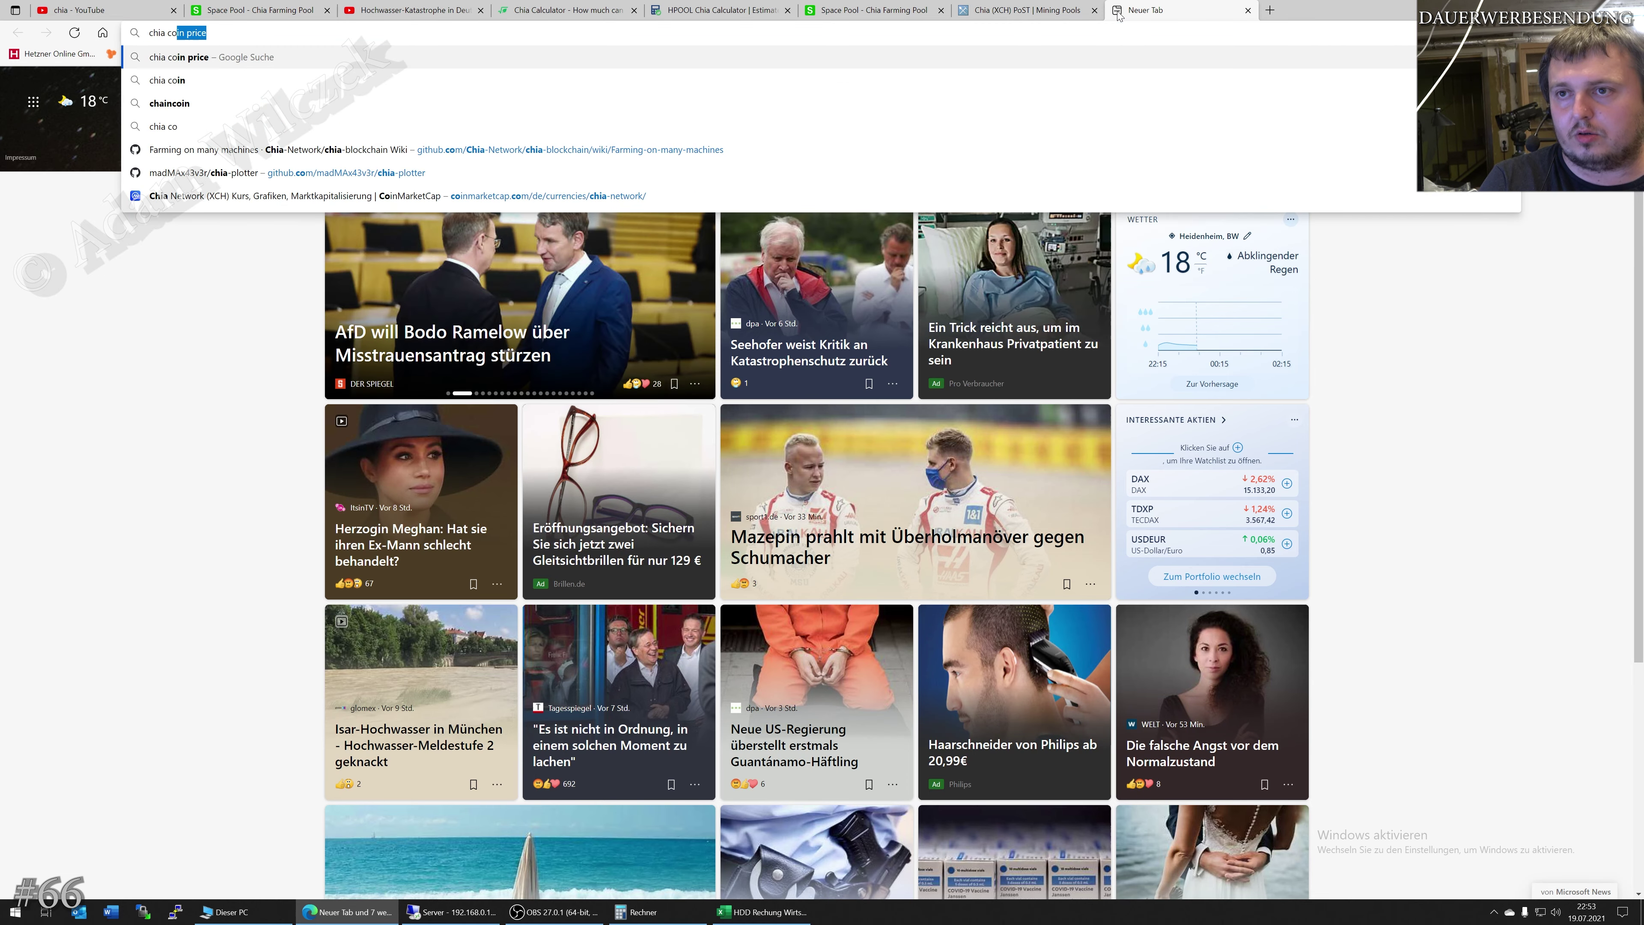
{"action": "type", "text": "in p"}
{"action": "key", "text": "Return"}
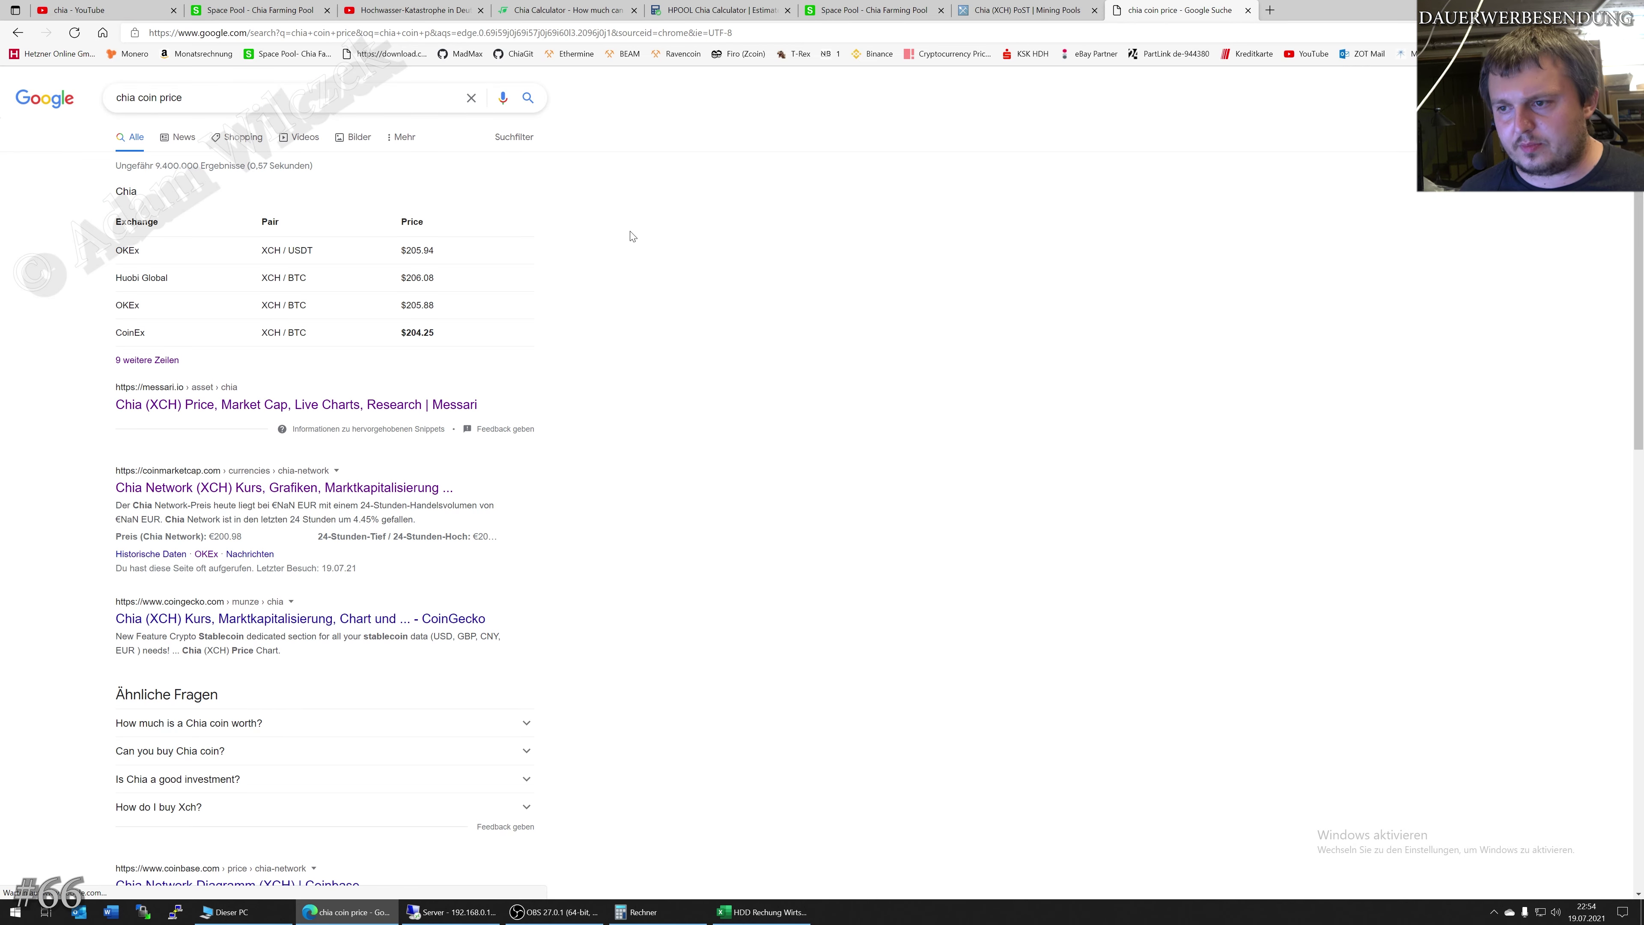
{"action": "left_click", "coordinate": [246, 487]}
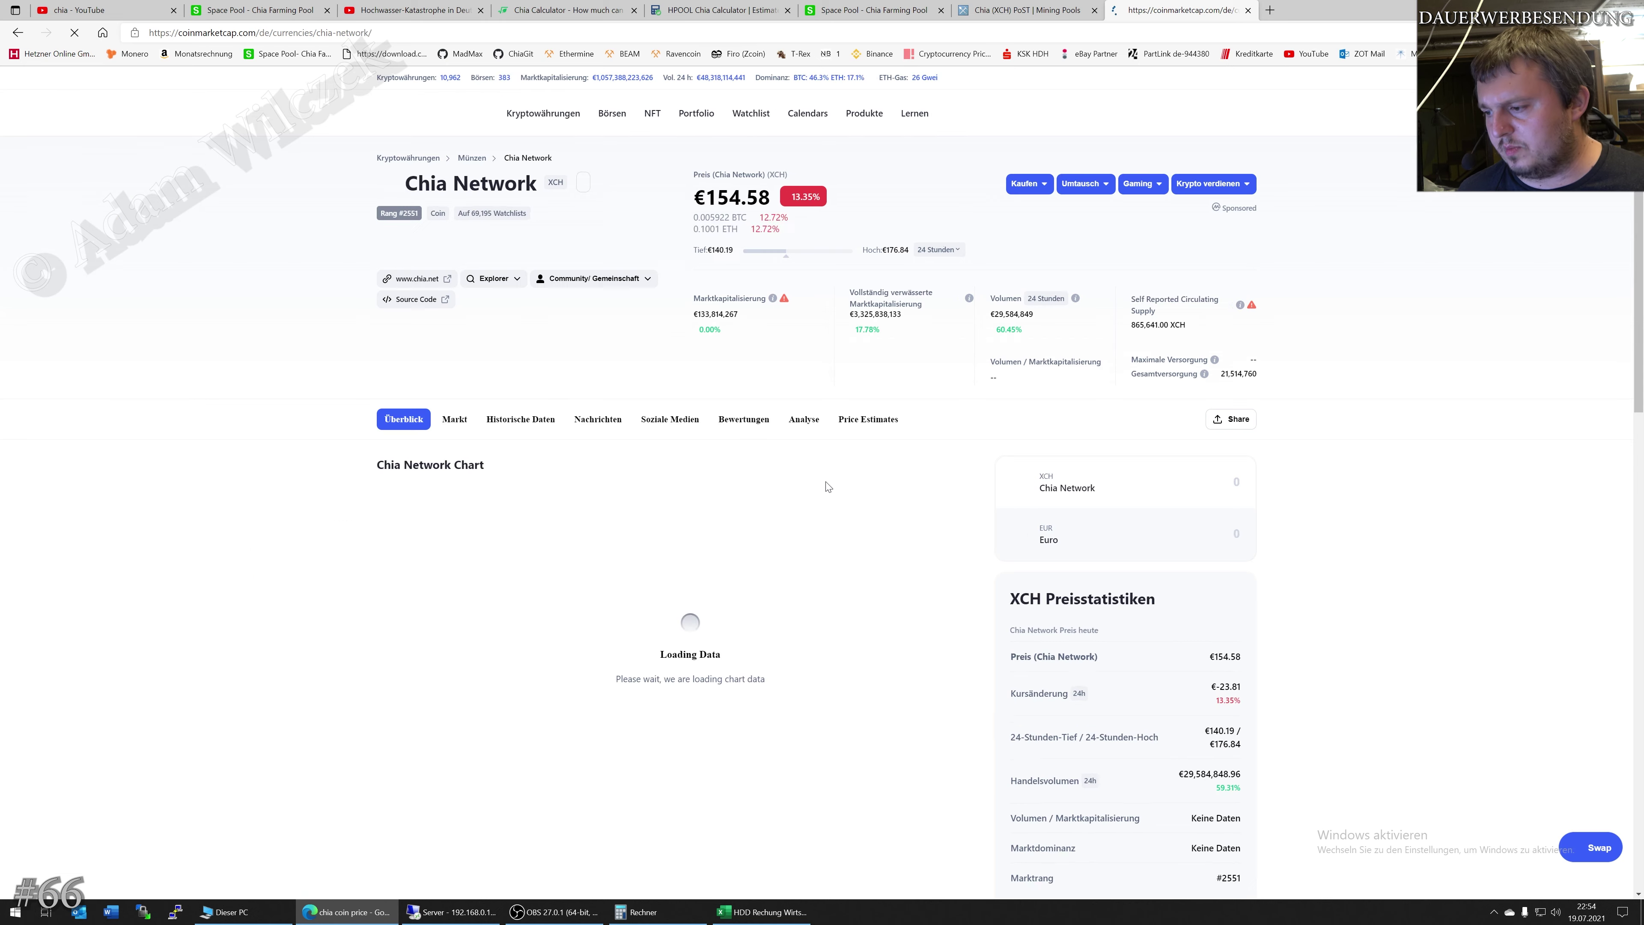
{"action": "scroll", "coordinate": [822, 479], "scroll_direction": "down", "scroll_amount": 2}
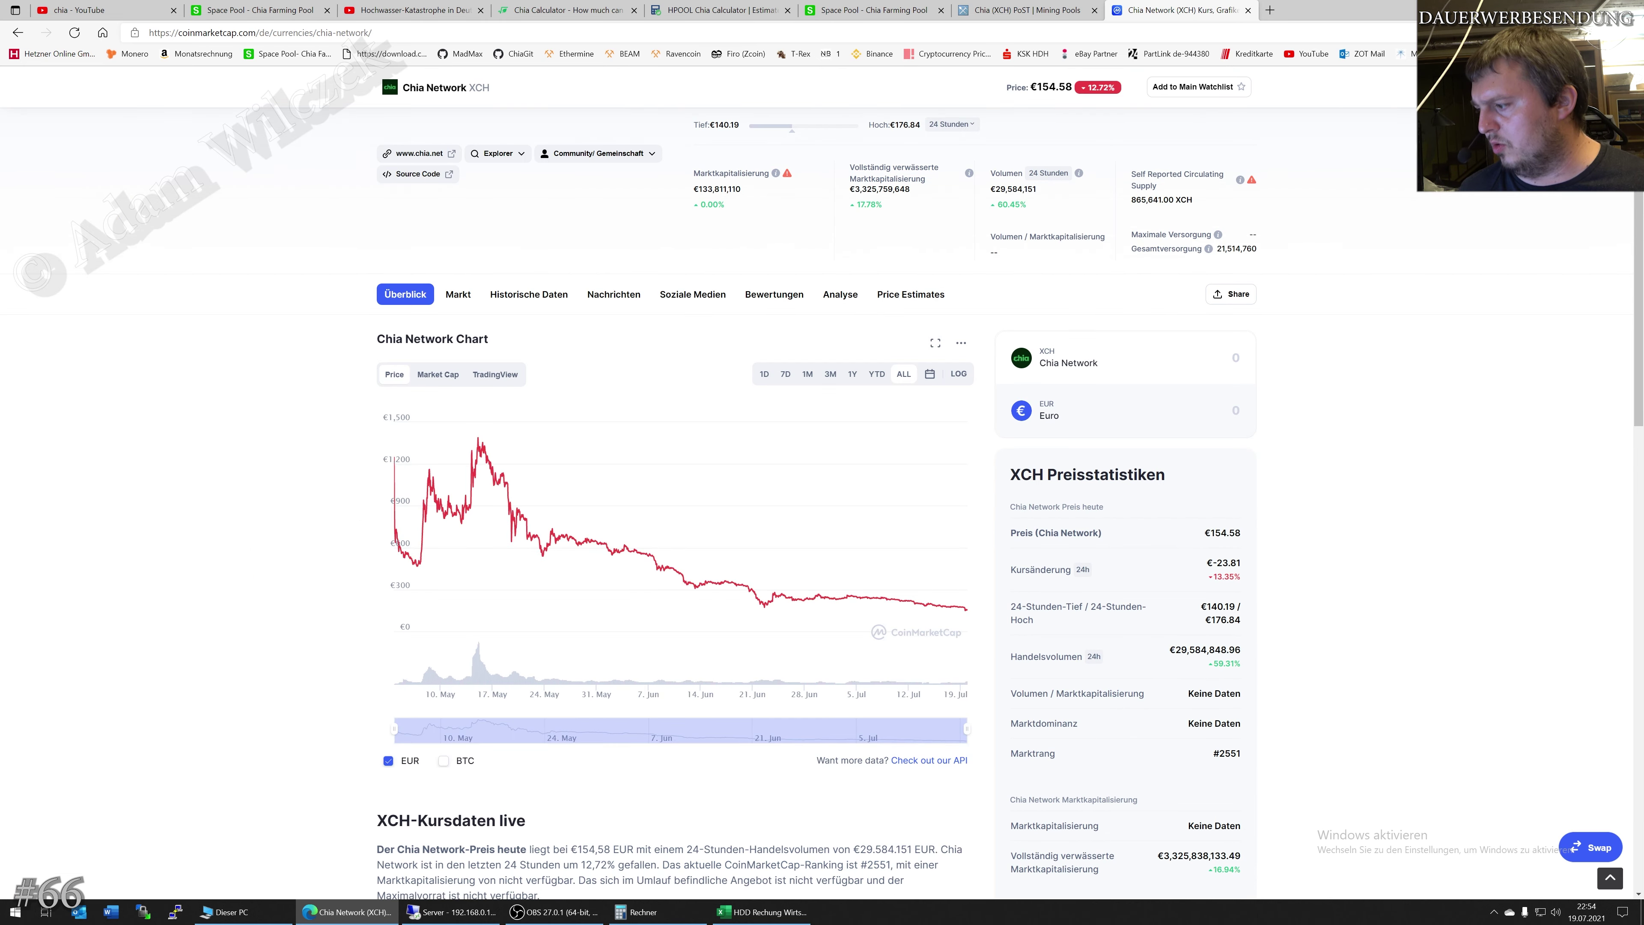
{"action": "left_click_drag", "start_coordinate": [1215, 532], "coordinate": [1235, 532]}
Return to the calculator and multiply the difference by 154.
{"action": "left_click", "coordinate": [1554, 10]}
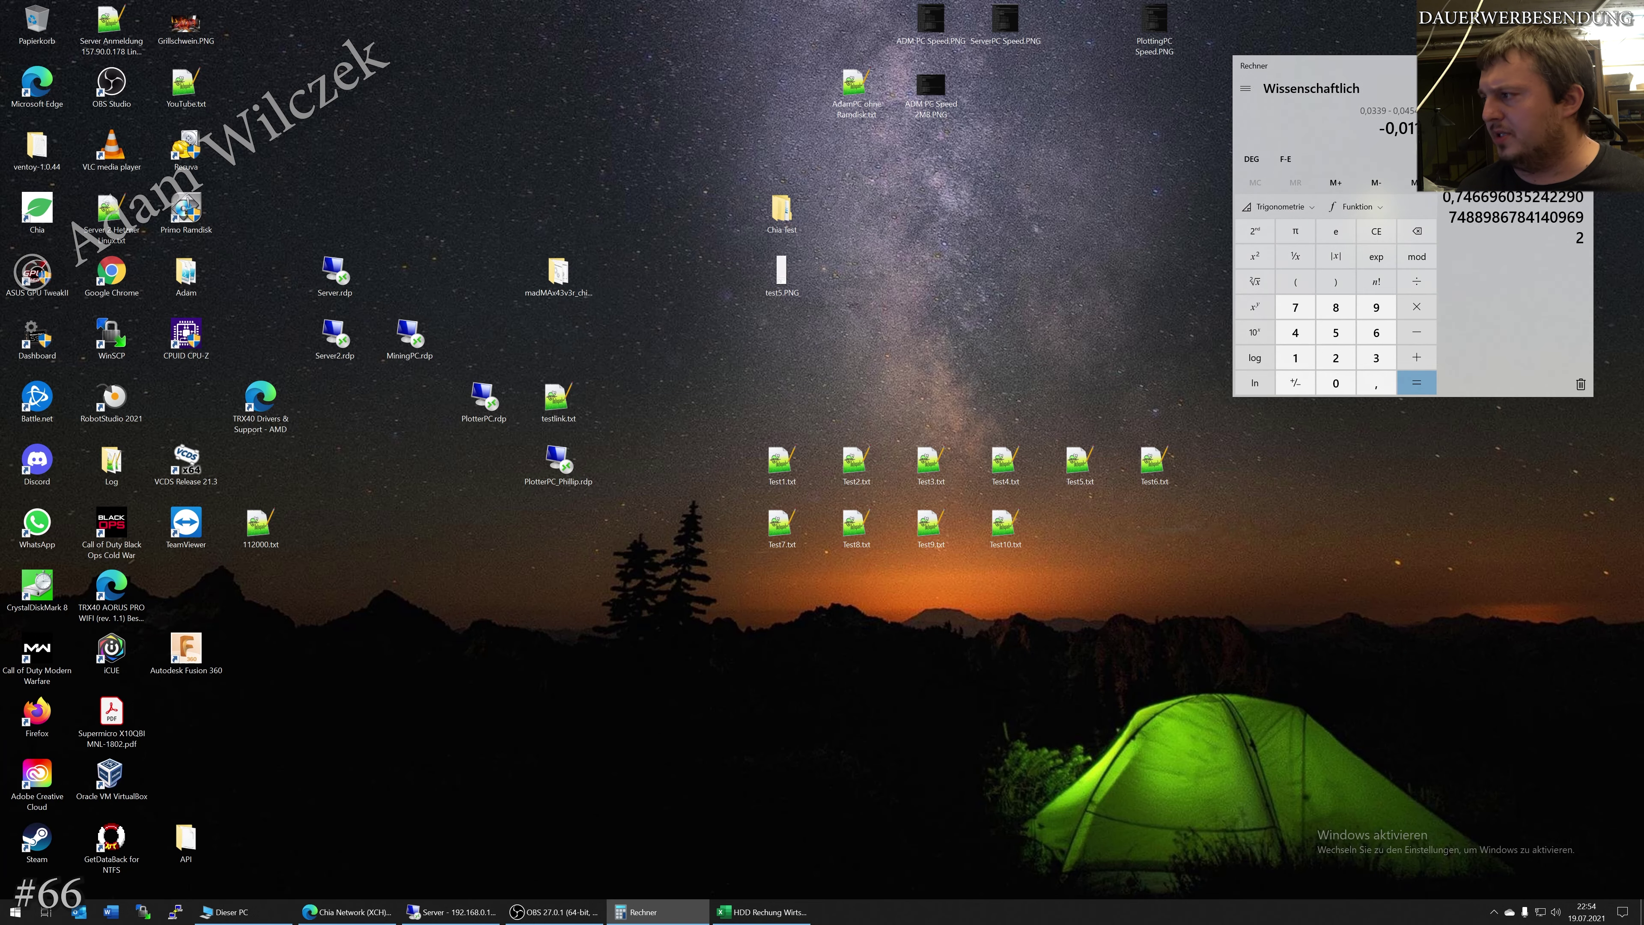
{"action": "key", "text": "asterisk"}
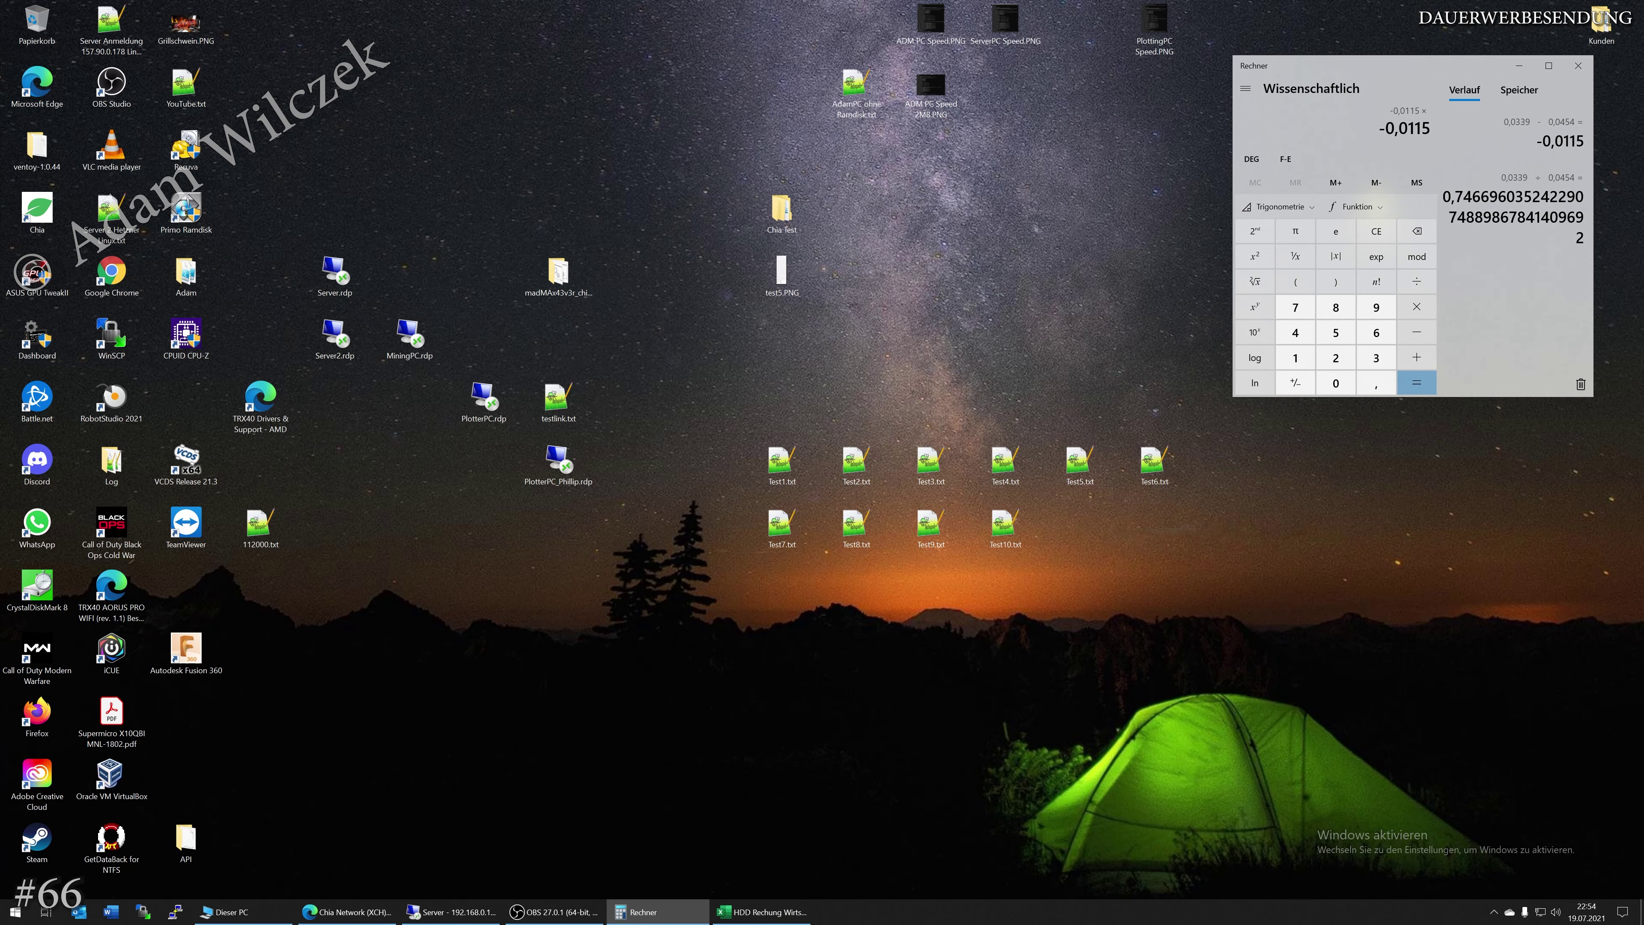
{"action": "type", "text": "154"}
{"action": "key", "text": "Return"}
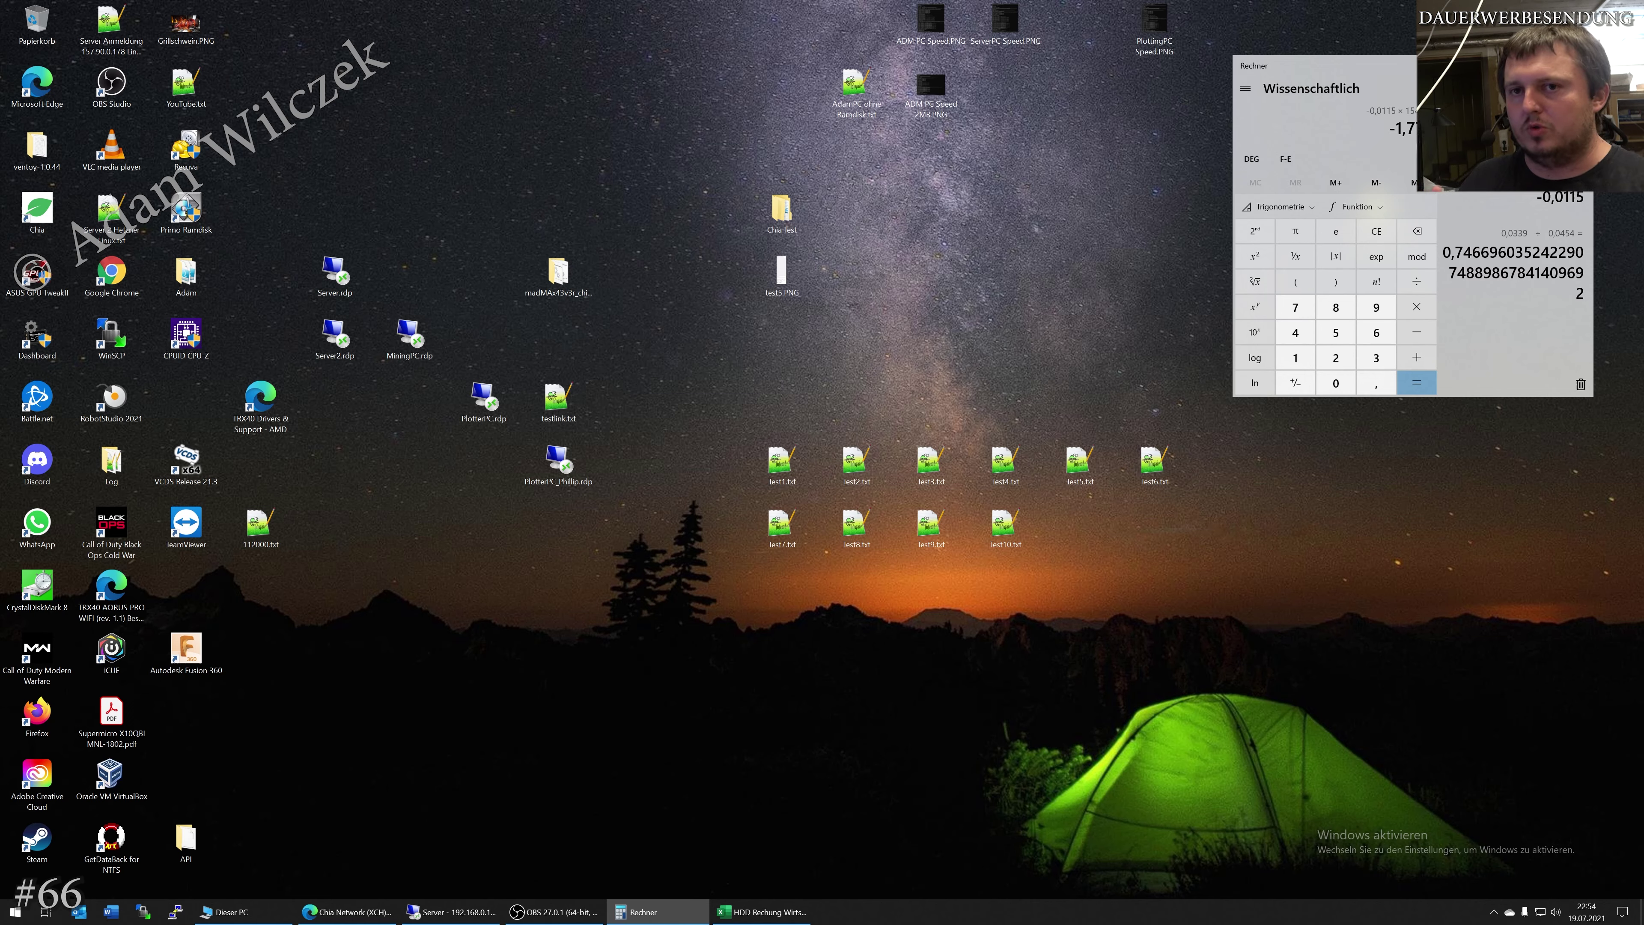
Switch to the HDD profitability workbook in Excel and inspect the 16TB drive's plotting power cost and SSD wear formulas.
{"action": "left_click", "coordinate": [763, 912]}
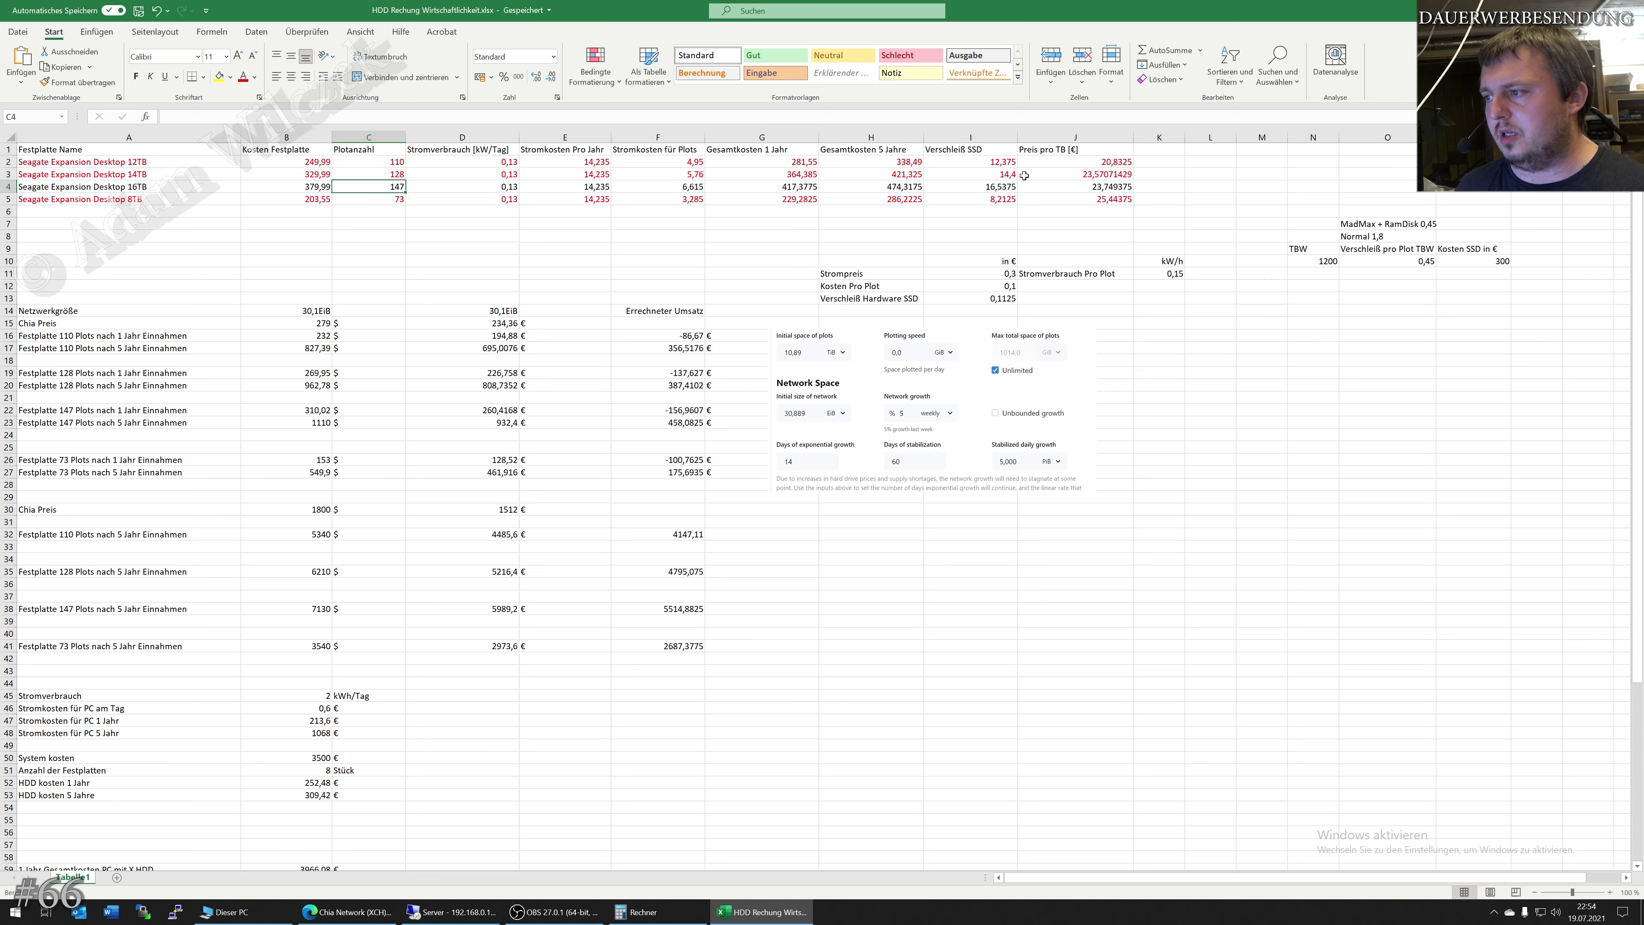
{"action": "left_click", "coordinate": [669, 186]}
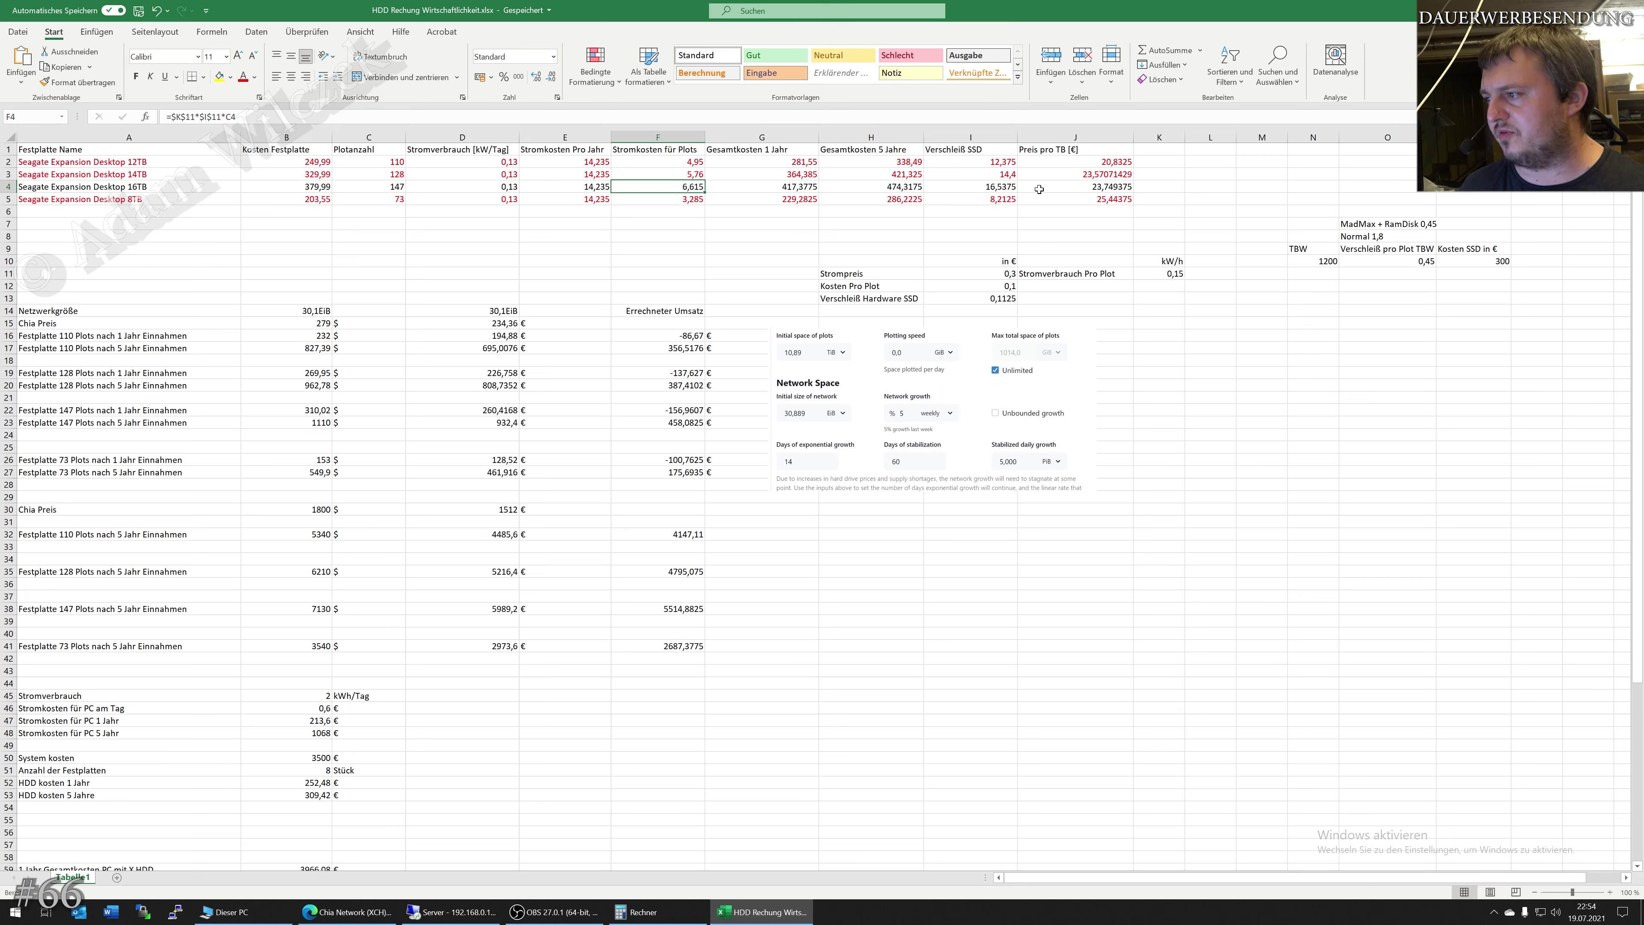
{"action": "left_click", "coordinate": [991, 186]}
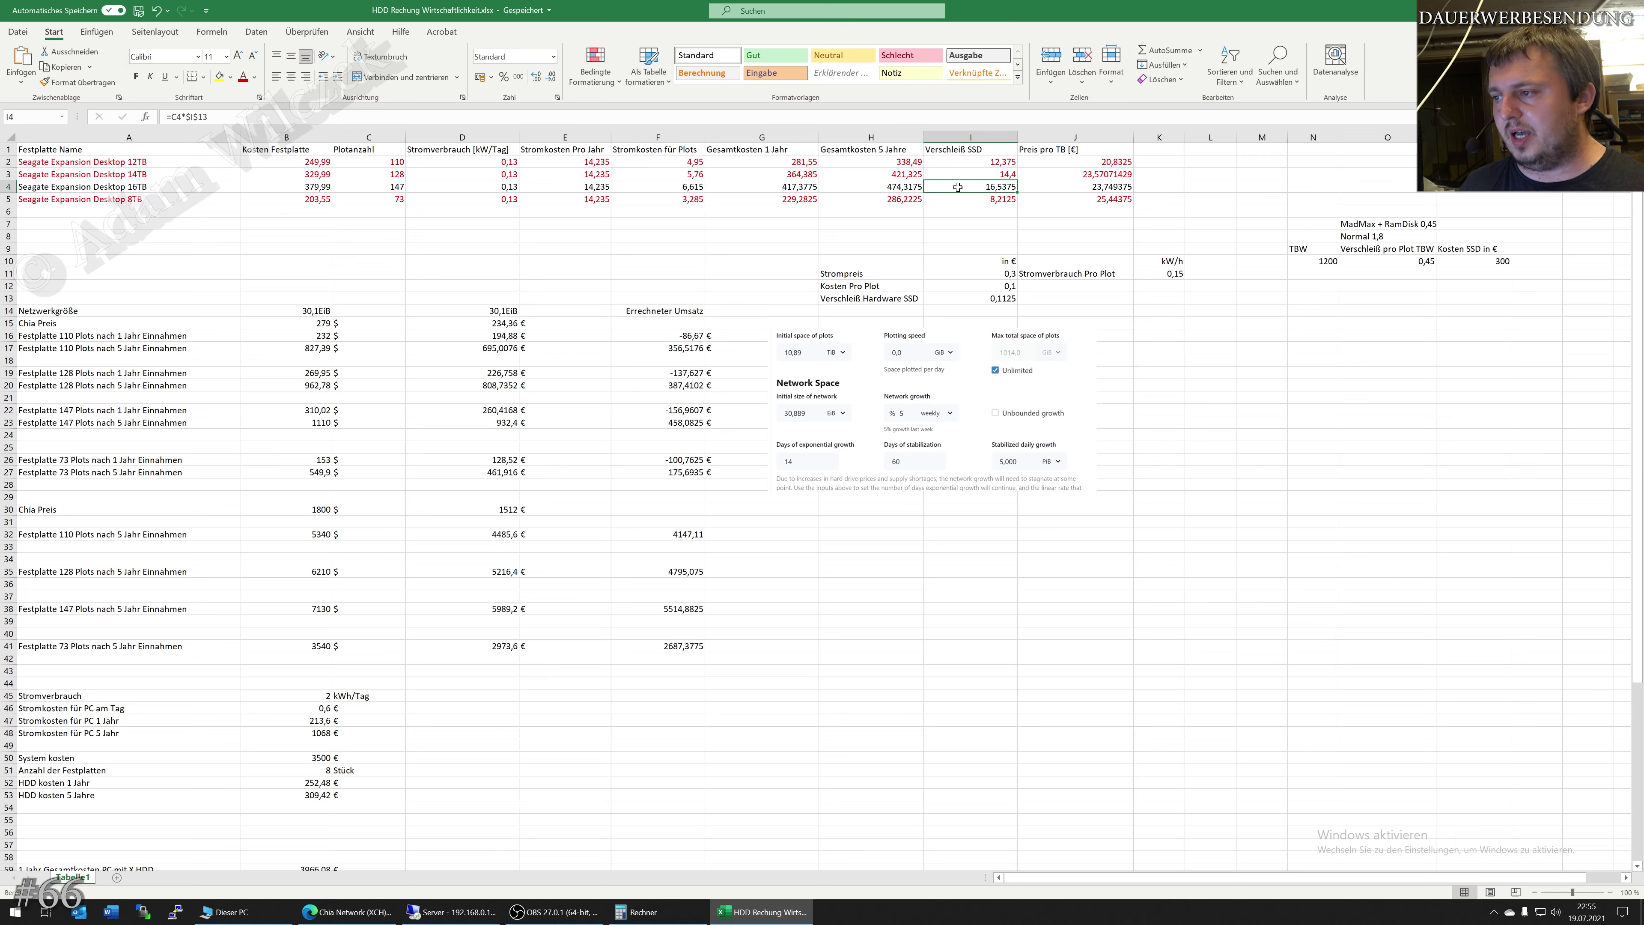
In cell H7, add the 16TB drive's plotting power cost and SSD wear with the formula =F4+I4.
{"action": "left_click", "coordinate": [871, 225]}
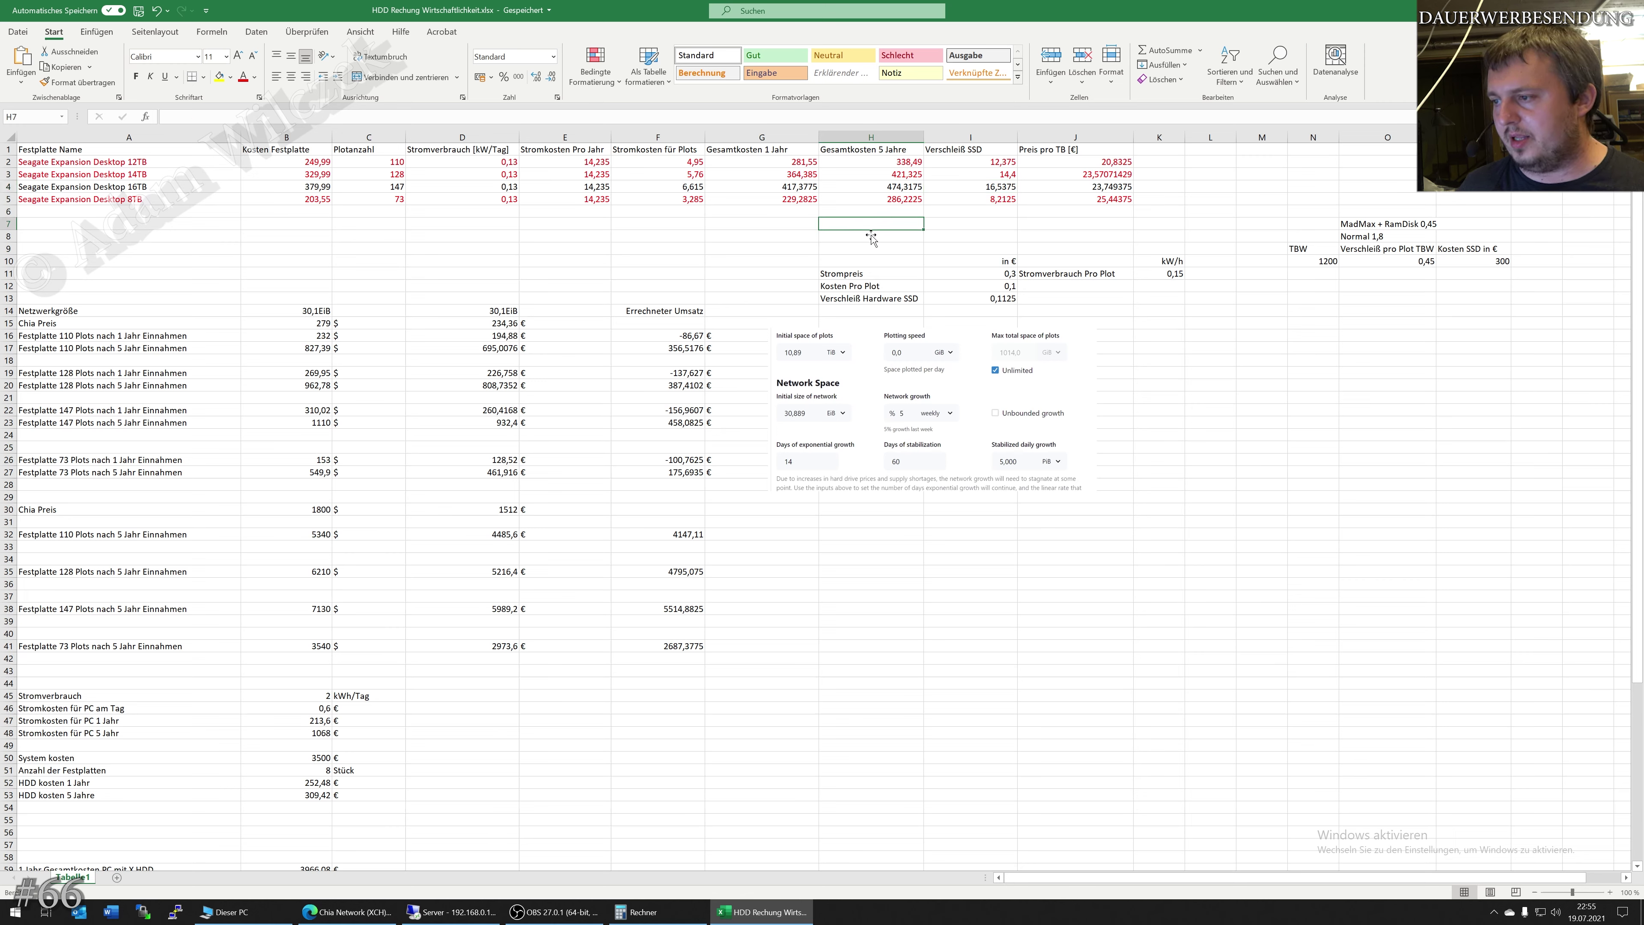
{"action": "type", "text": "="}
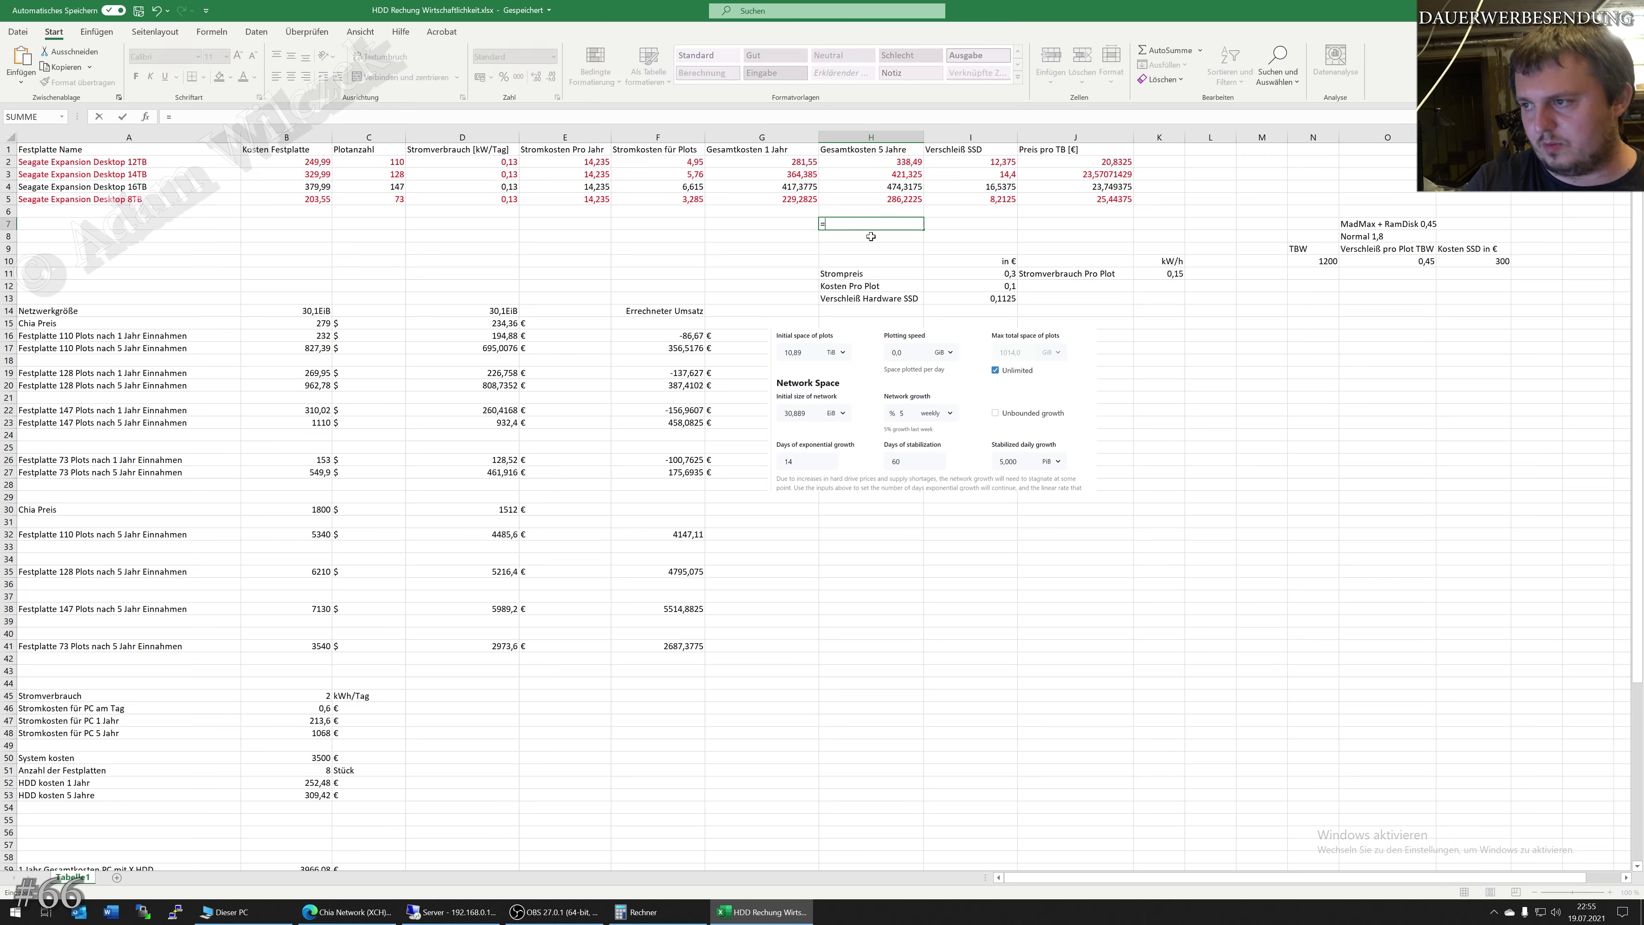
{"action": "left_click", "coordinate": [699, 187]}
{"action": "type", "text": "+"}
{"action": "left_click", "coordinate": [1023, 187]}
{"action": "left_click", "coordinate": [1010, 188]}
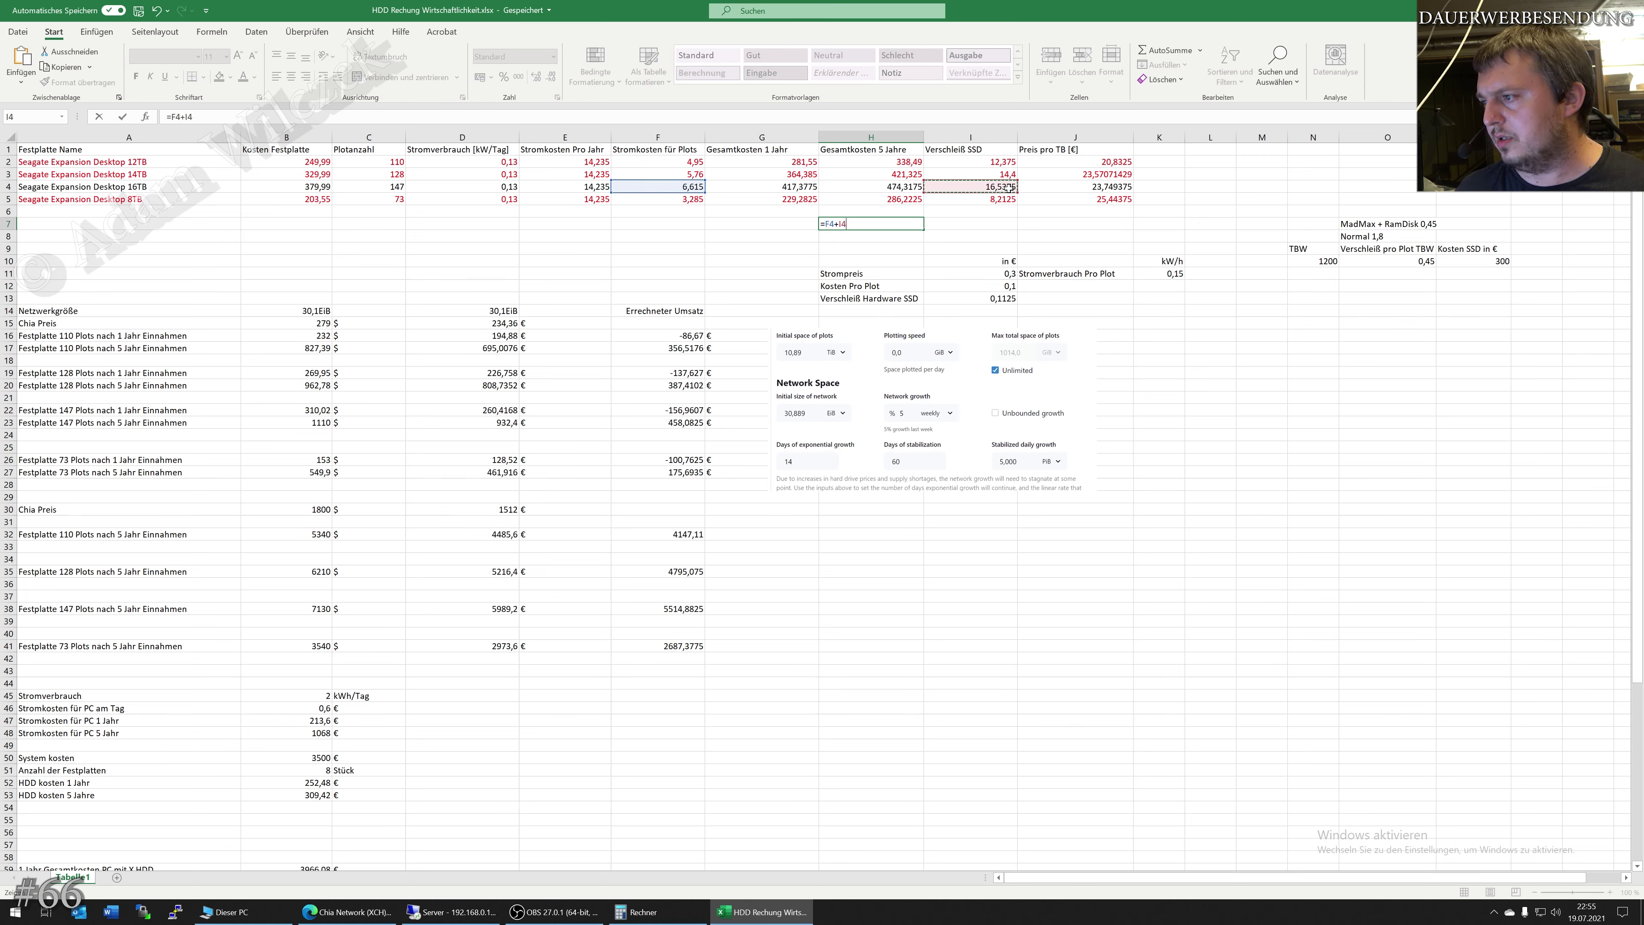
{"action": "key", "text": "ctrl+Return"}
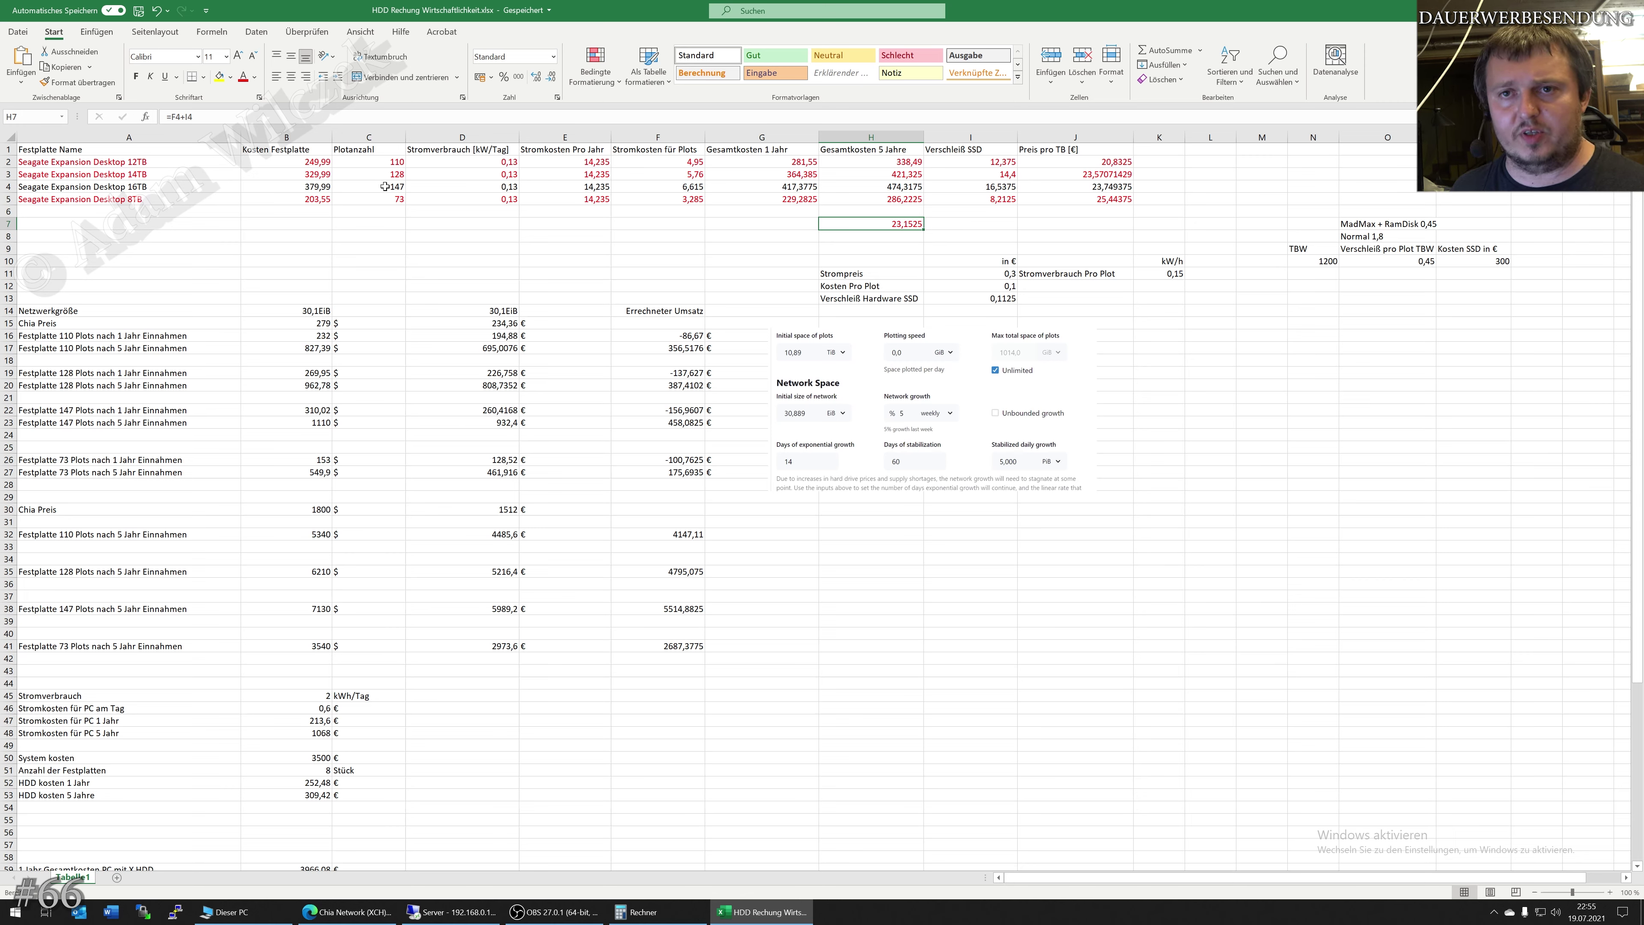
Open a new calculator window and divide 1668 plots by the 147 plots that fit on a 16TB drive.
{"action": "left_click", "coordinate": [32, 917]}
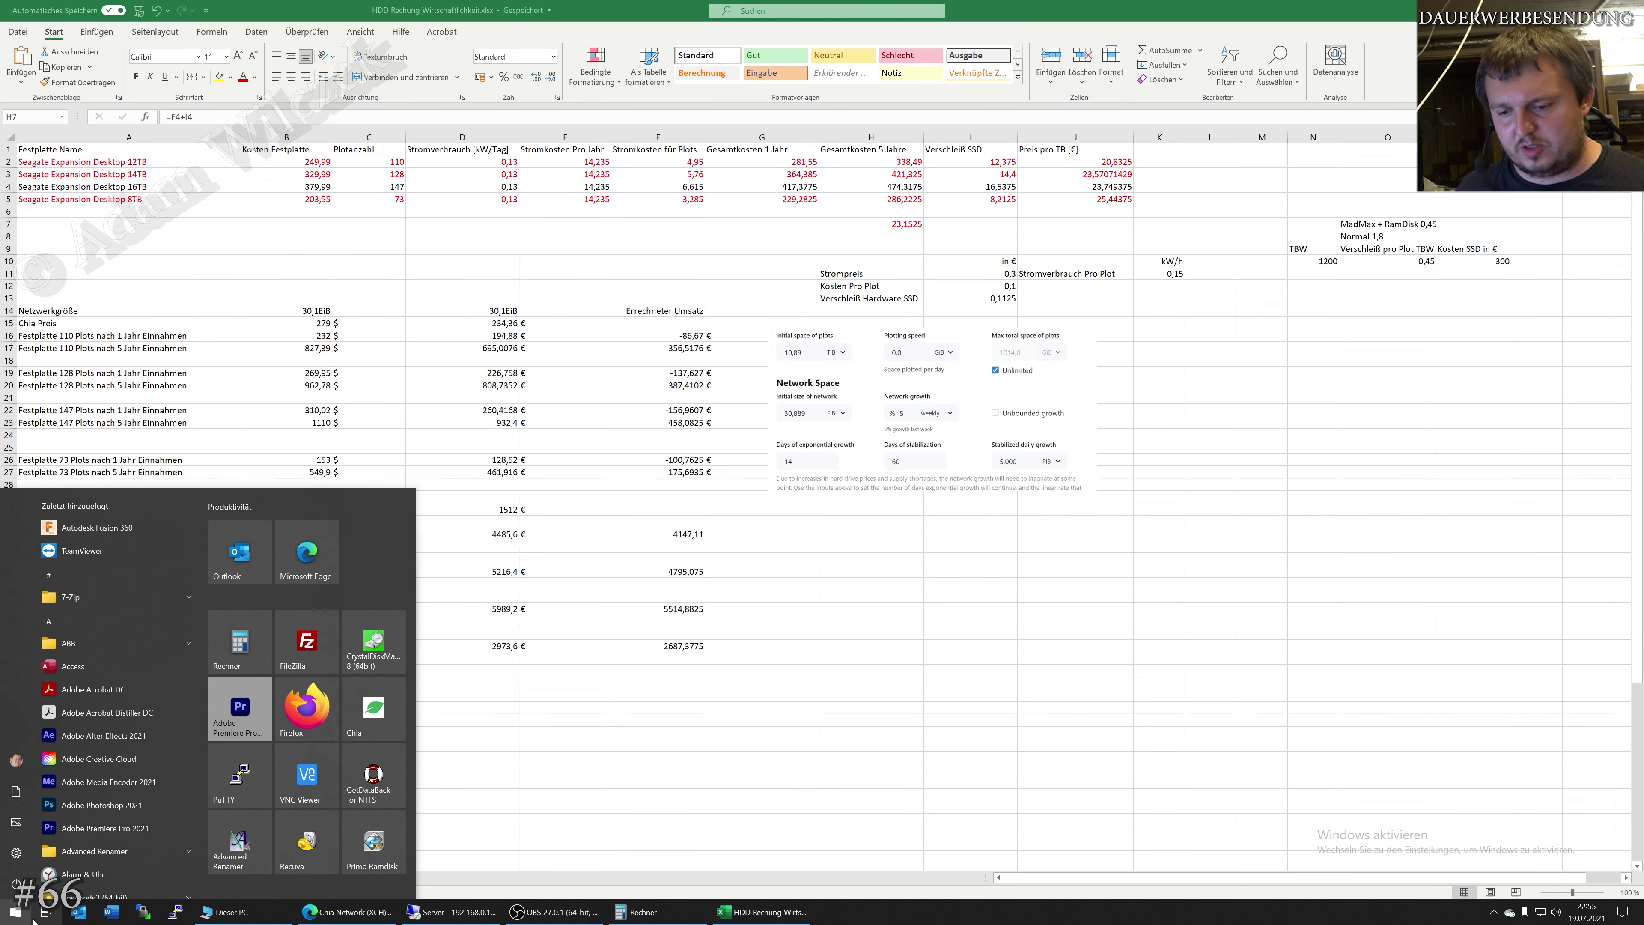
{"action": "type", "text": "rechner"}
{"action": "key", "text": "Return"}
{"action": "type", "text": "1"}
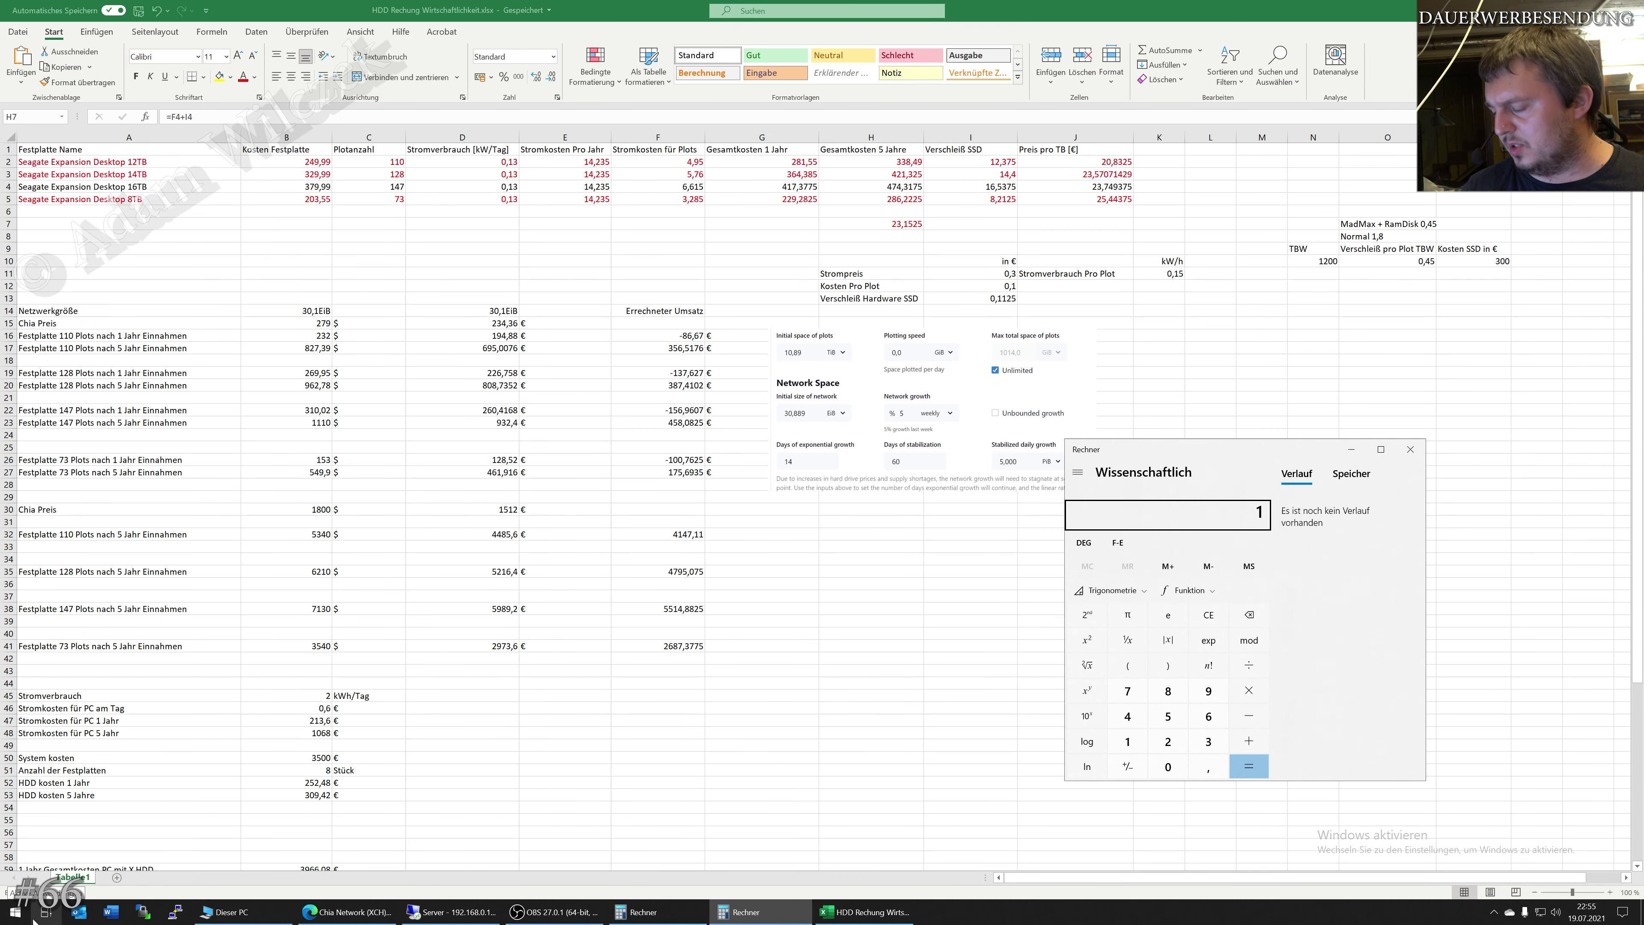
{"action": "type", "text": "668"}
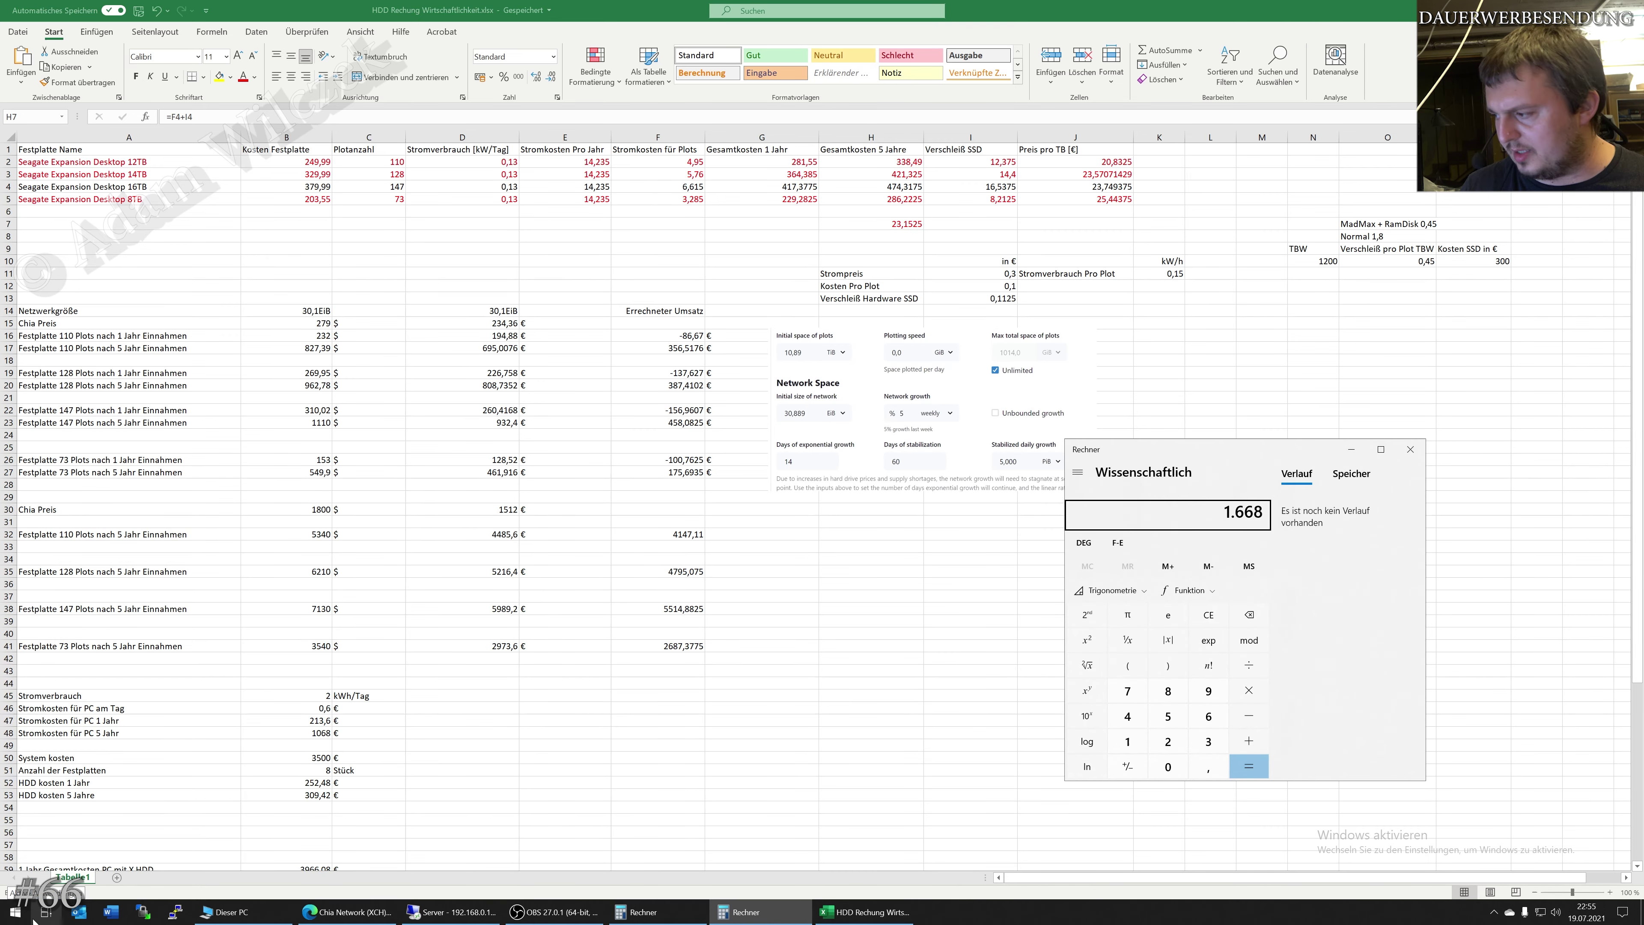
{"action": "type", "text": "/147"}
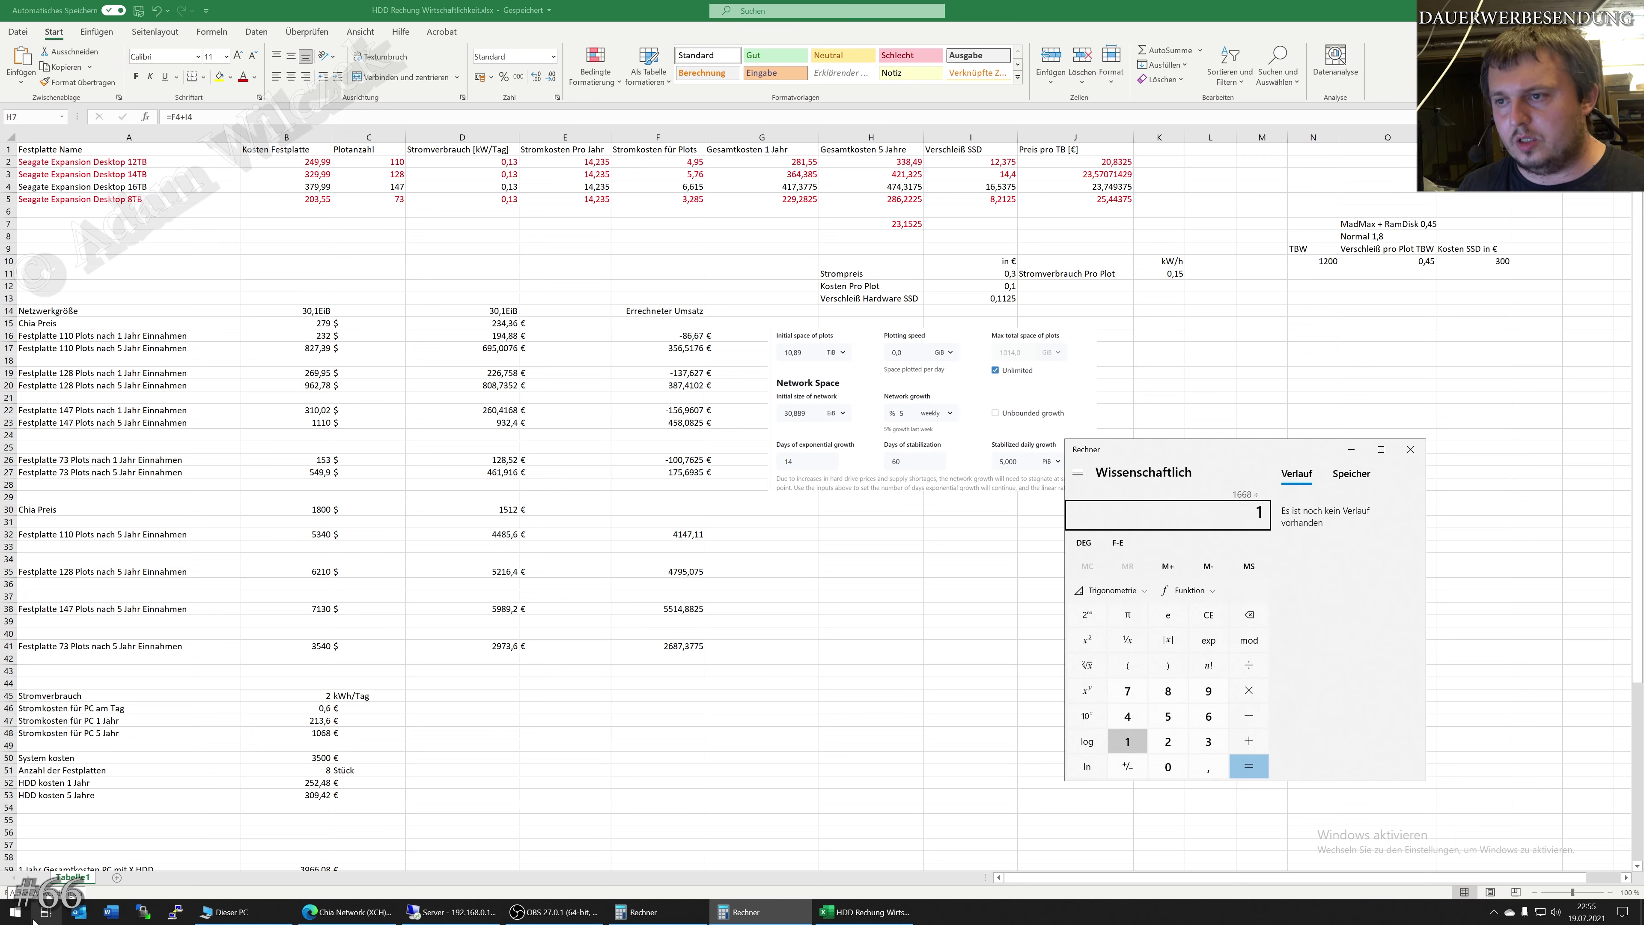
{"action": "key", "text": "Return"}
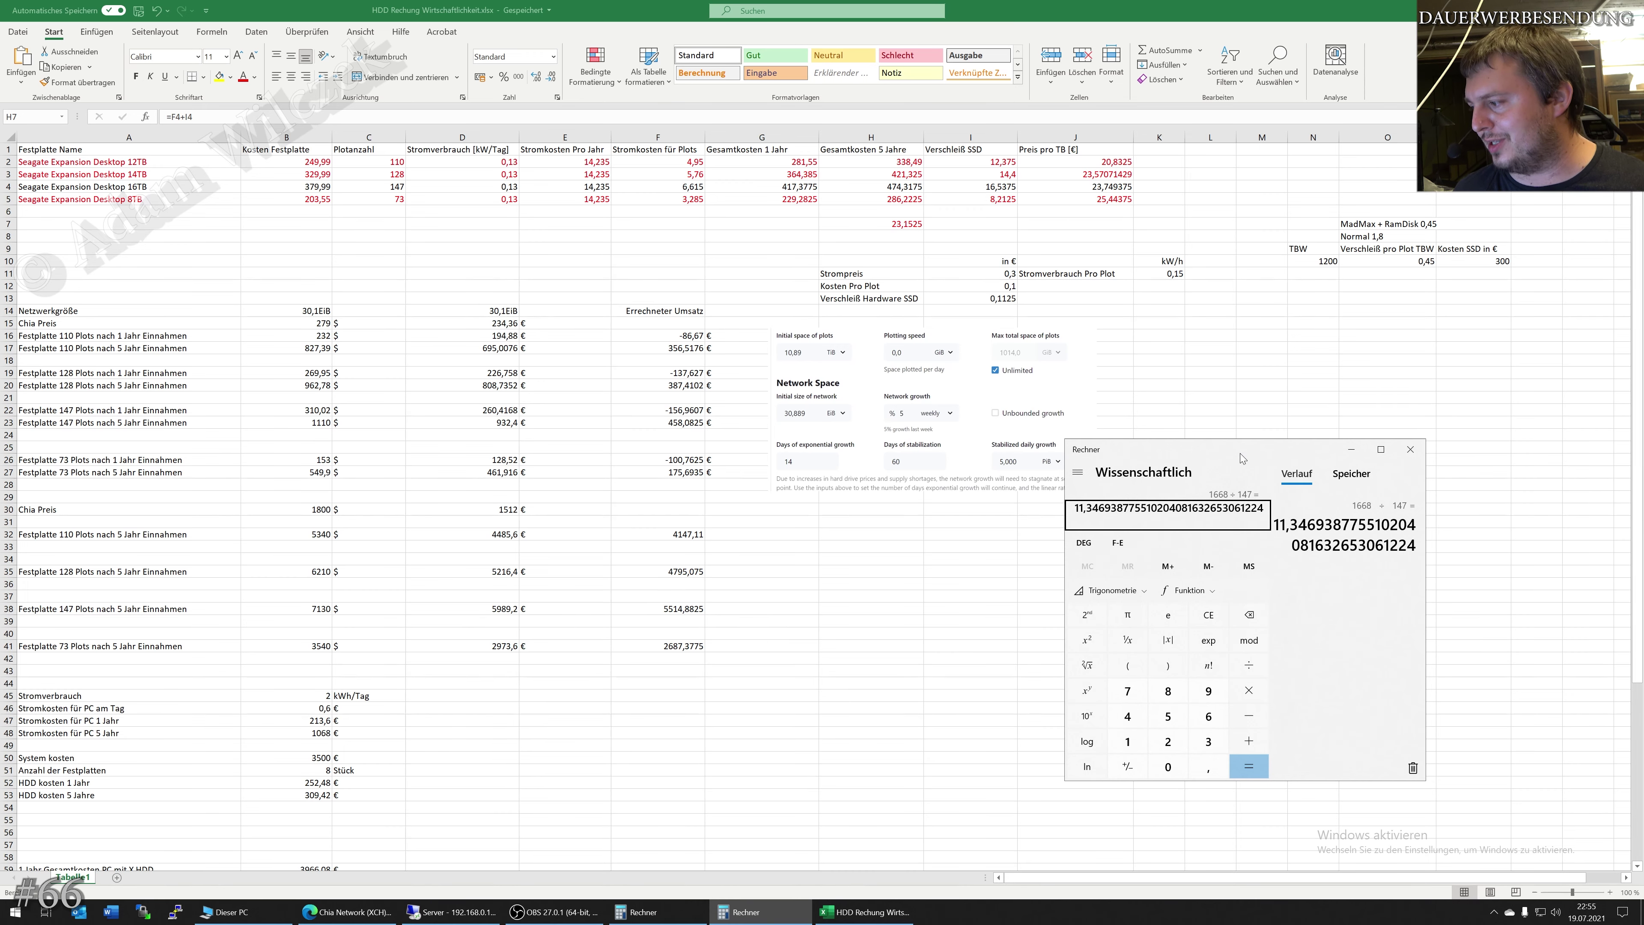
Move the calculator over the spreadsheet and multiply the drive count by the 23,15 € plotting cost per drive.
{"action": "left_click_drag", "start_coordinate": [1042, 369], "coordinate": [901, 339]}
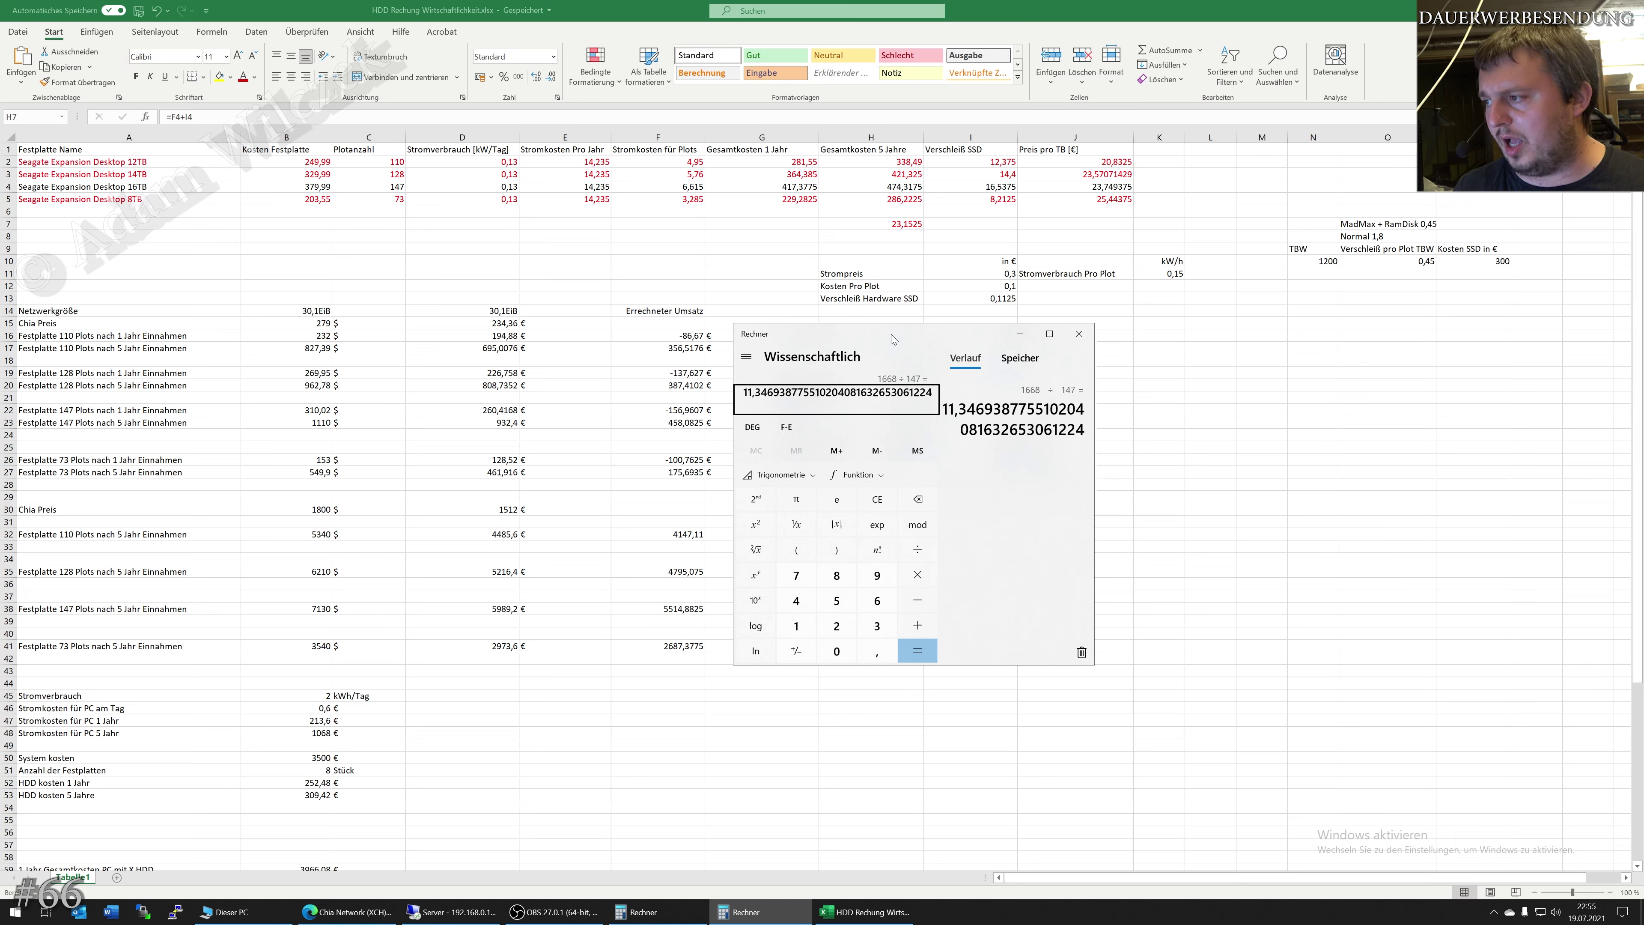
{"action": "key", "text": "asterisk"}
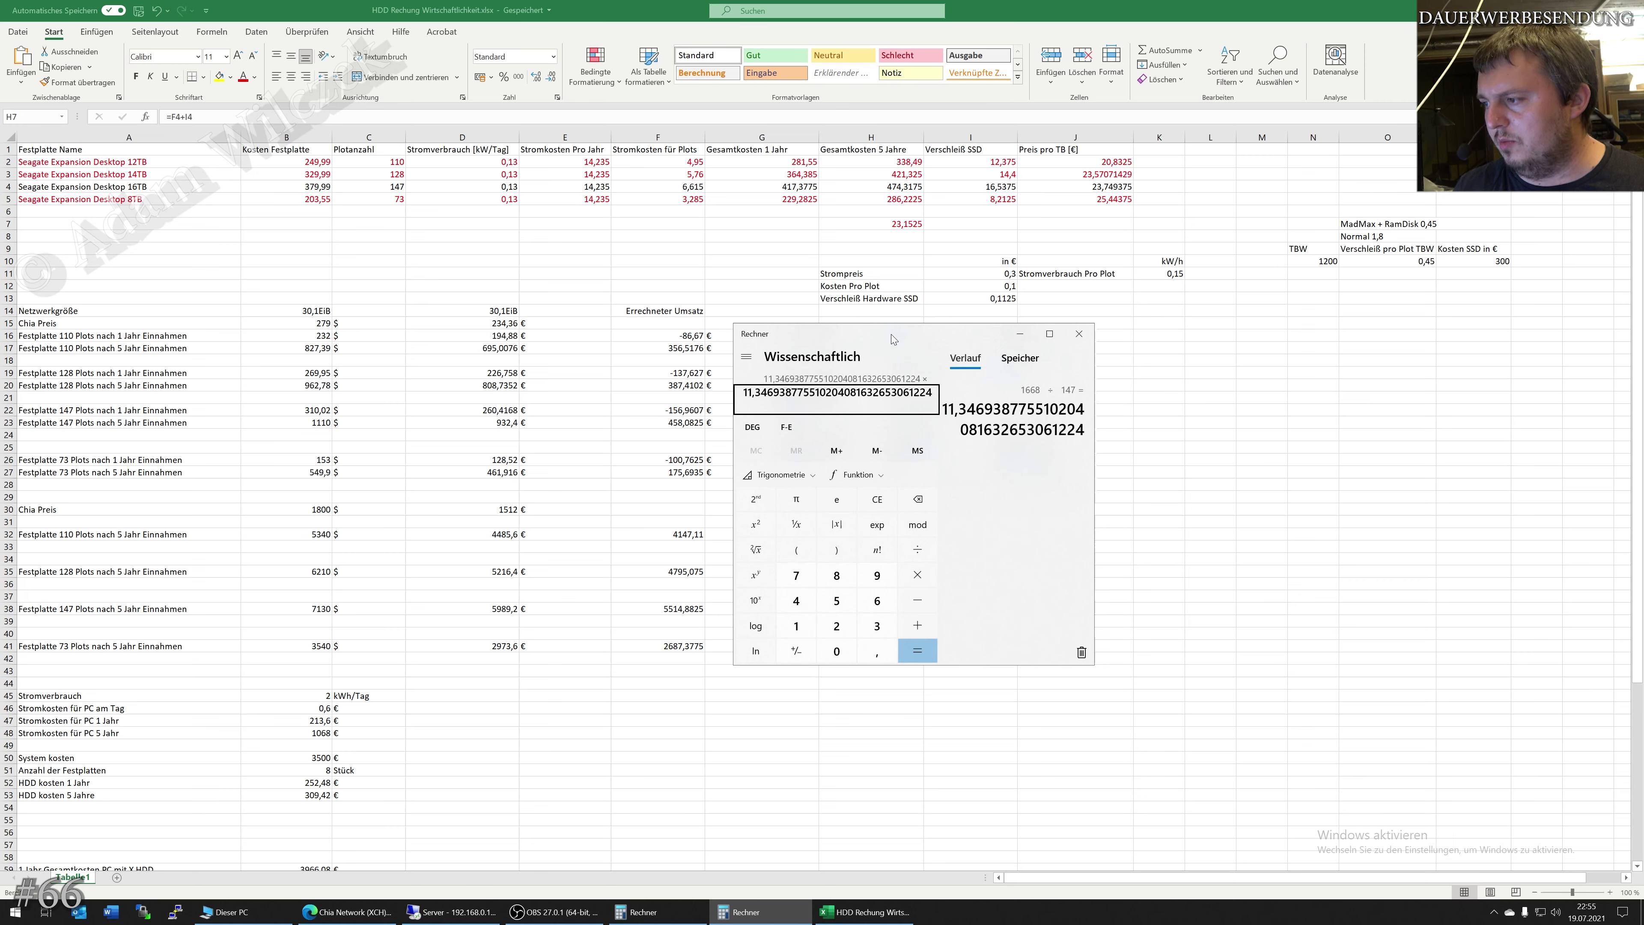
{"action": "type", "text": "23"}
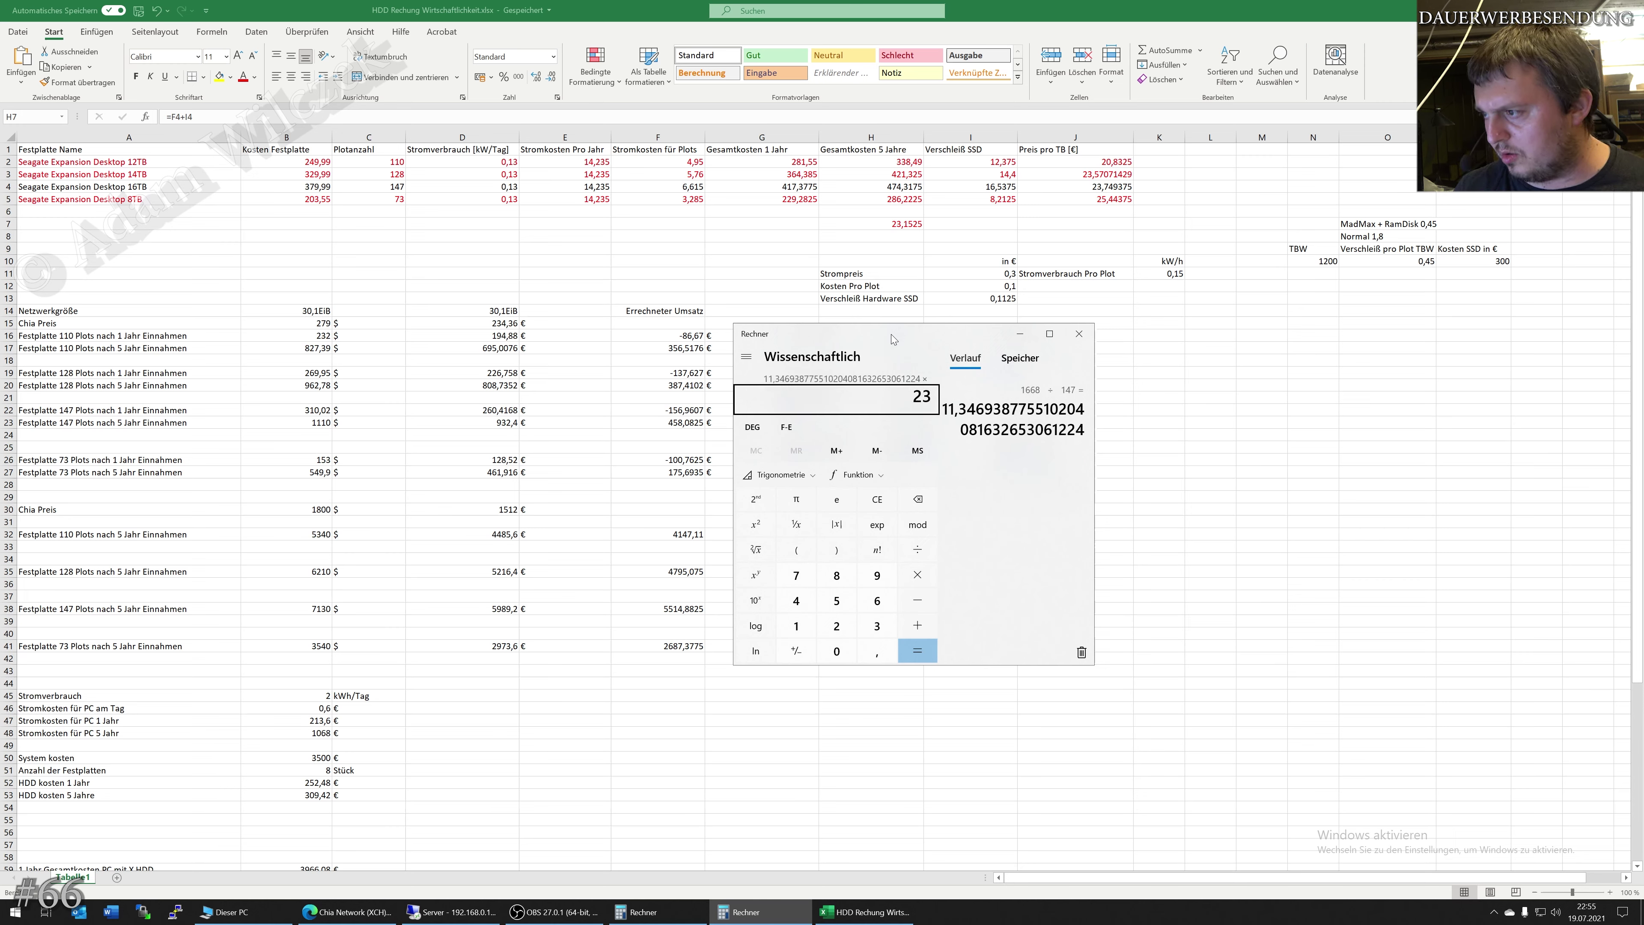
{"action": "type", "text": ",15"}
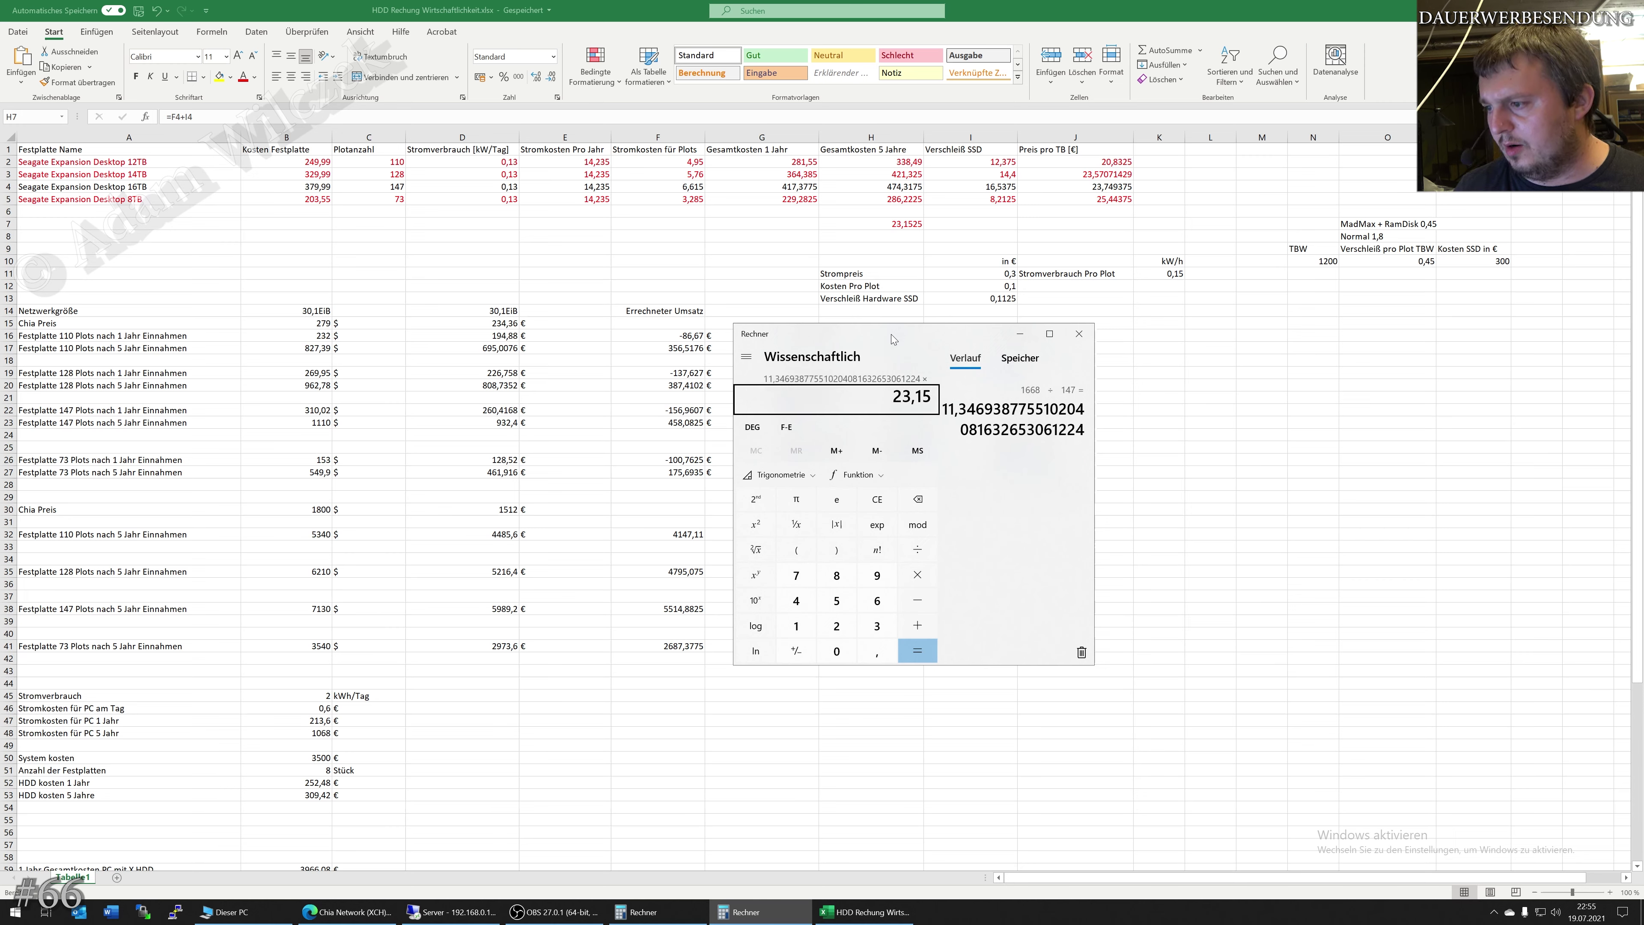
{"action": "key", "text": "Return"}
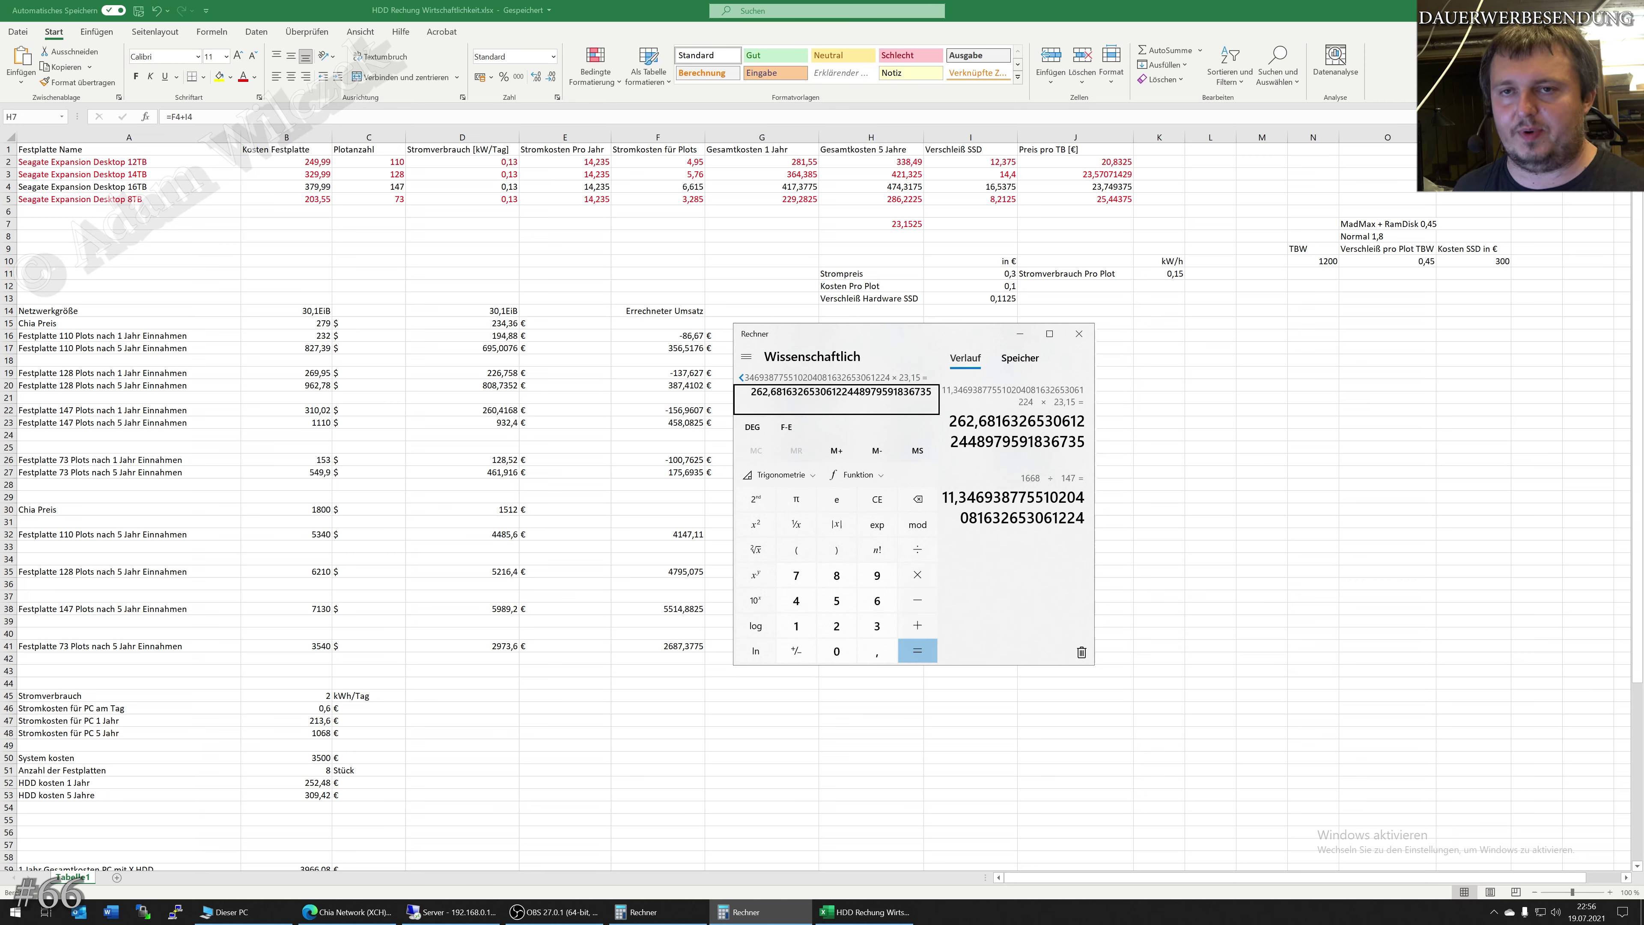
In another calculator window, divide 262,68 by the daily euro difference of 1,771 from the first calculator, and clear the entry.
{"action": "key", "text": "super"}
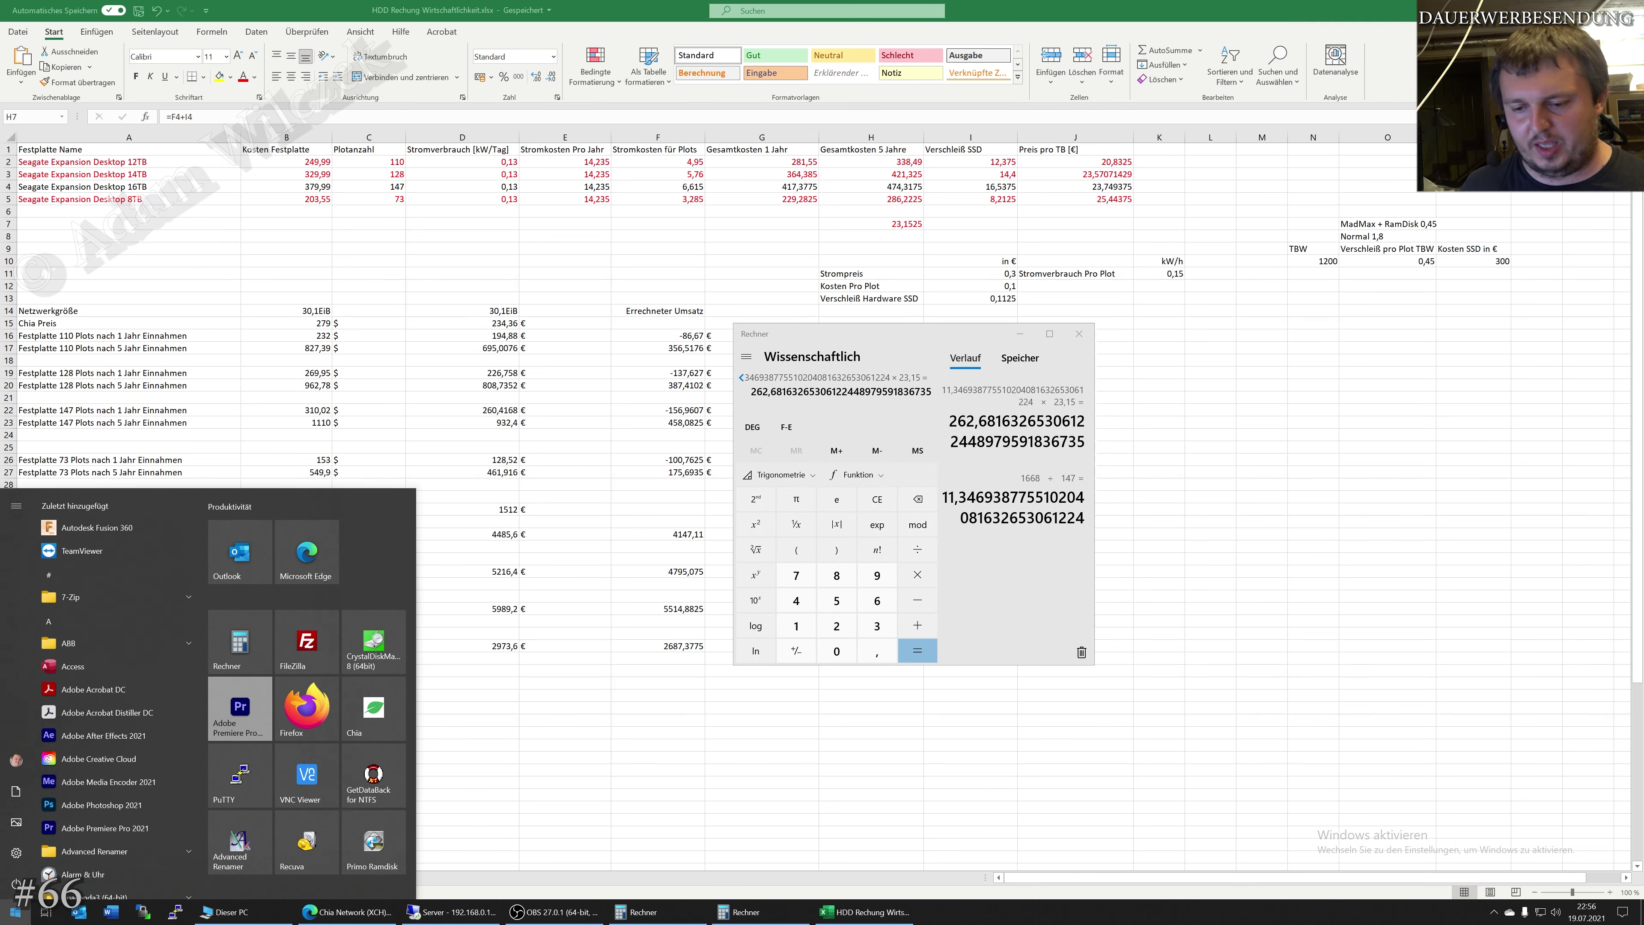
{"action": "type", "text": "r"}
{"action": "key", "text": "Return"}
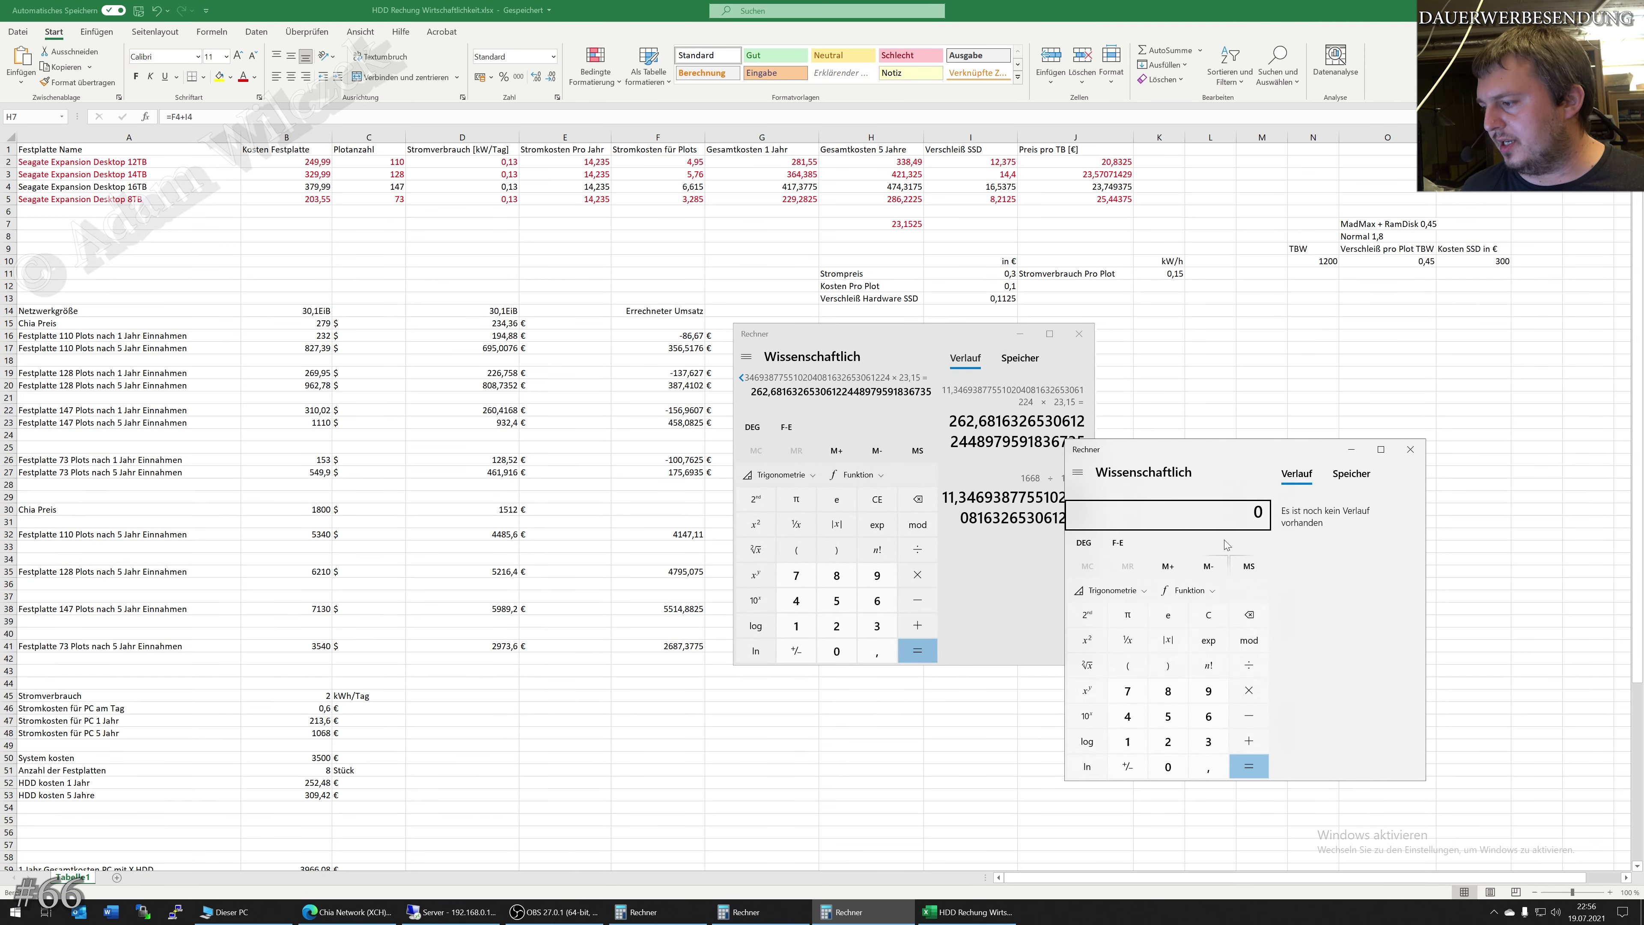
{"action": "type", "text": "263"}
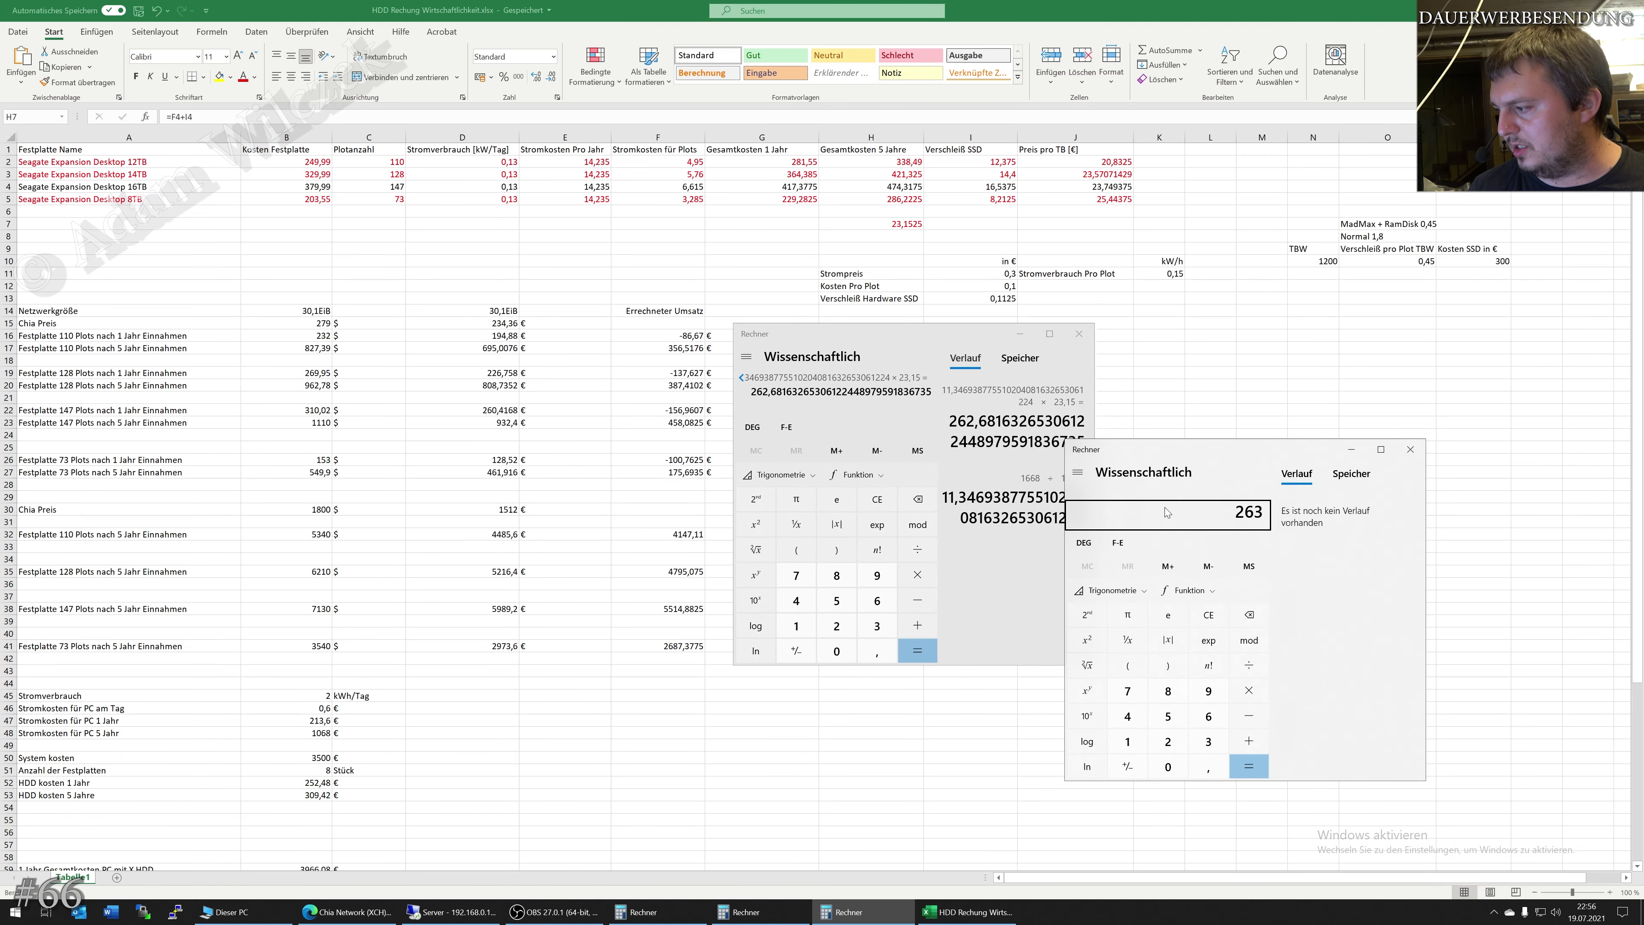
{"action": "key", "text": "BackSpace"}
{"action": "type", "text": "2,68"}
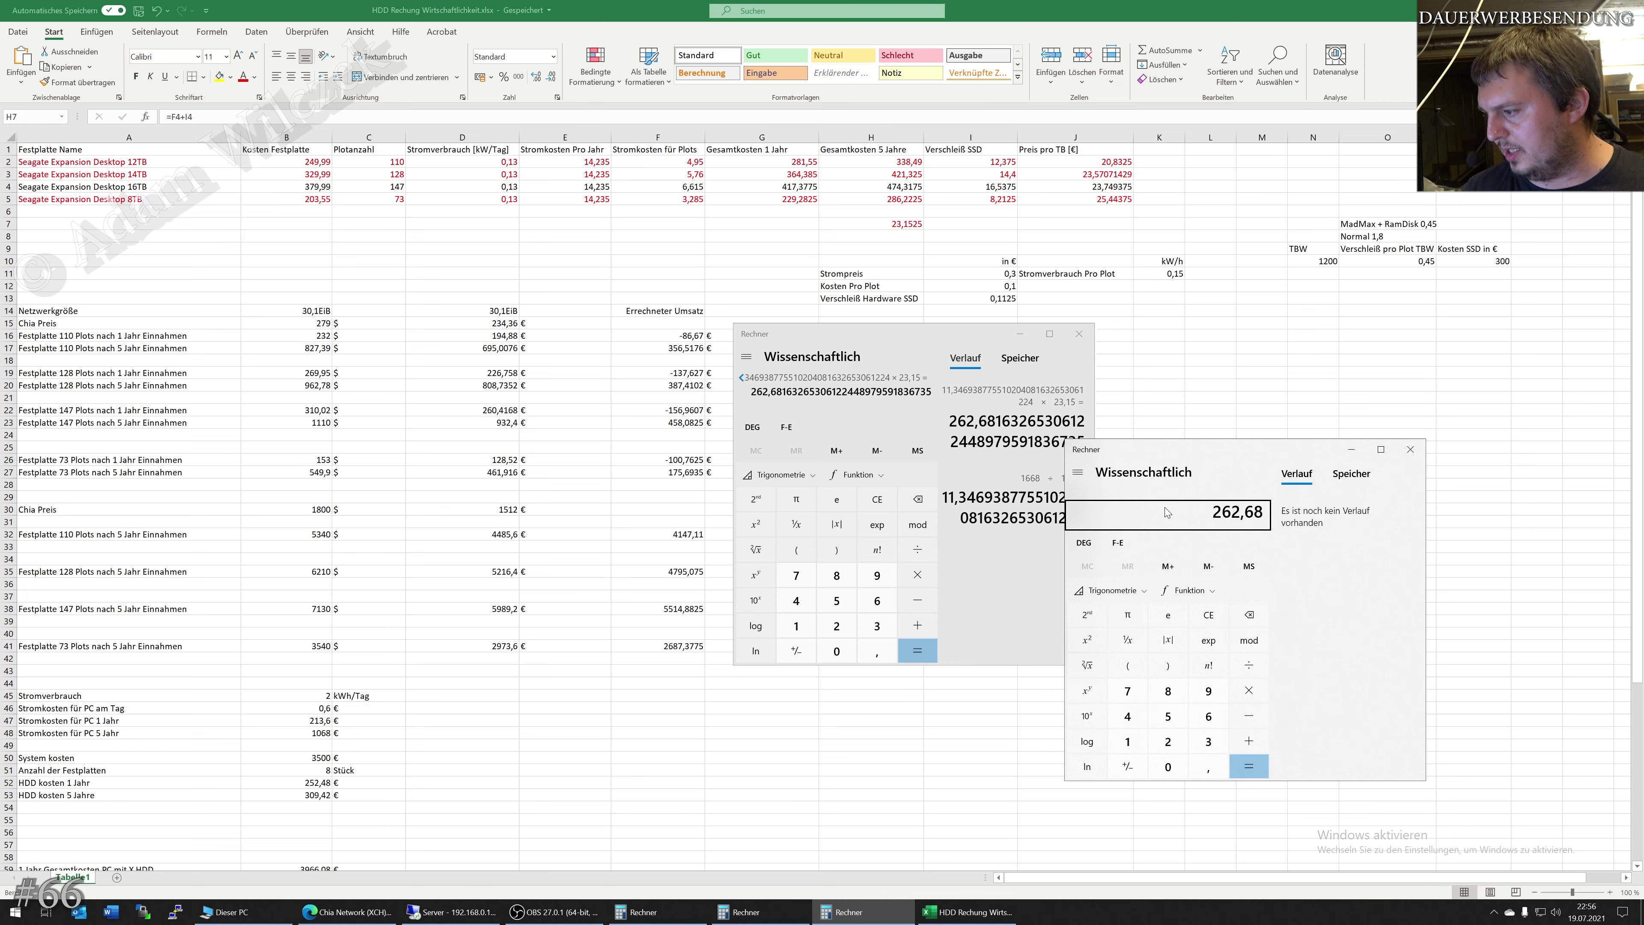
{"action": "key", "text": "slash"}
{"action": "left_click", "coordinate": [797, 909]}
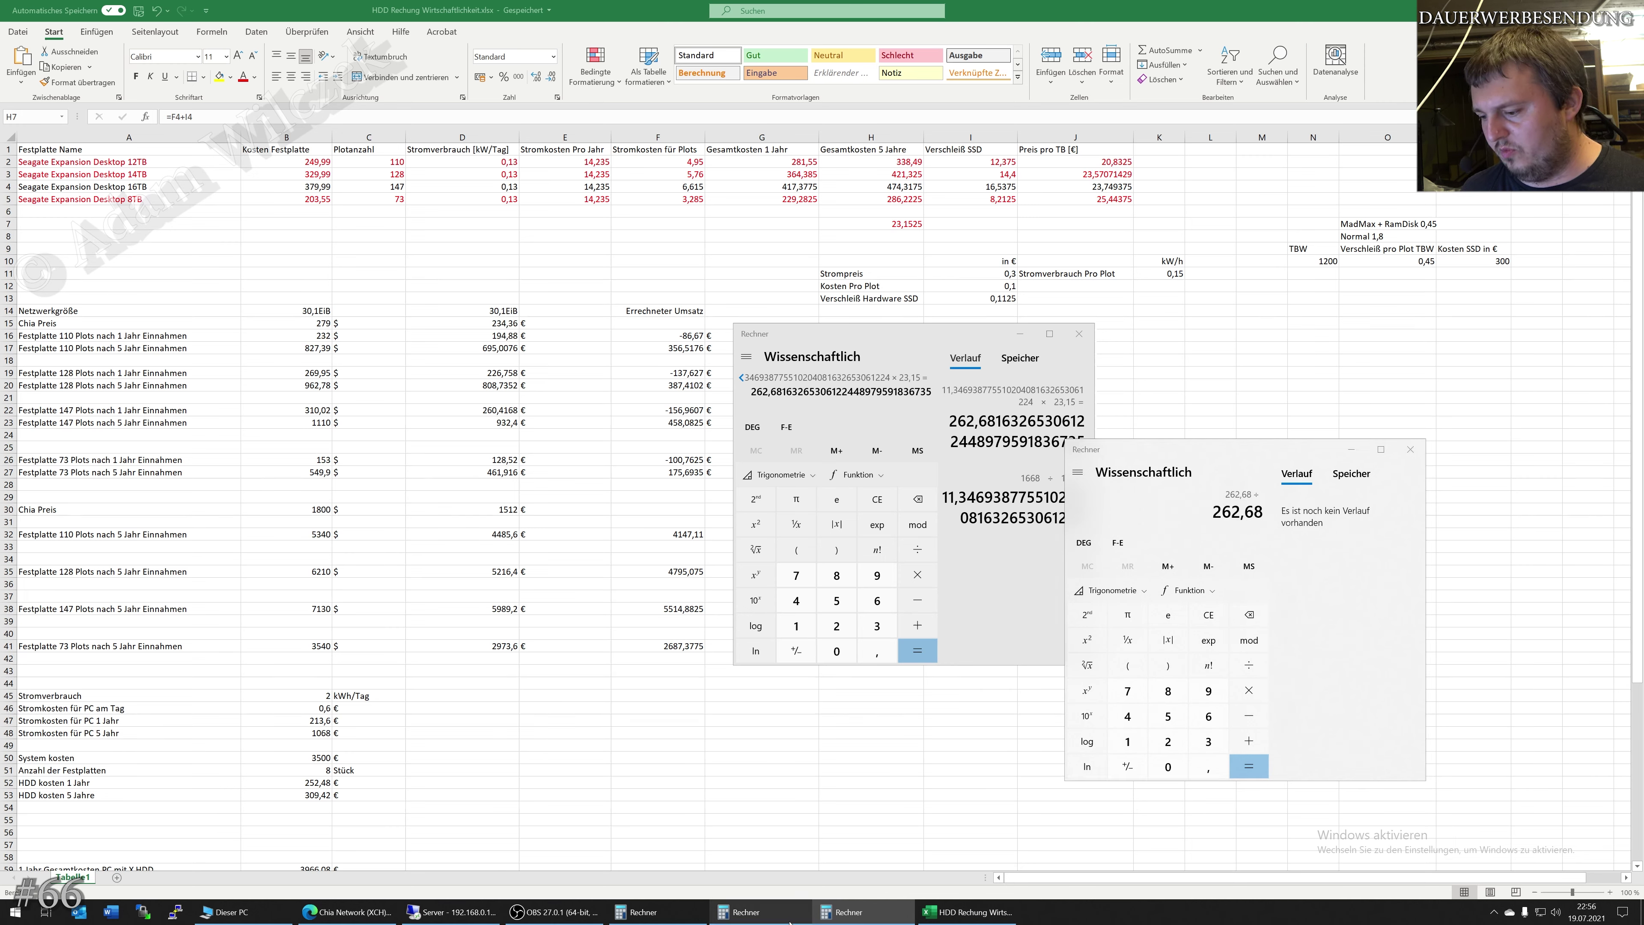
{"action": "left_click", "coordinate": [644, 912]}
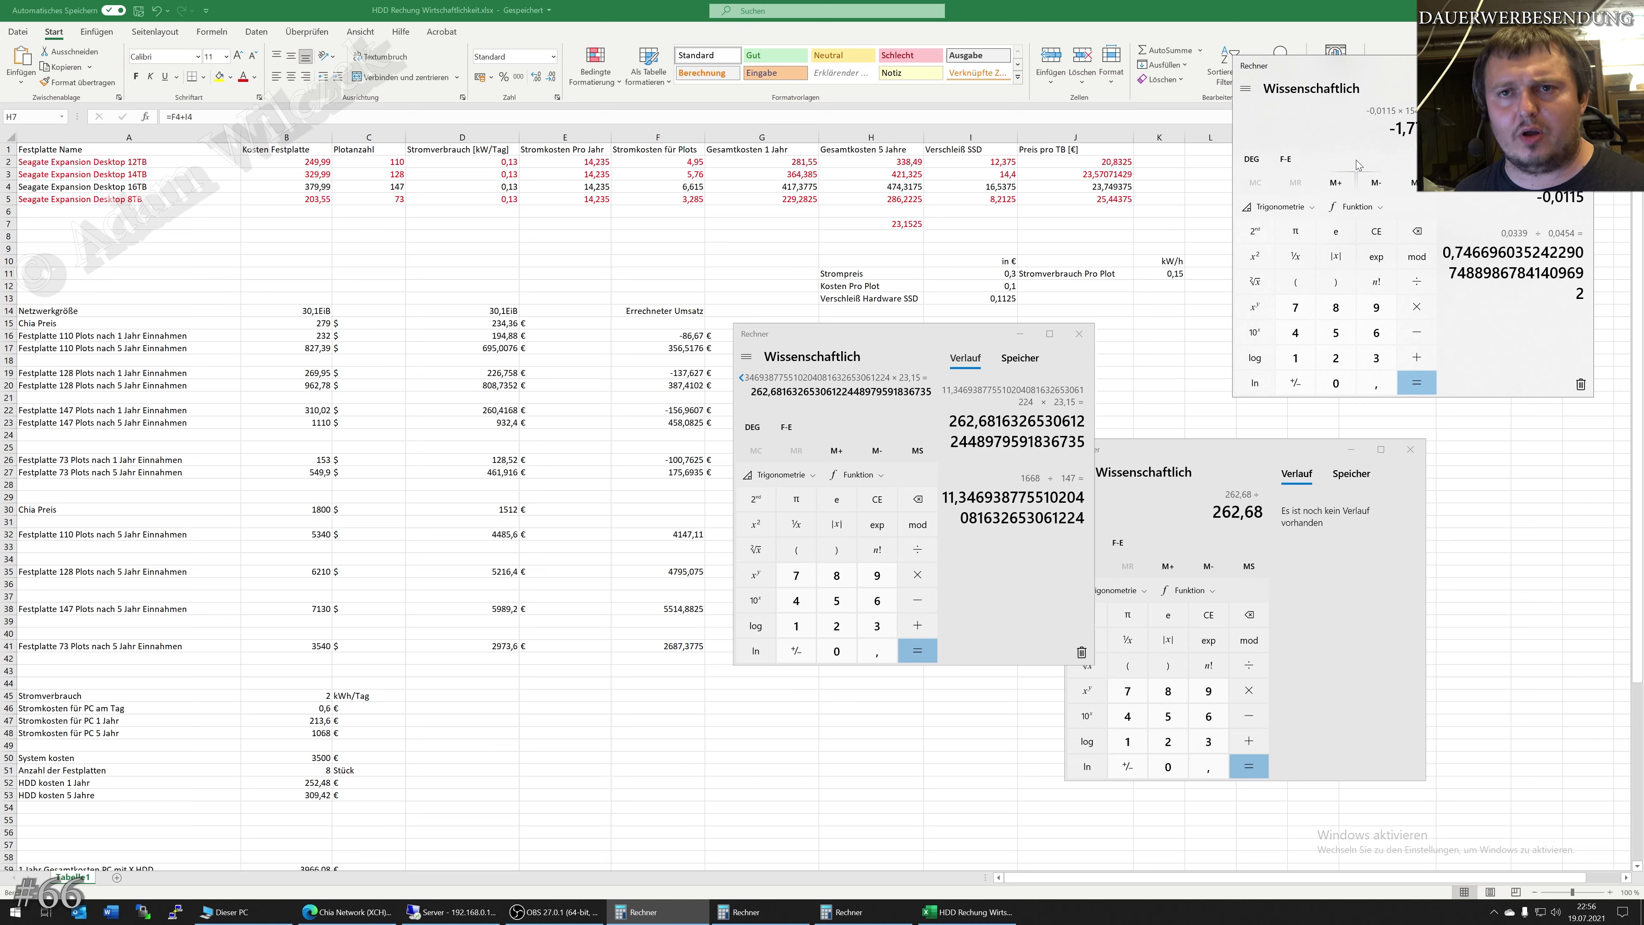
{"action": "left_click", "coordinate": [1189, 523]}
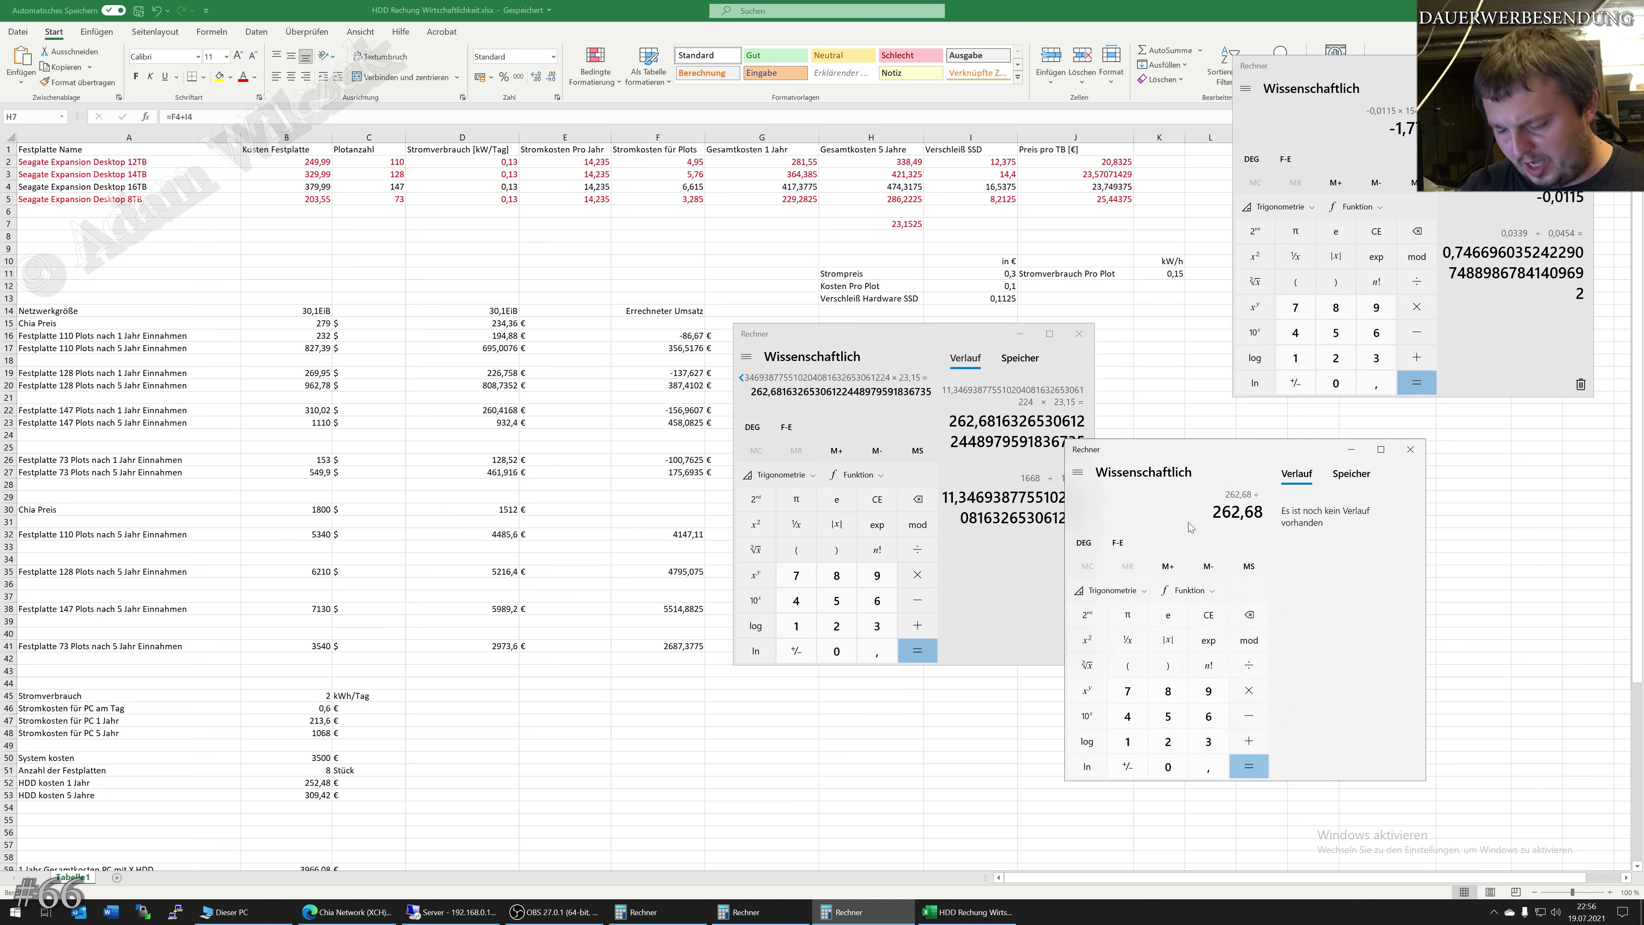
{"action": "type", "text": "1,771"}
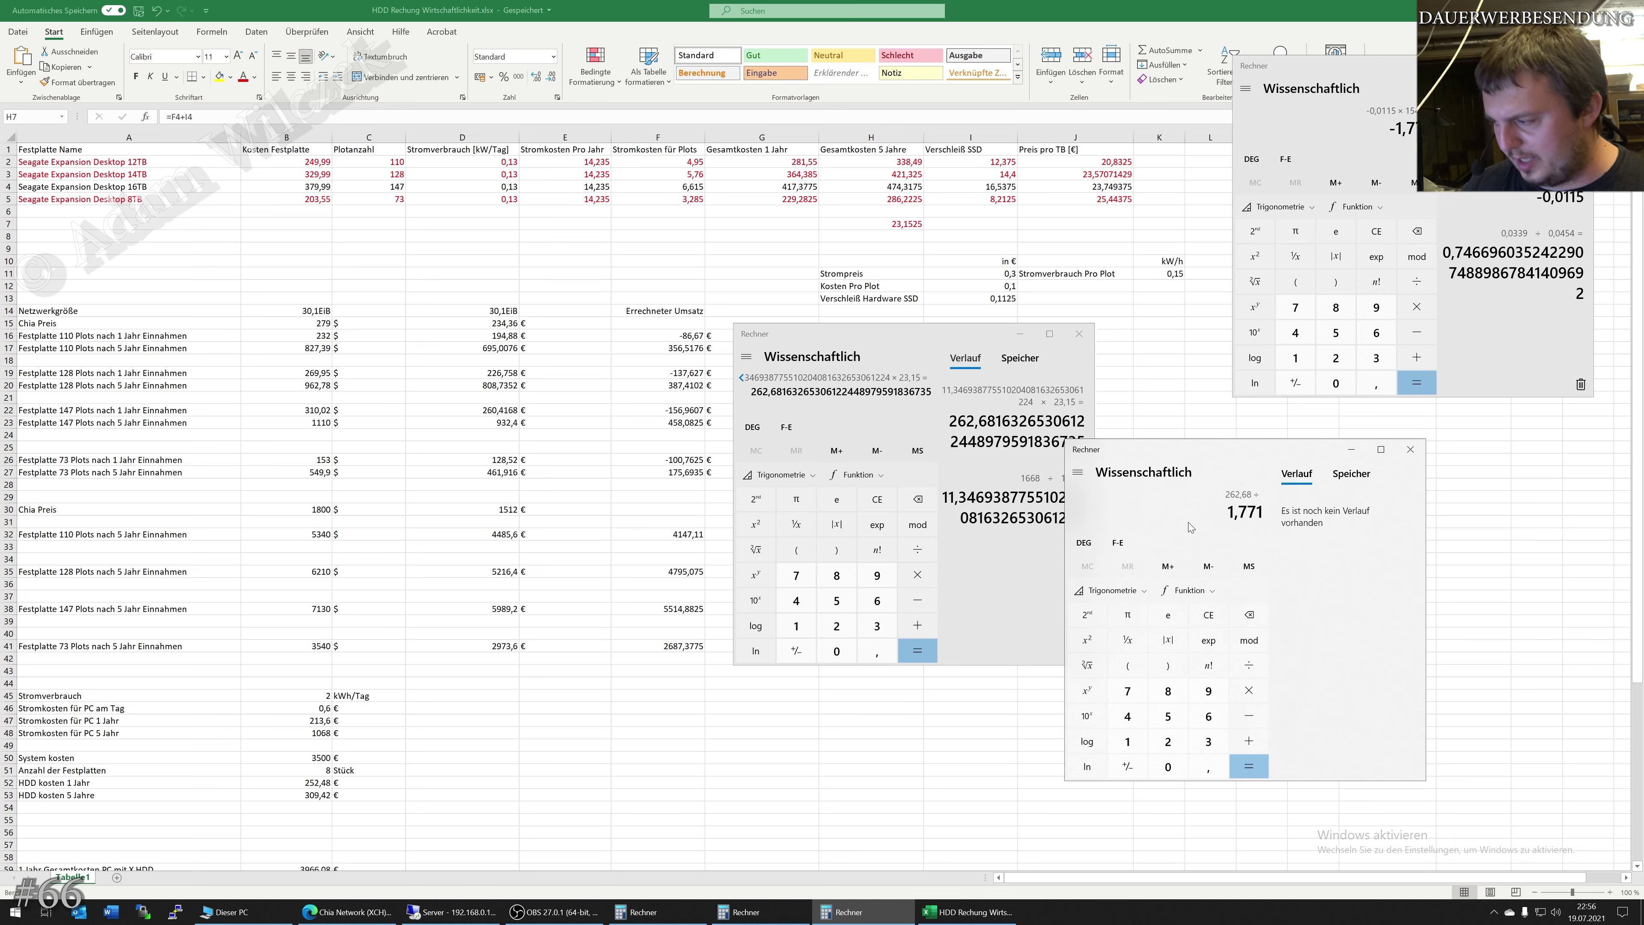
{"action": "key", "text": "Return"}
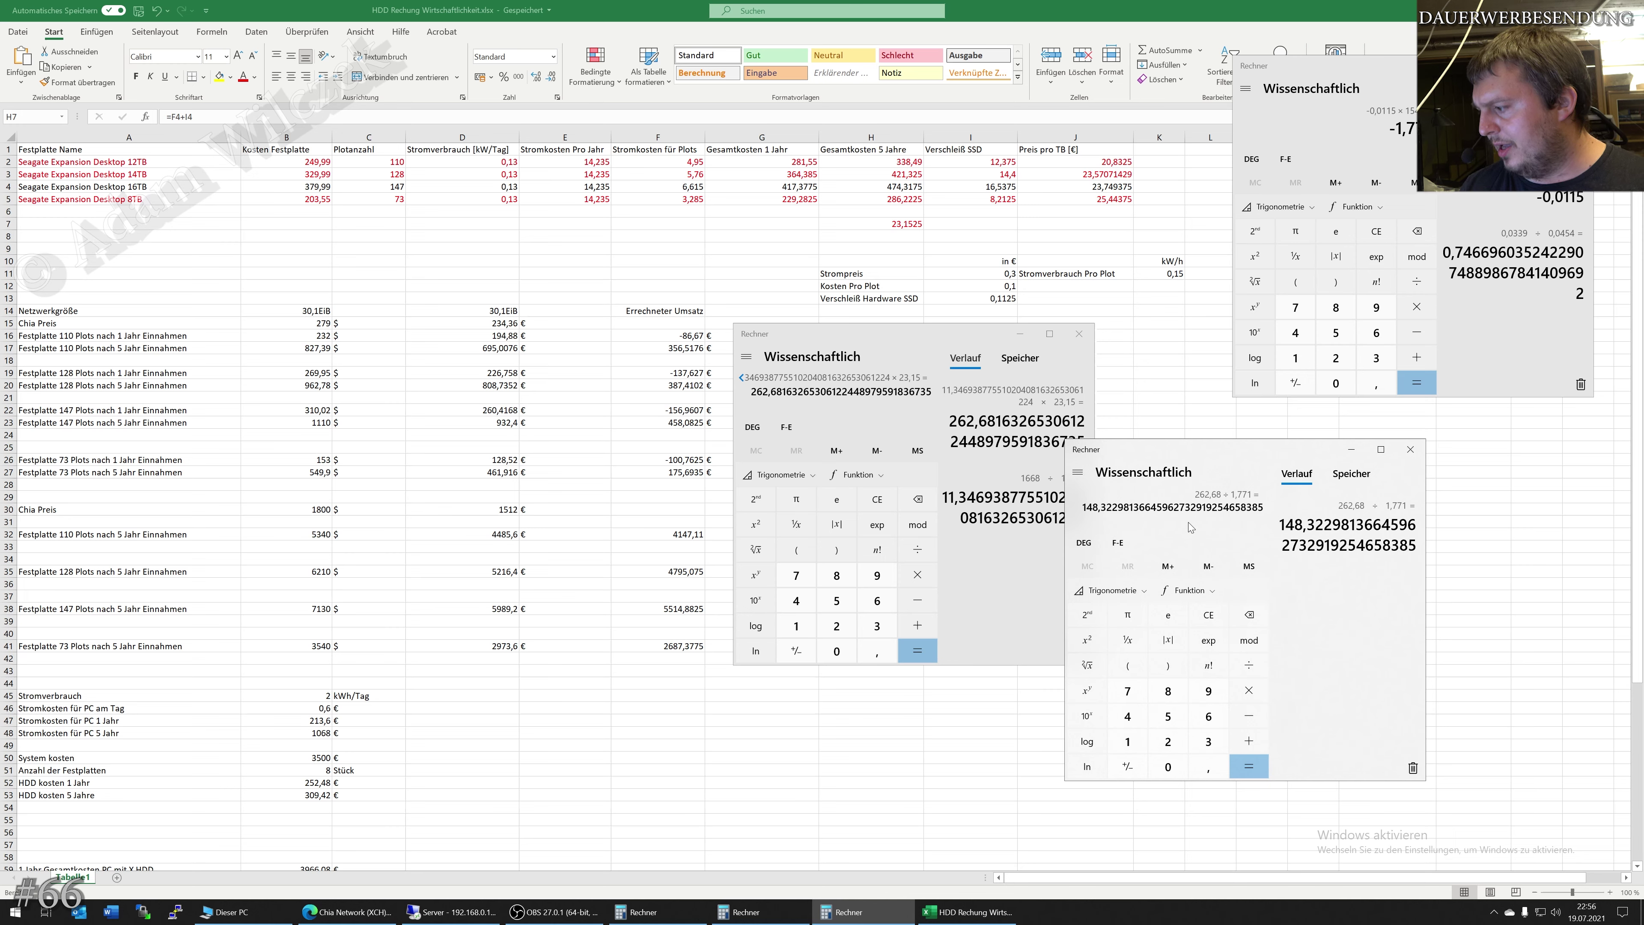
{"action": "key", "text": "Escape"}
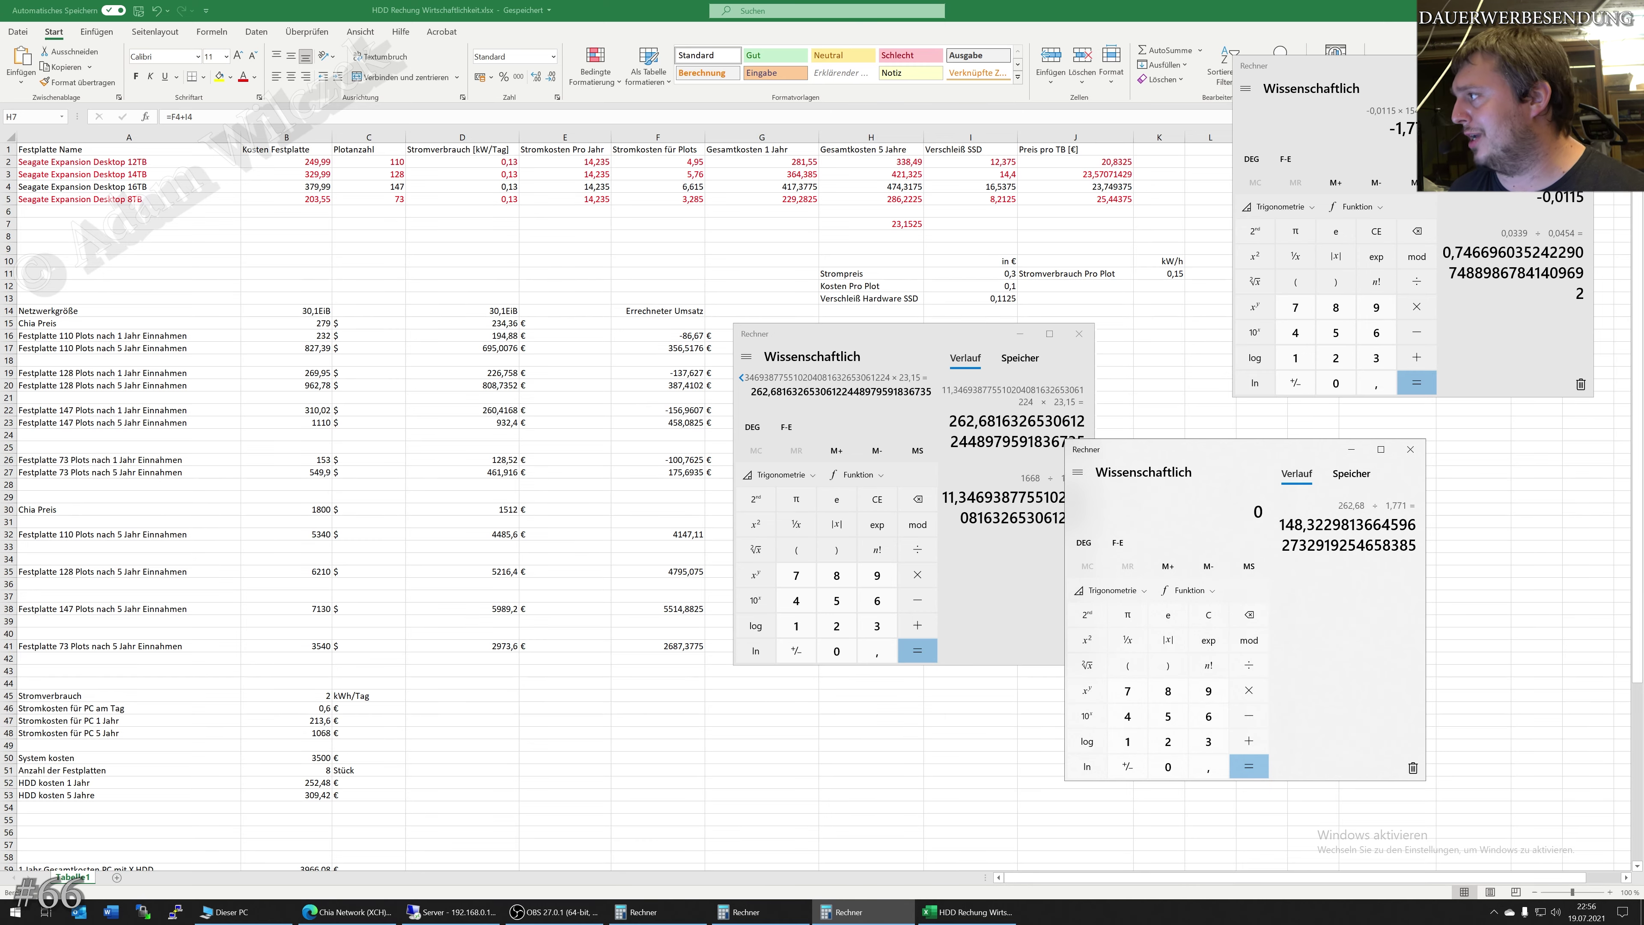
Switch to the browser and check the HPOOL calculator's daily income against the Chia euro price on CoinMarketCap.
{"action": "left_click", "coordinate": [1552, 10]}
{"action": "left_click", "coordinate": [347, 912]}
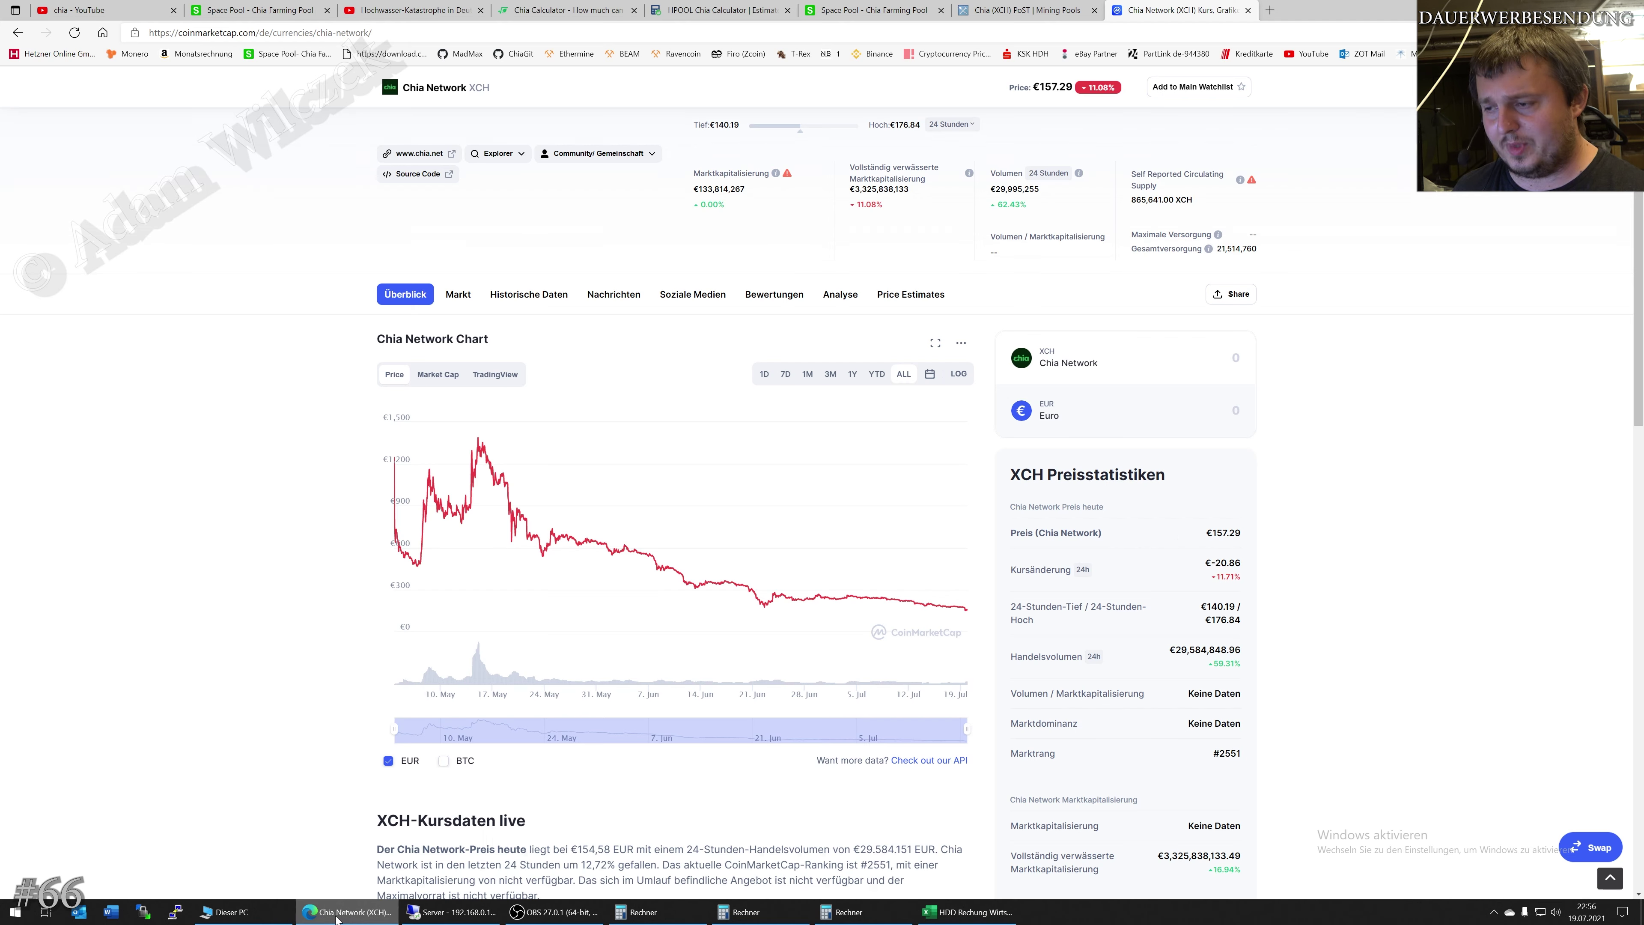
{"action": "left_click", "coordinate": [718, 9]}
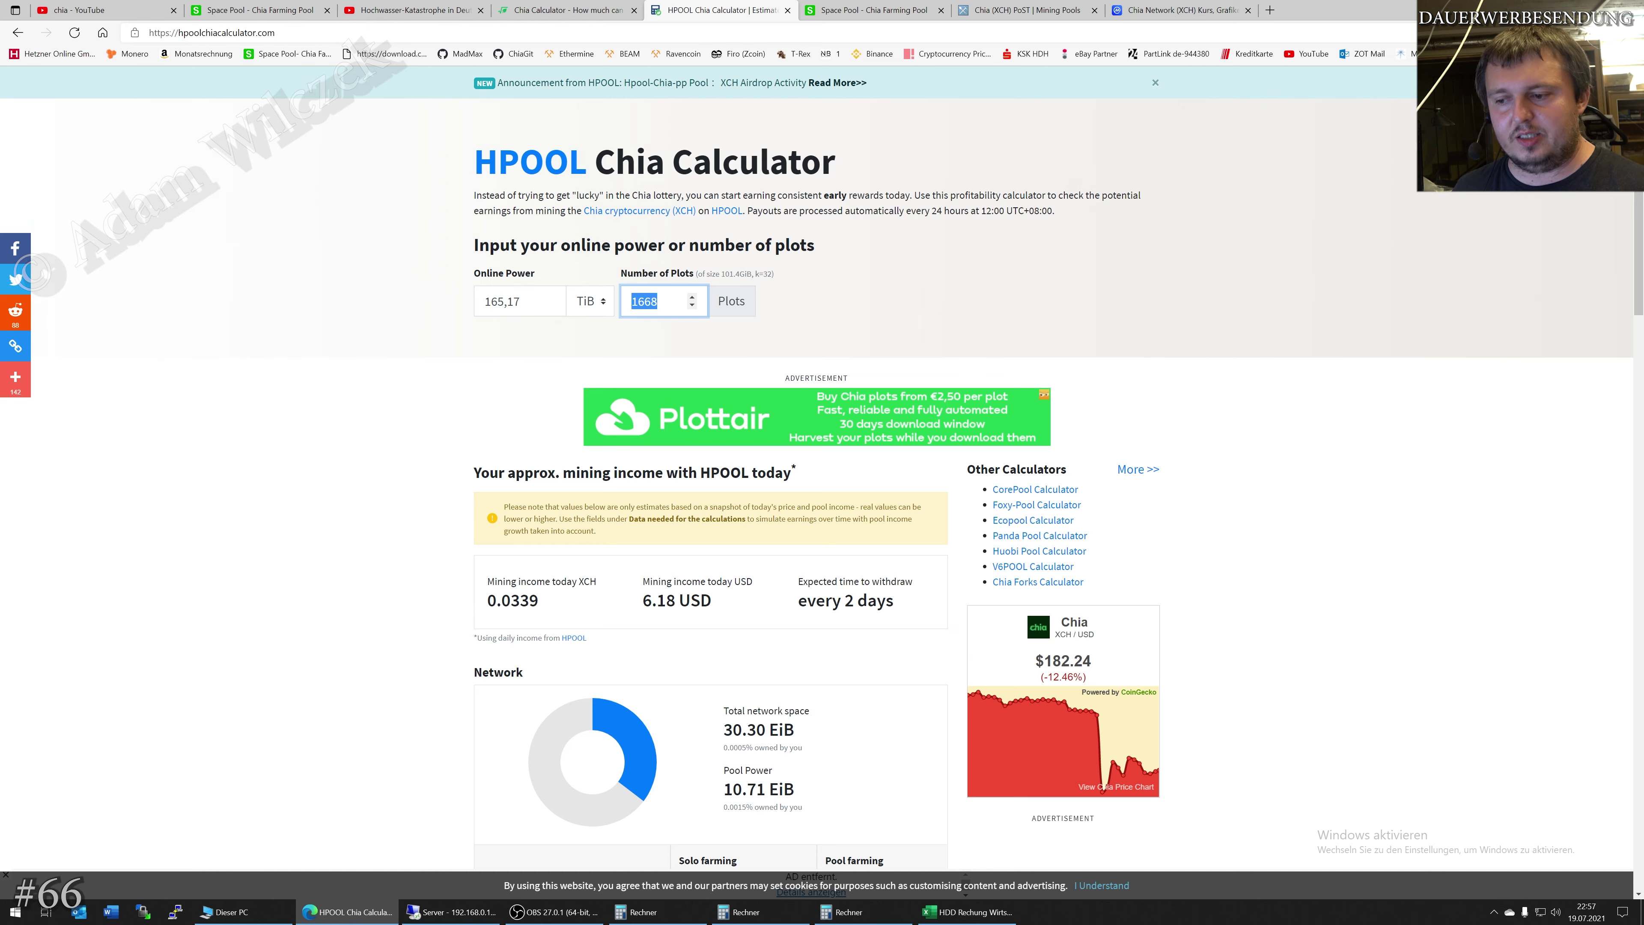
{"action": "left_click", "coordinate": [1178, 11]}
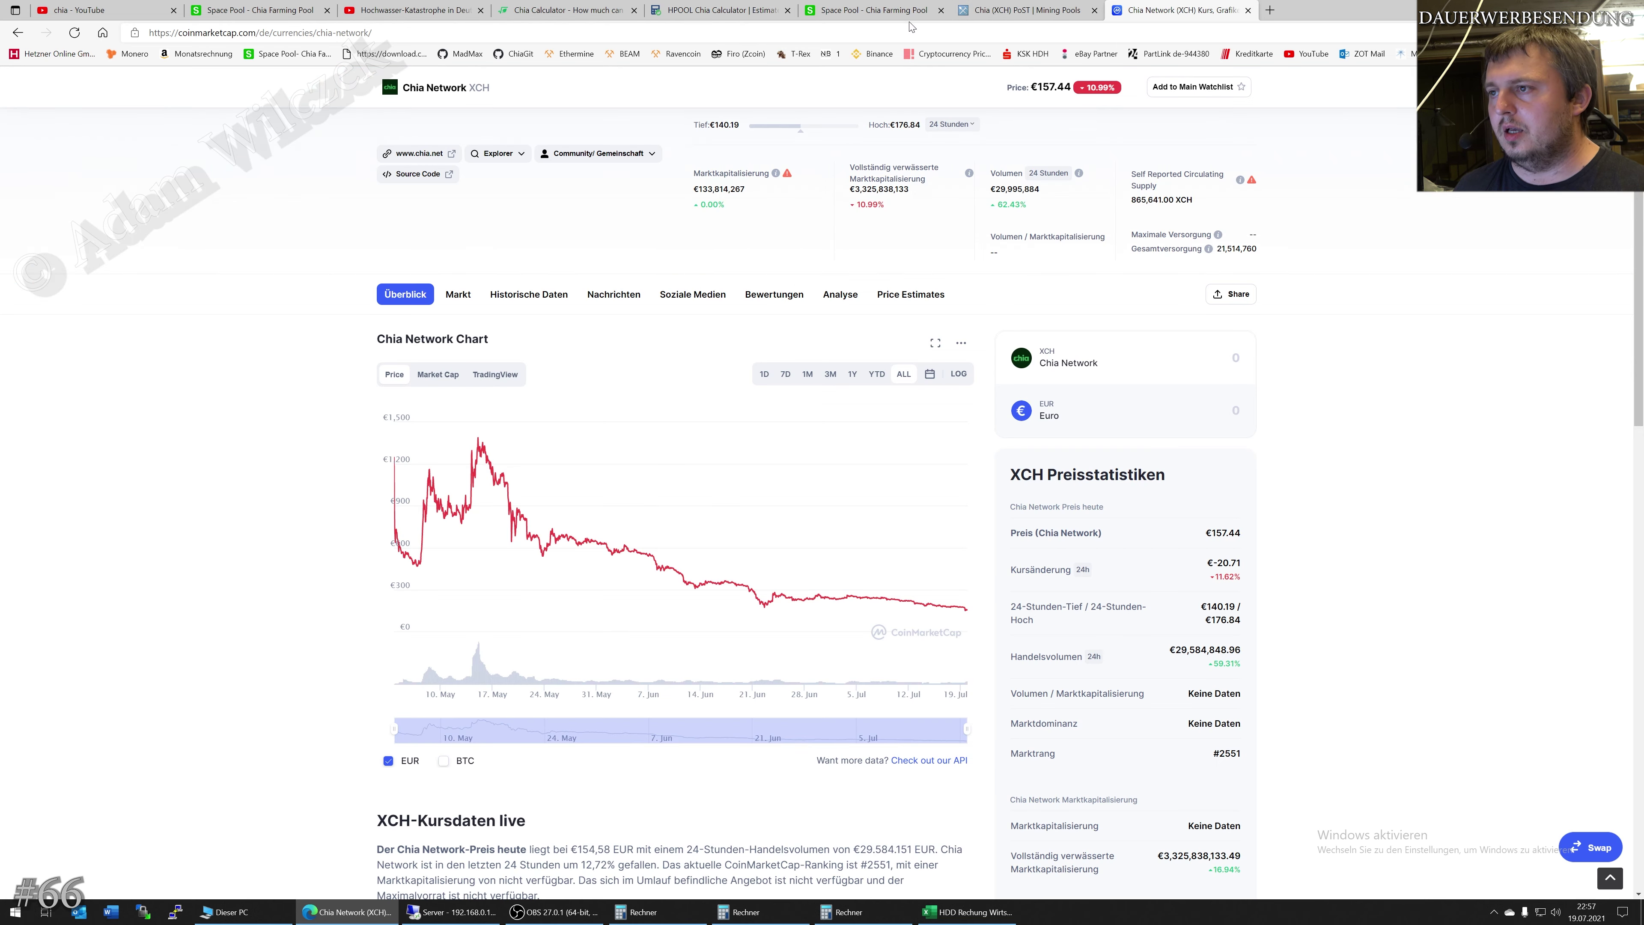
{"action": "left_click", "coordinate": [718, 9]}
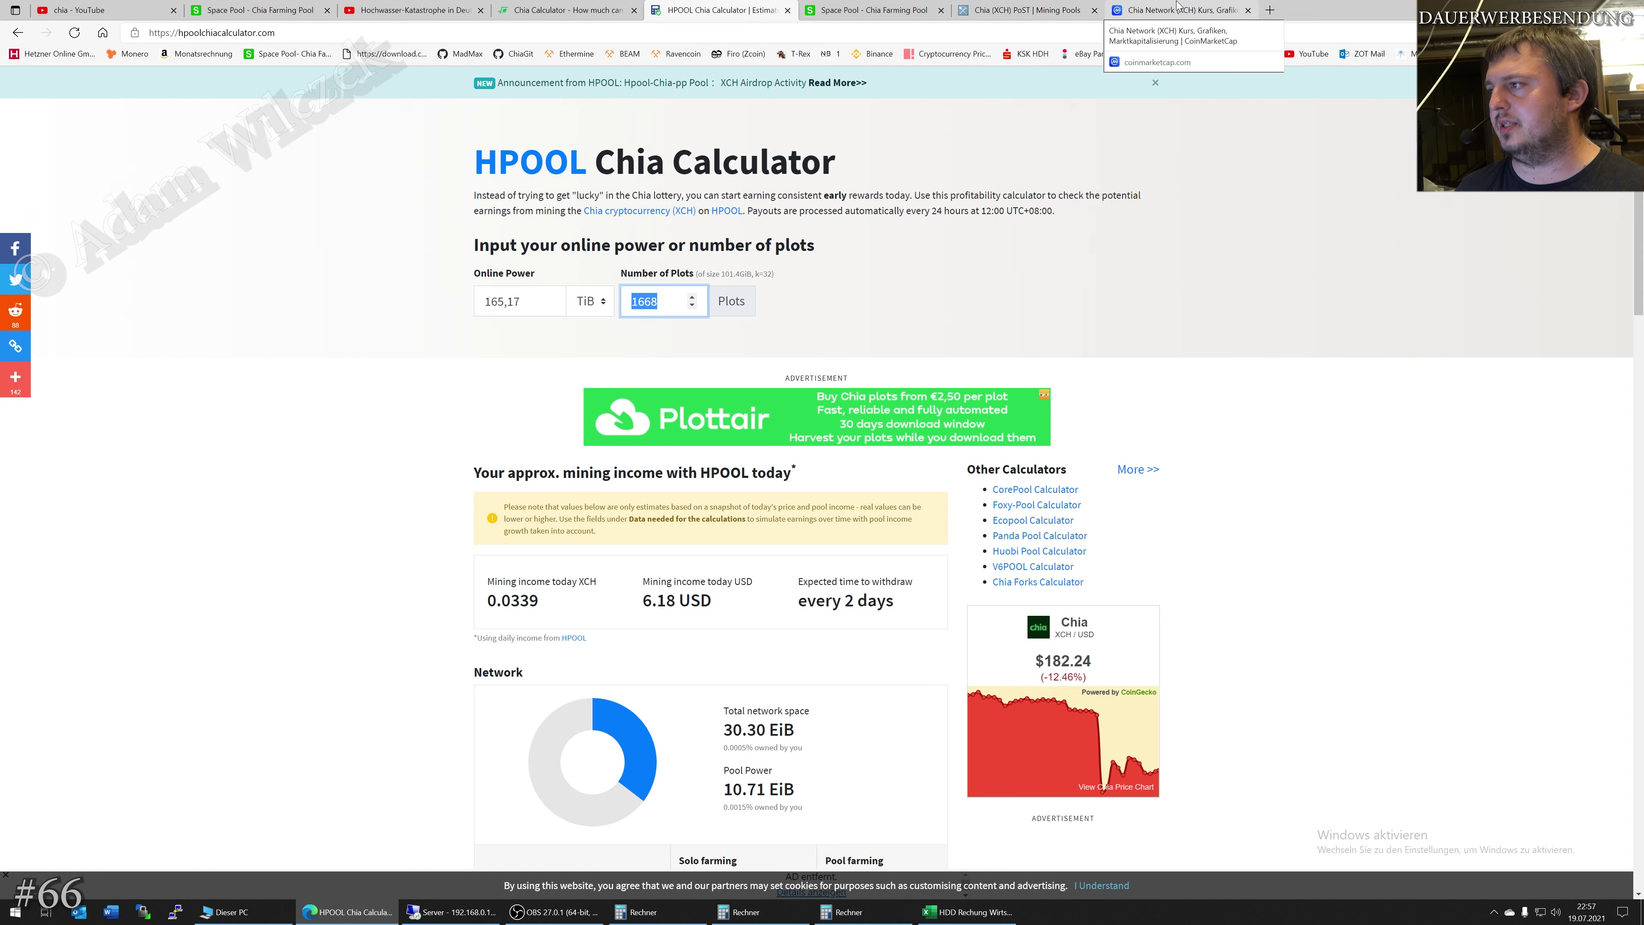
On MiningPoolStats, examine the Chia pools' fees, including pool.space and xchpool.org, and their 7-day capacity history.
{"action": "left_click", "coordinate": [1025, 10]}
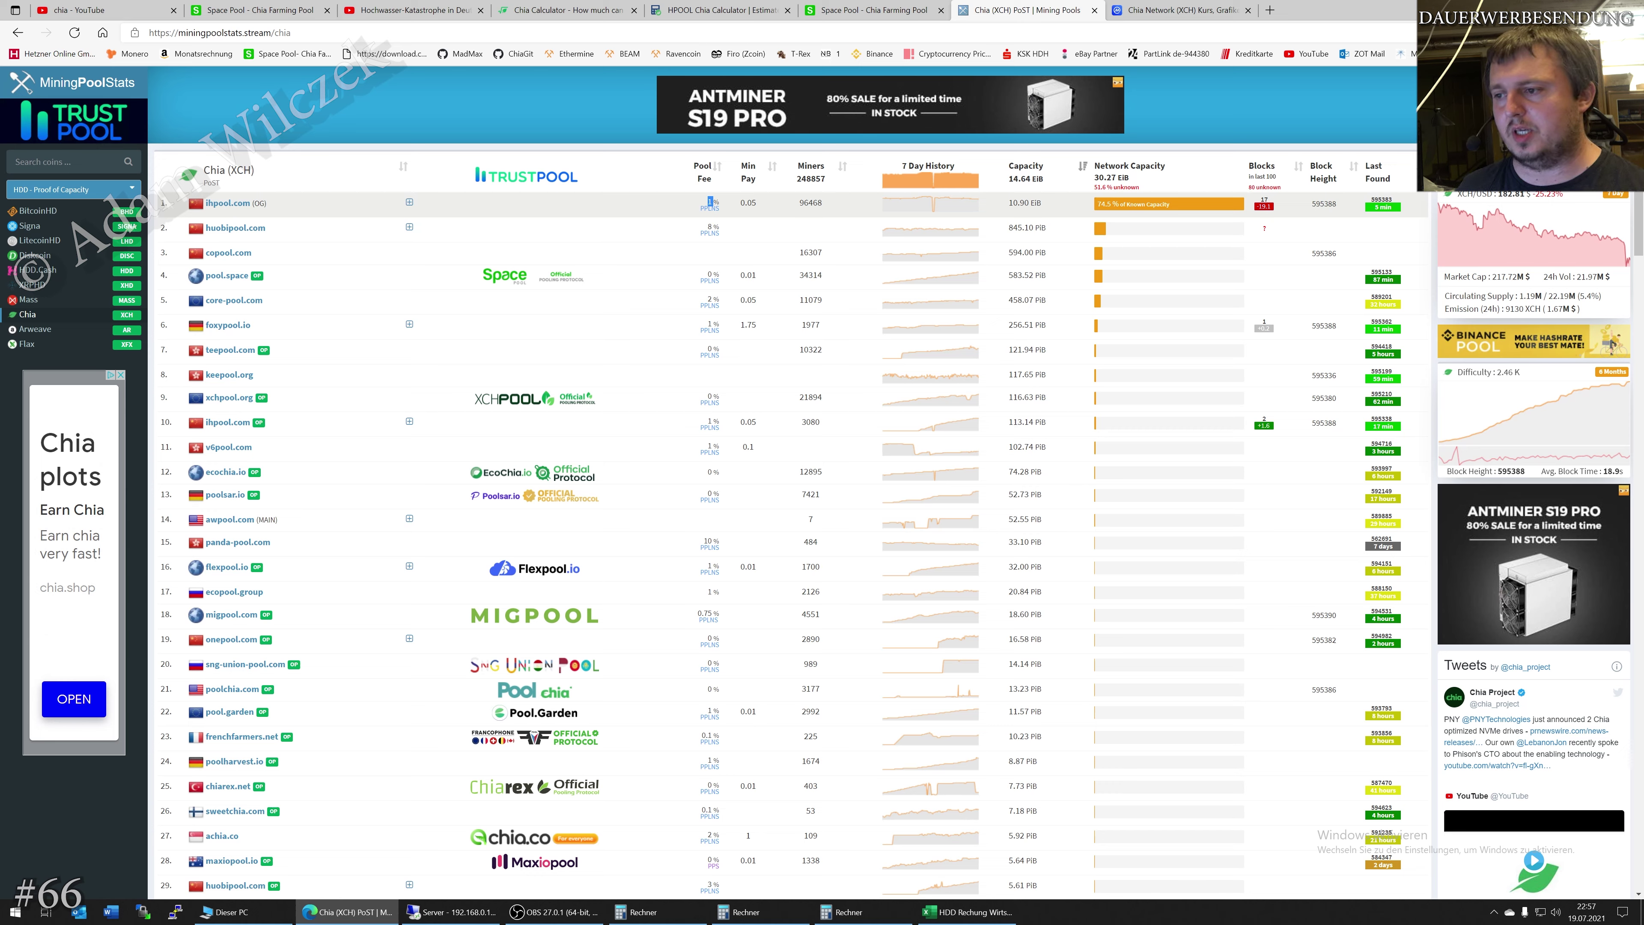
{"action": "left_click", "coordinate": [730, 280]}
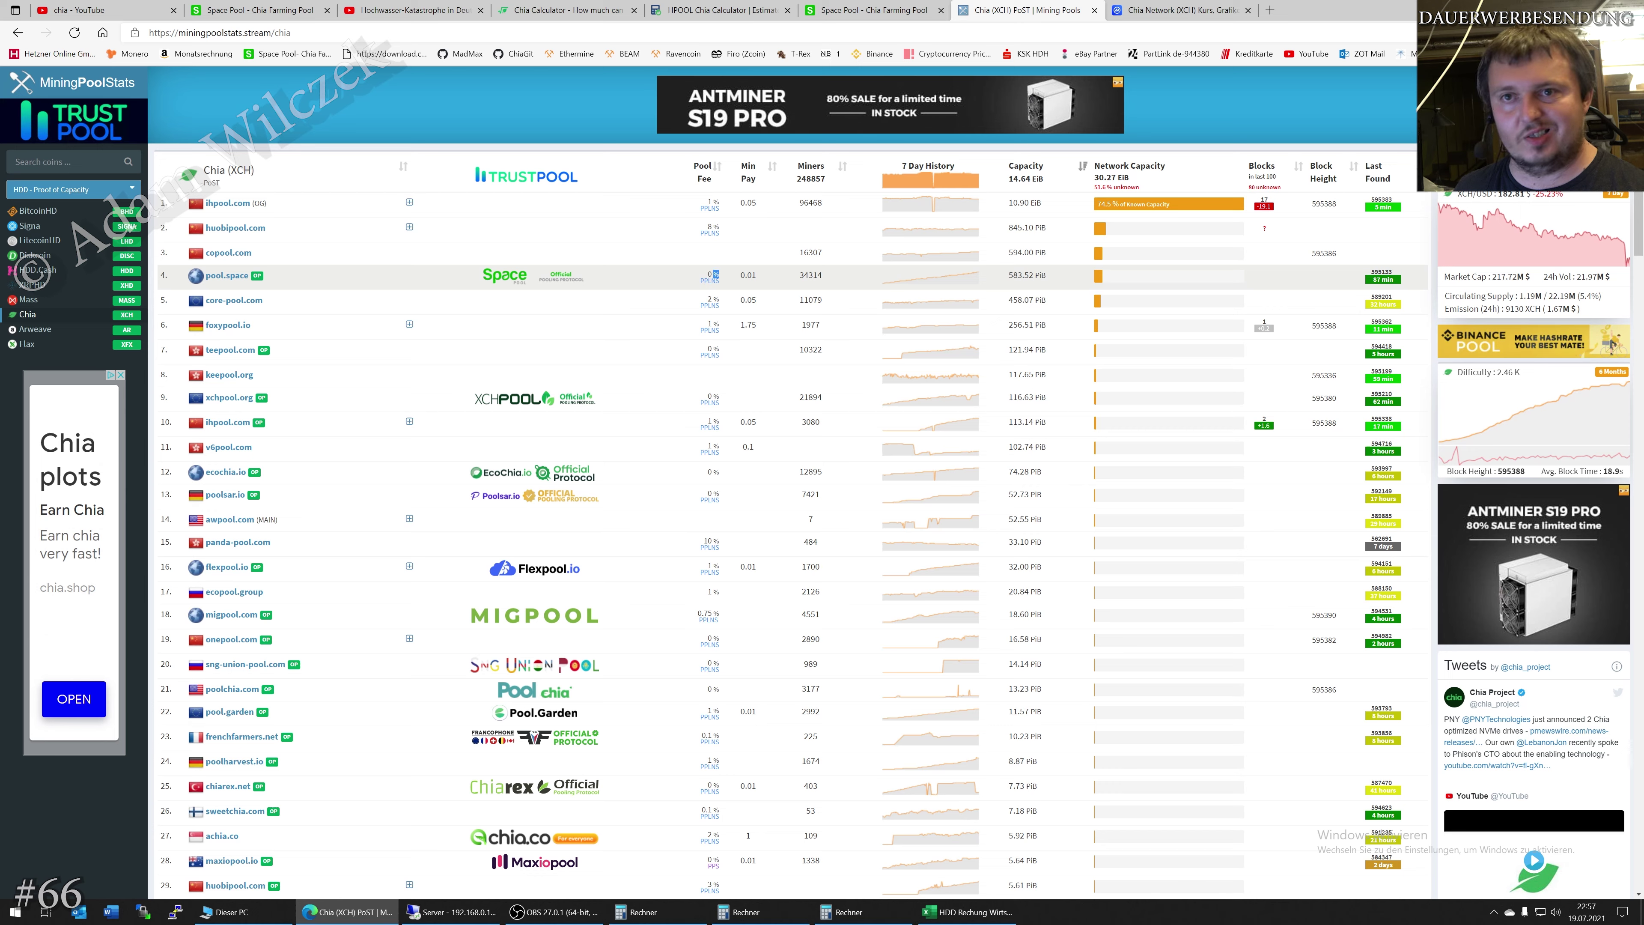
{"action": "left_click", "coordinate": [714, 274]}
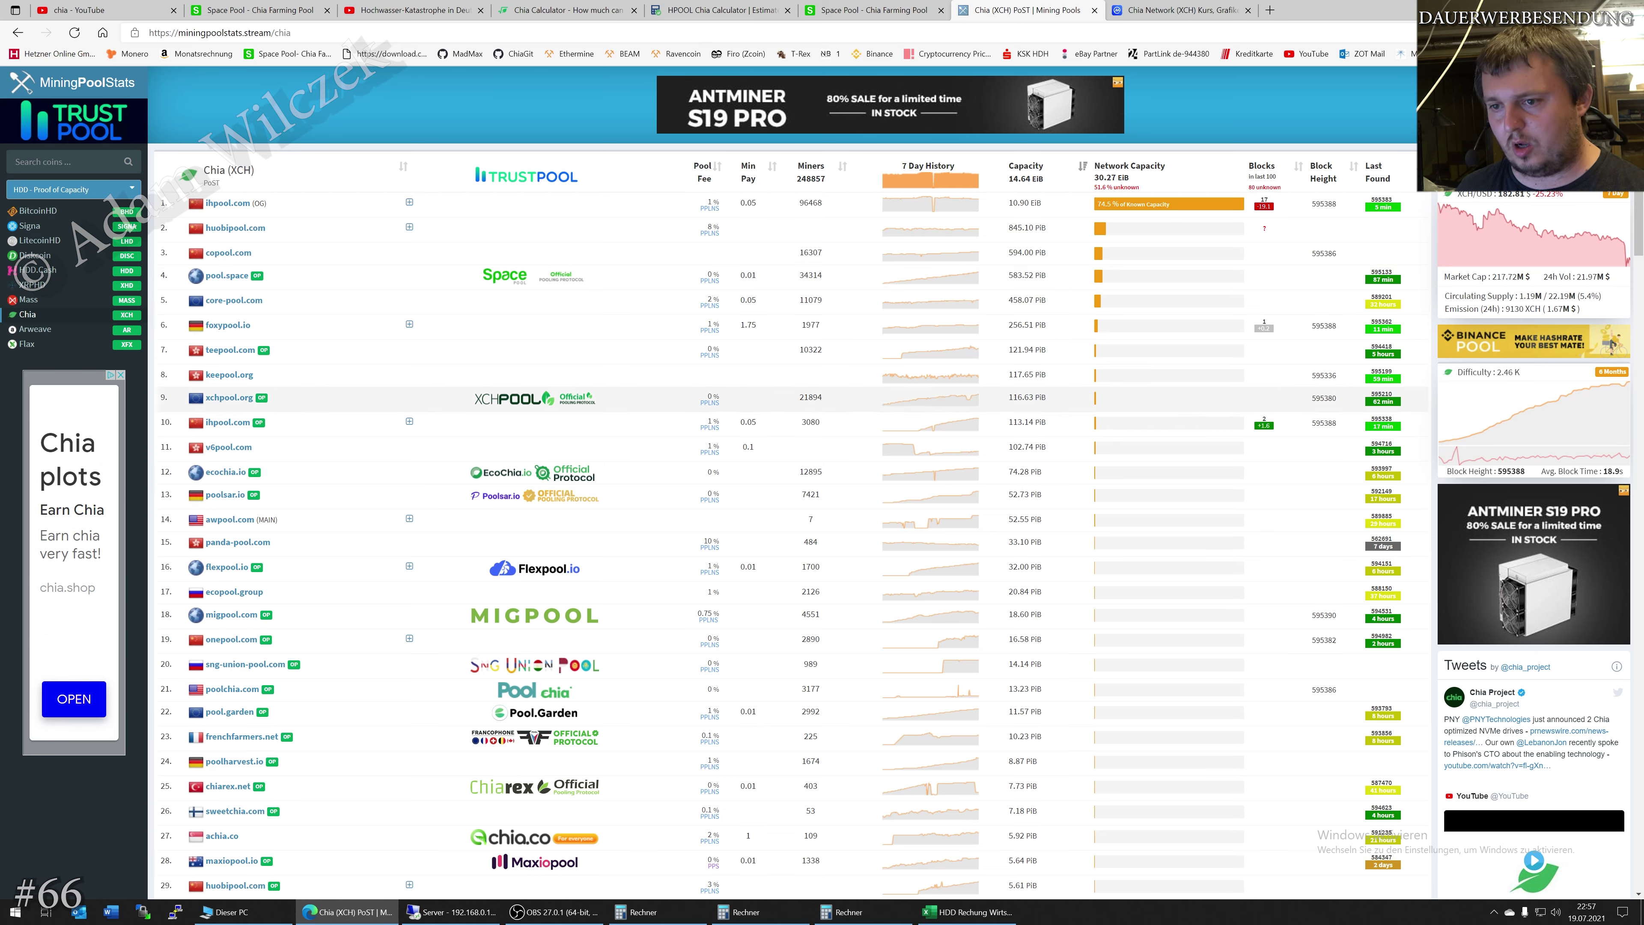
{"action": "left_click_drag", "start_coordinate": [707, 397], "coordinate": [719, 397]}
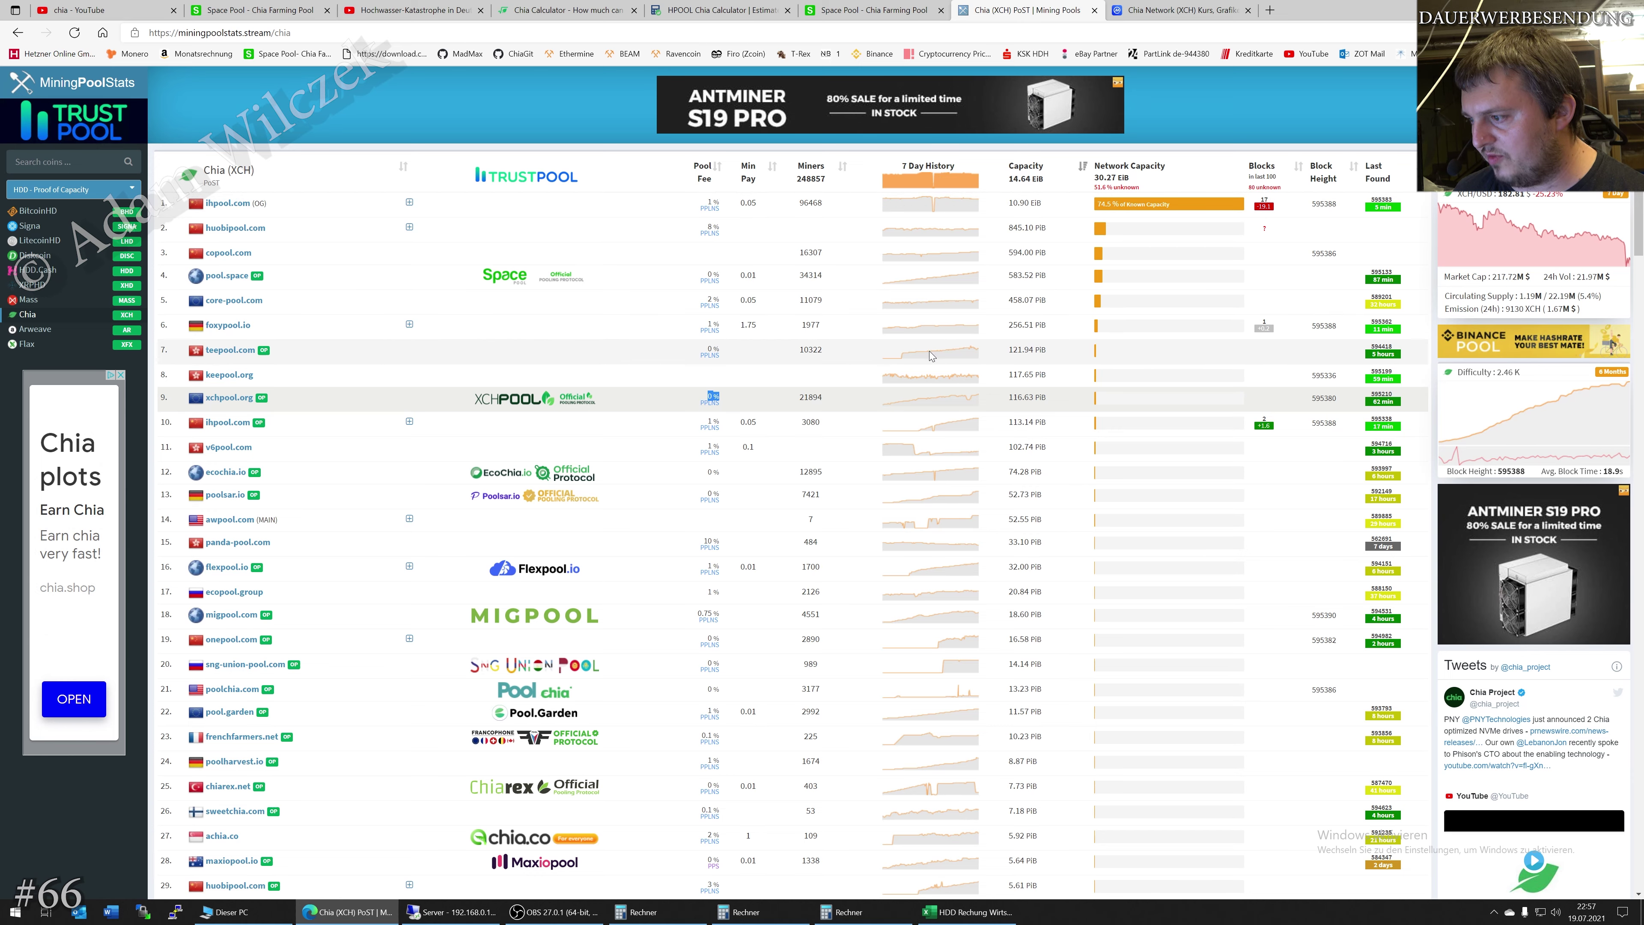
{"action": "mouse_move", "coordinate": [934, 430]}
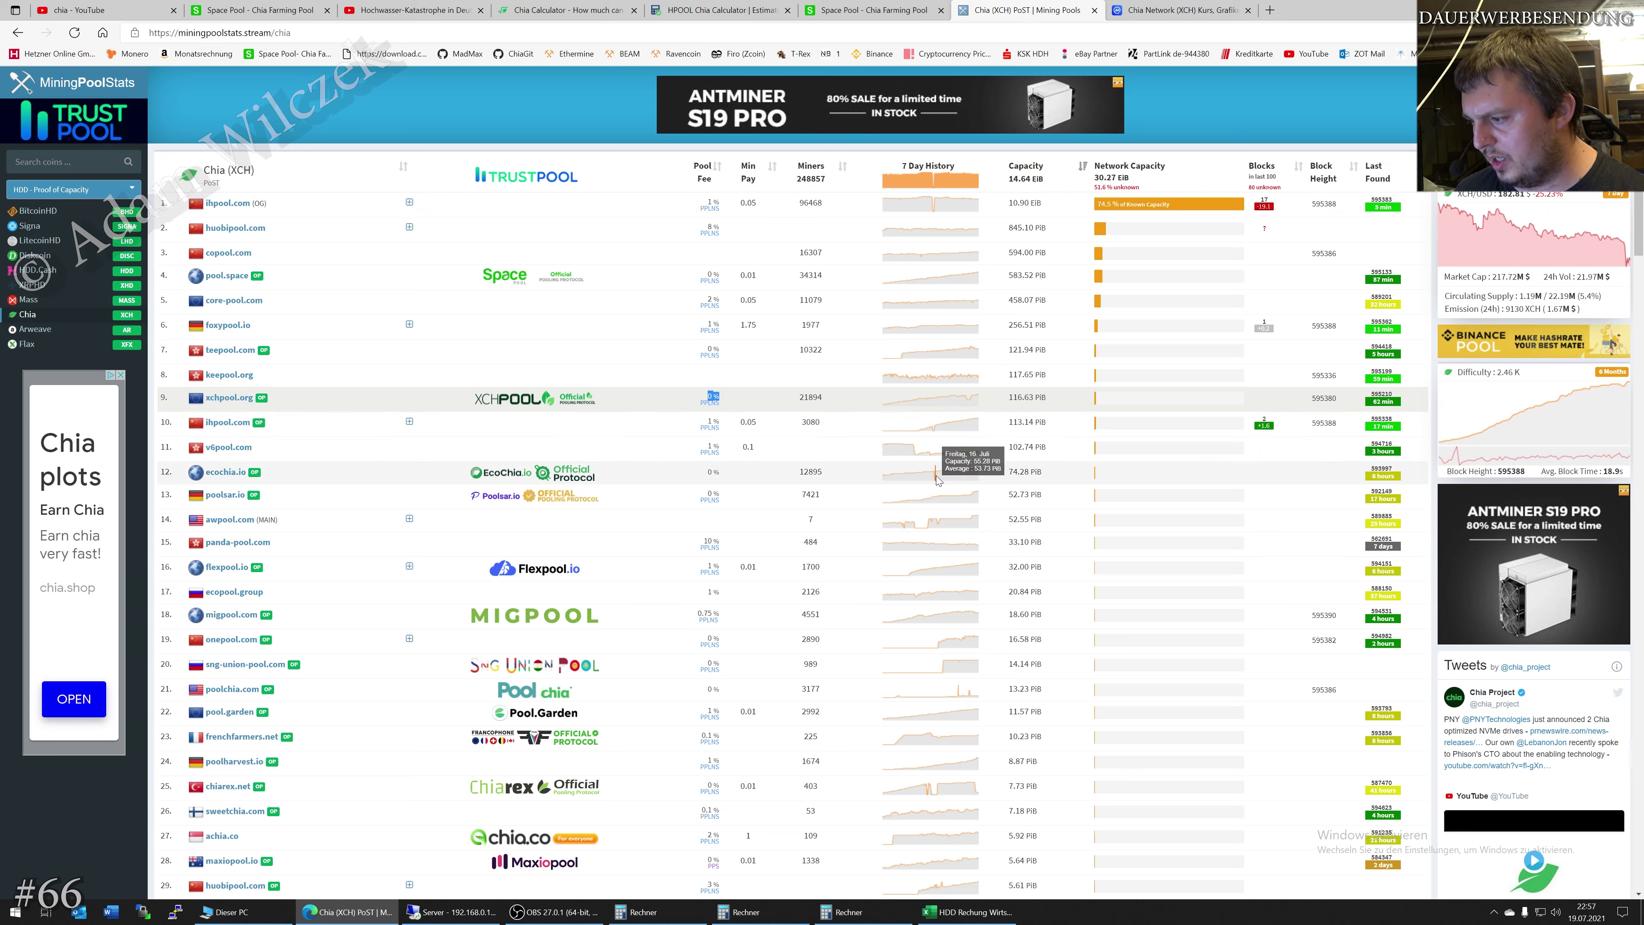
{"action": "mouse_move", "coordinate": [936, 479]}
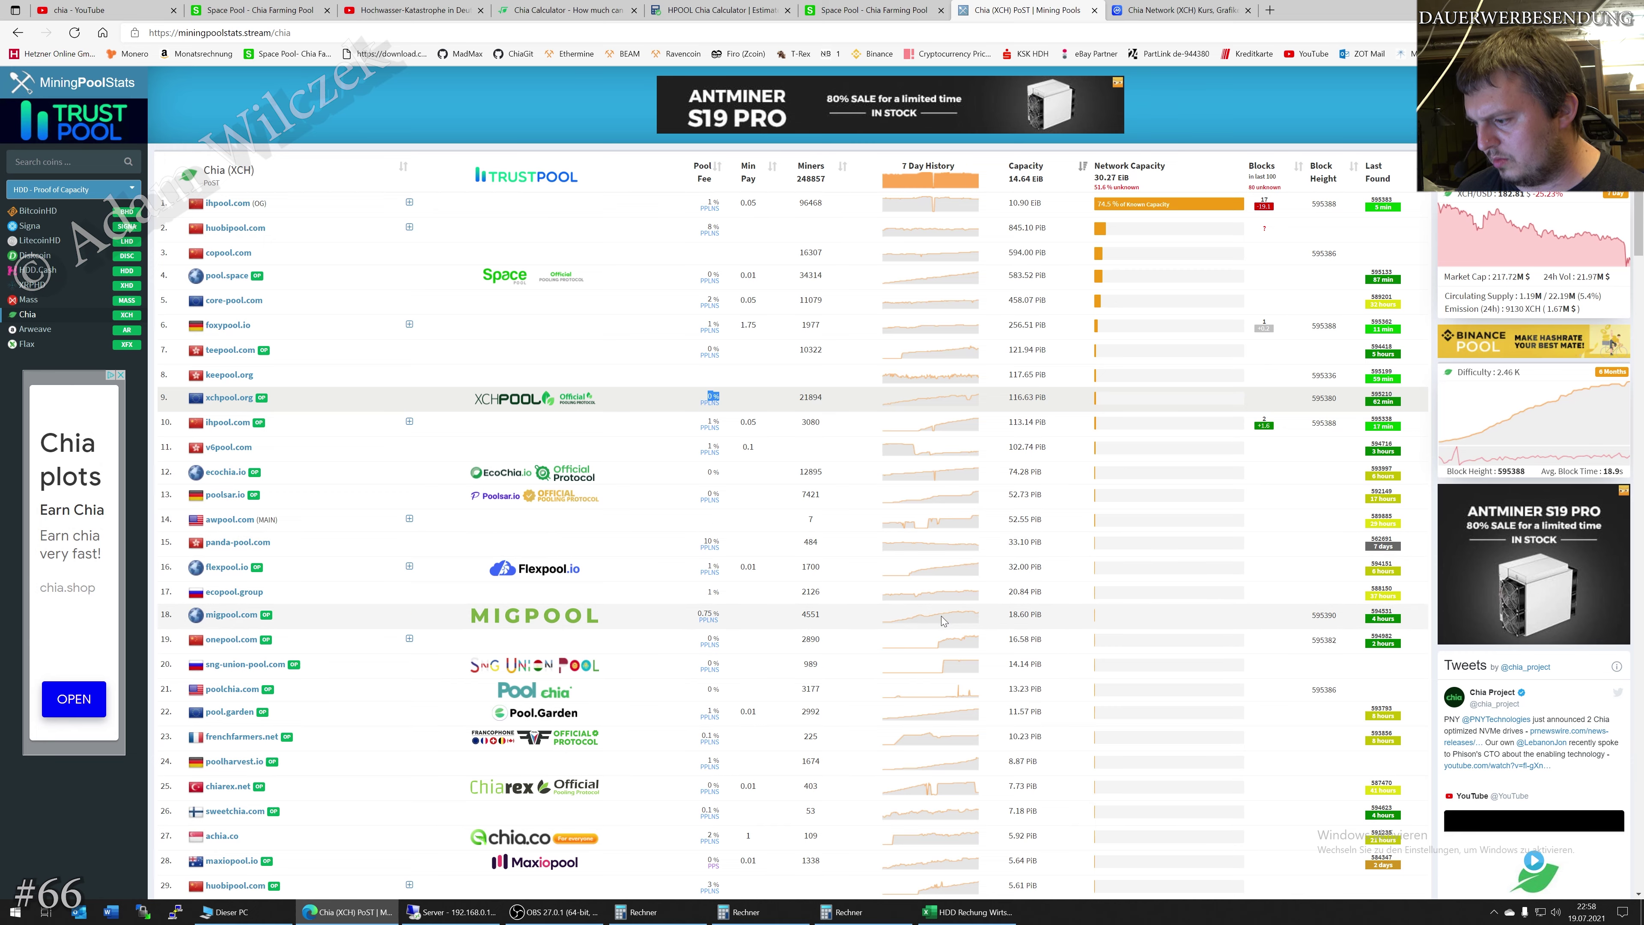
{"action": "scroll", "coordinate": [940, 728], "scroll_direction": "down", "scroll_amount": 5}
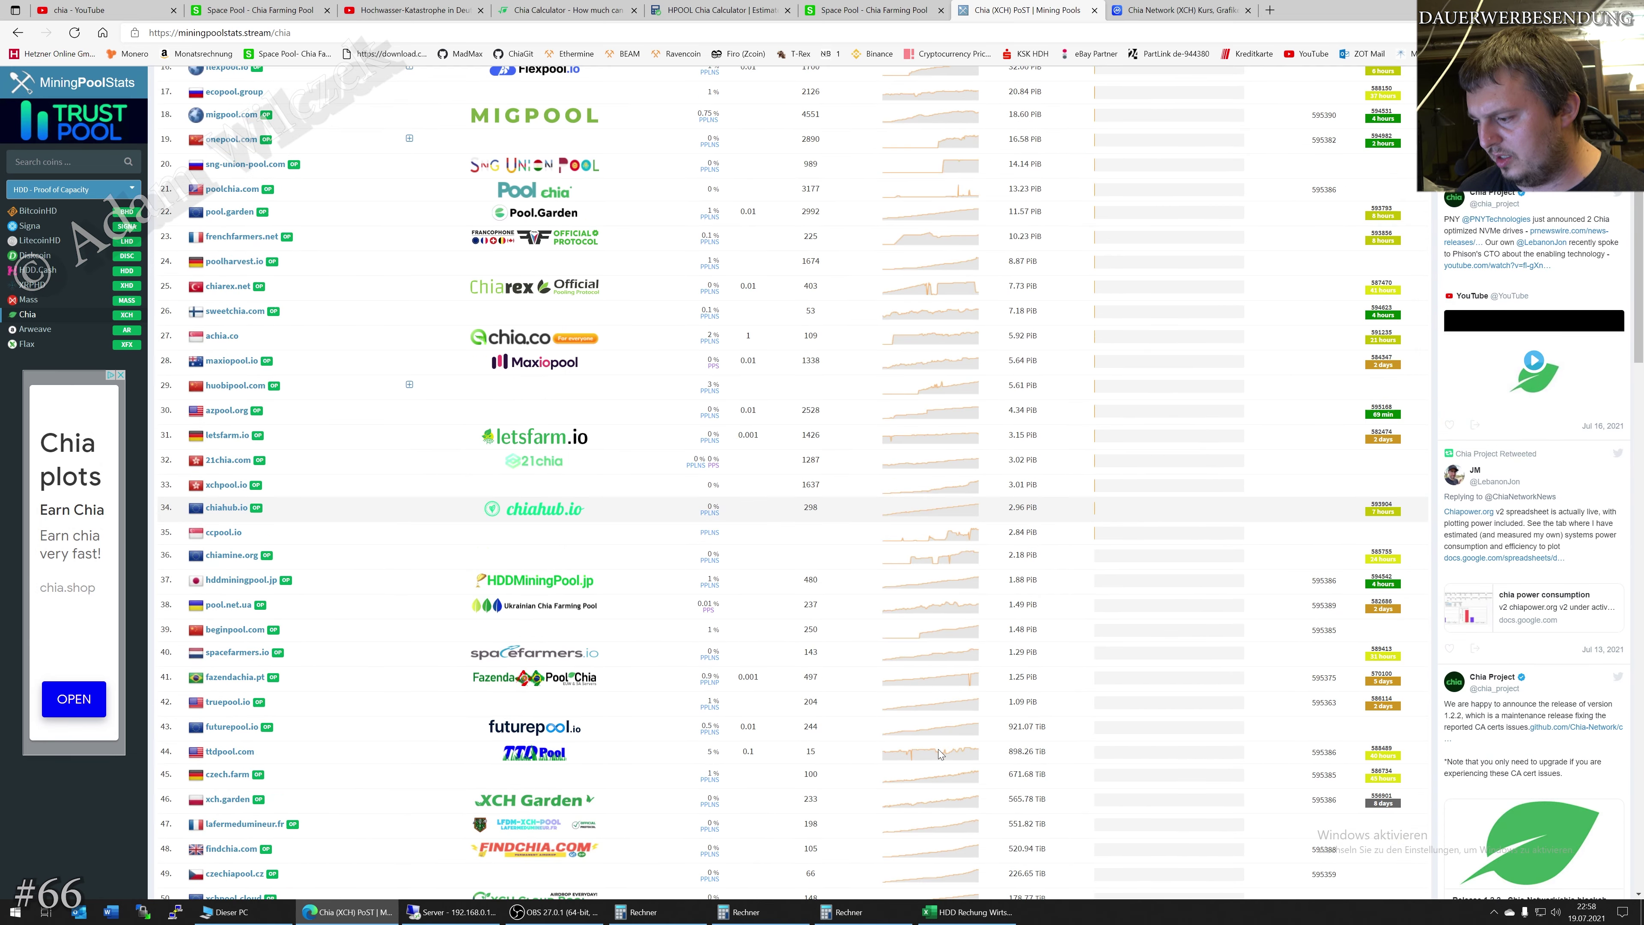
{"action": "scroll", "coordinate": [940, 732], "scroll_direction": "up", "scroll_amount": 5}
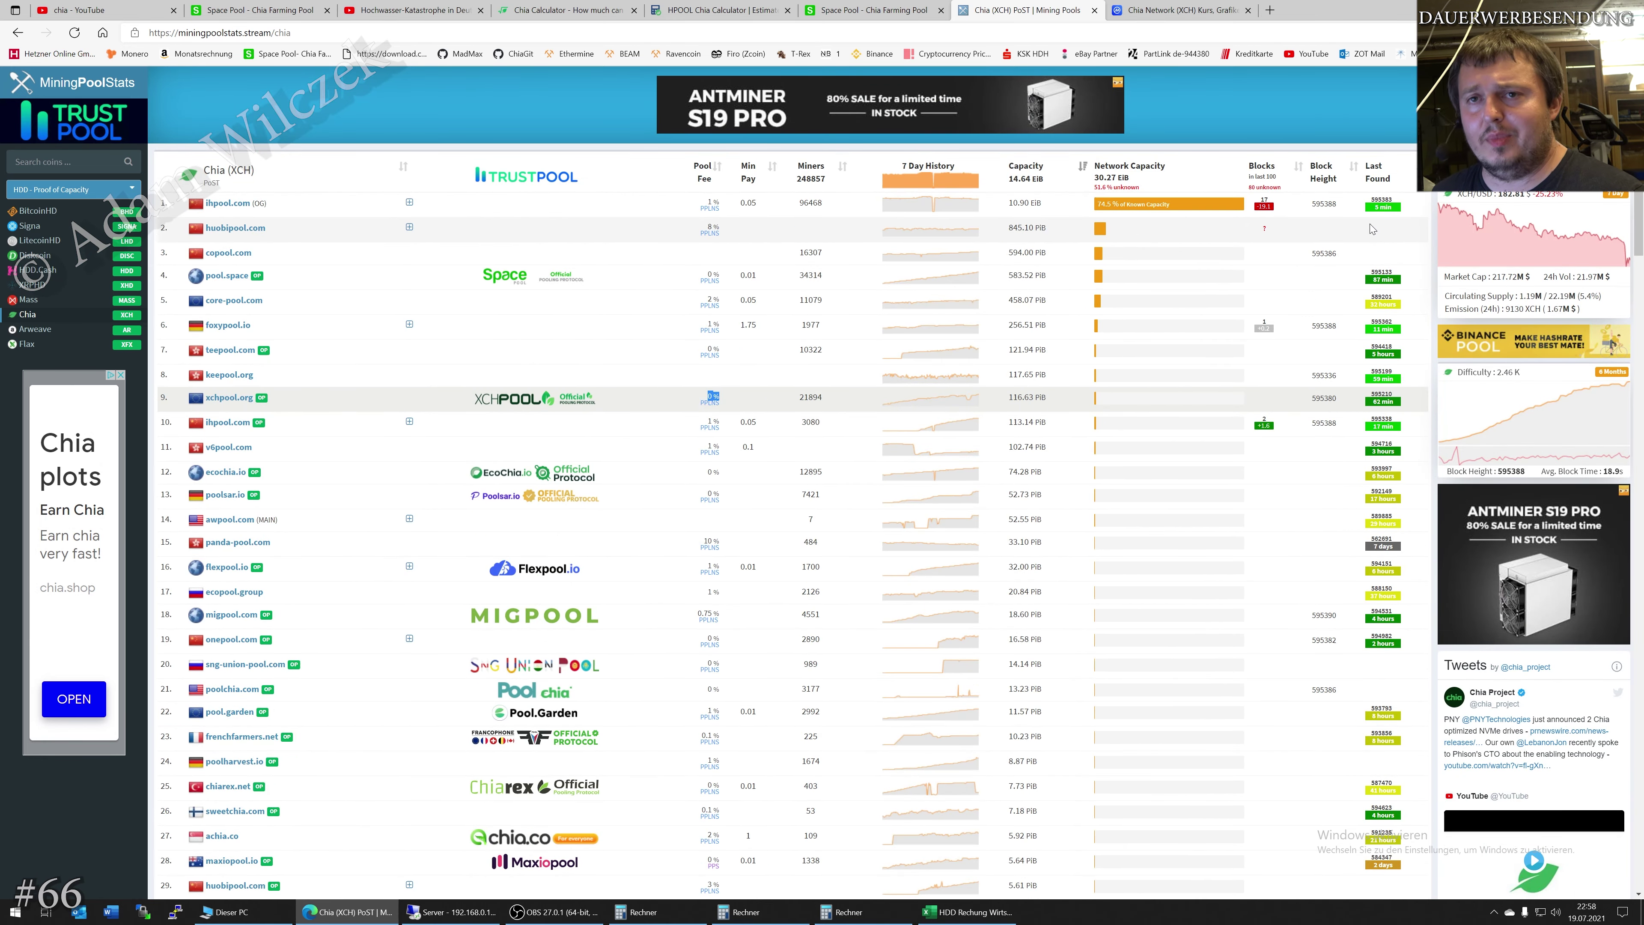